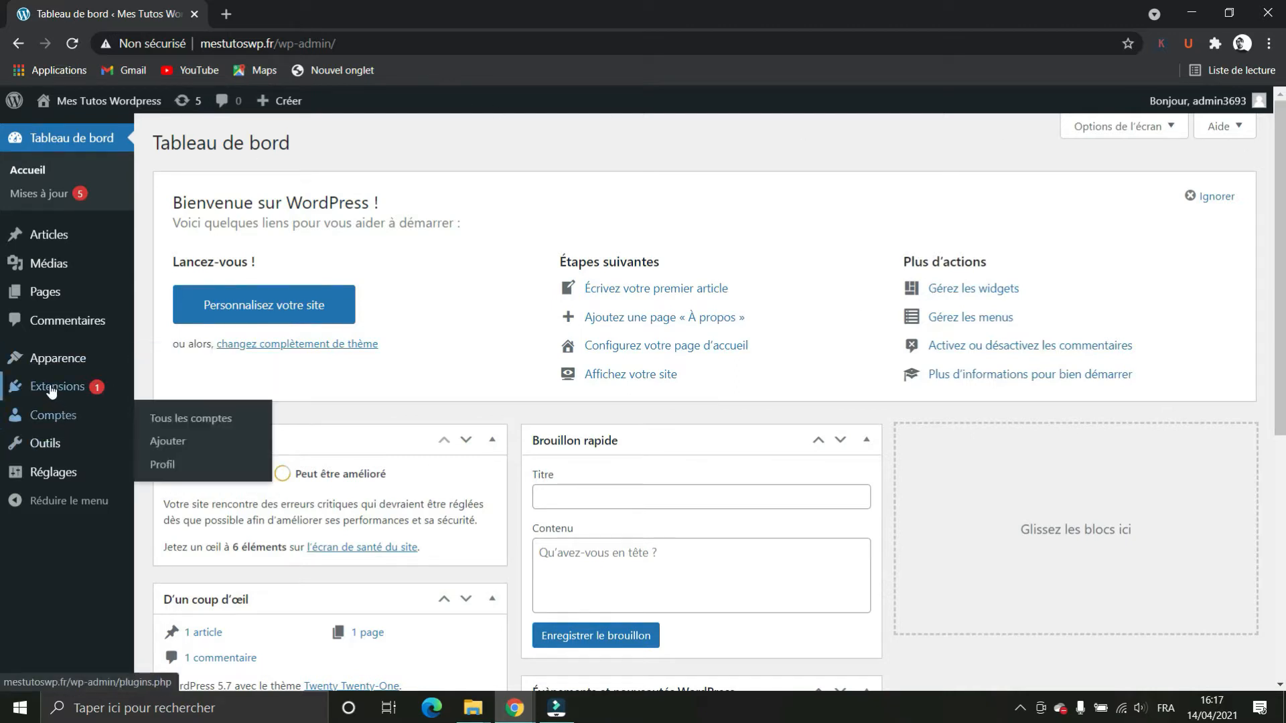
Open the theme editor, accept its warning, and look through the code of Twenty Twenty-One's style.css.
{"action": "mouse_move", "coordinate": [56, 367]}
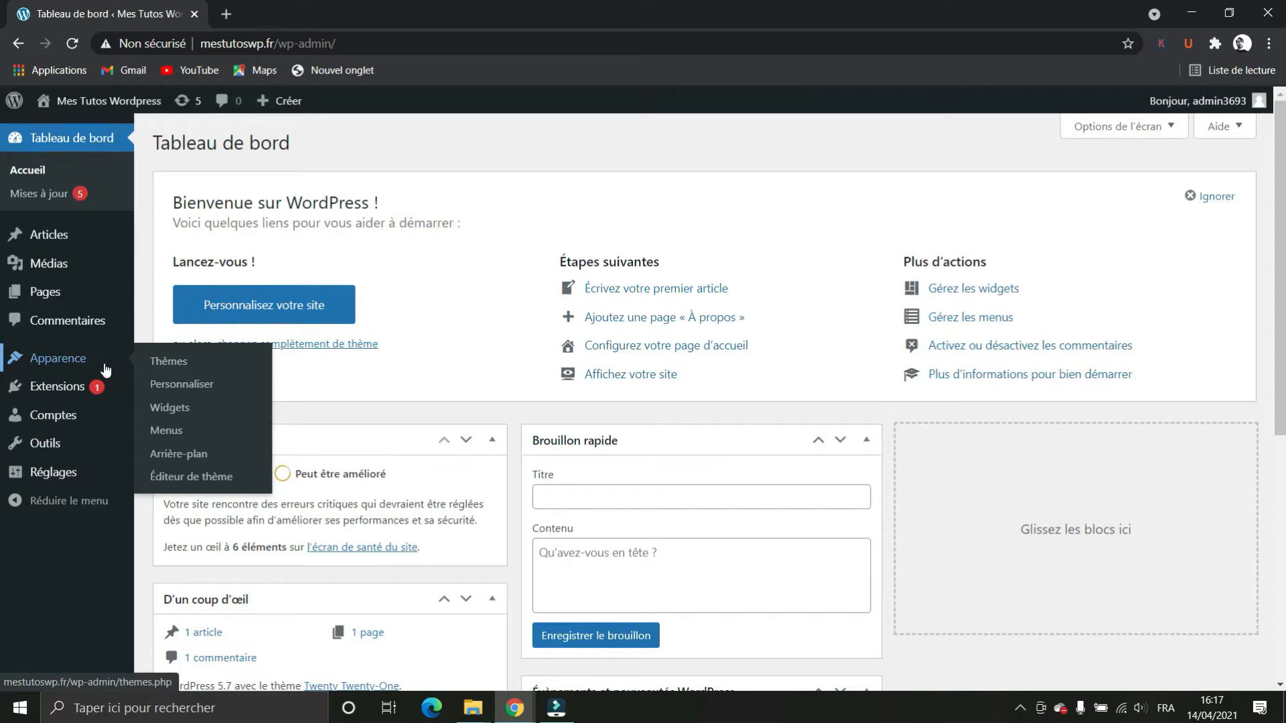
{"action": "left_click", "coordinate": [154, 479]}
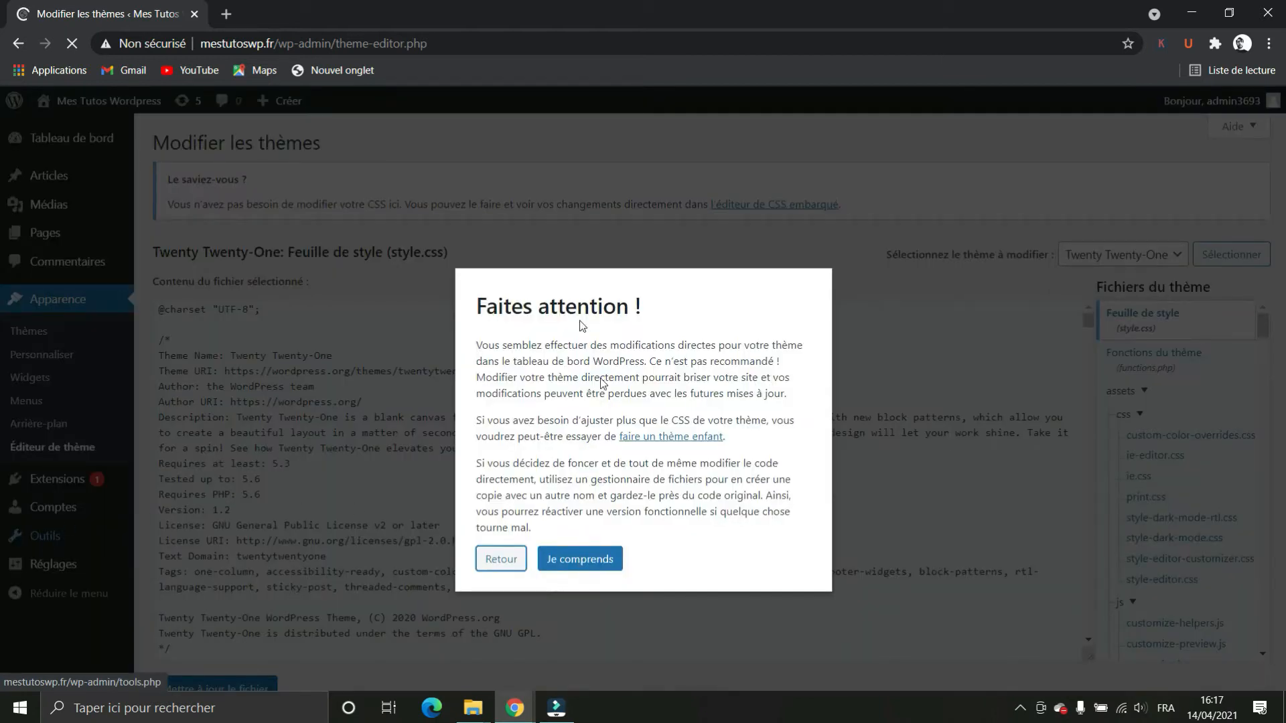
{"action": "left_click", "coordinate": [576, 564]}
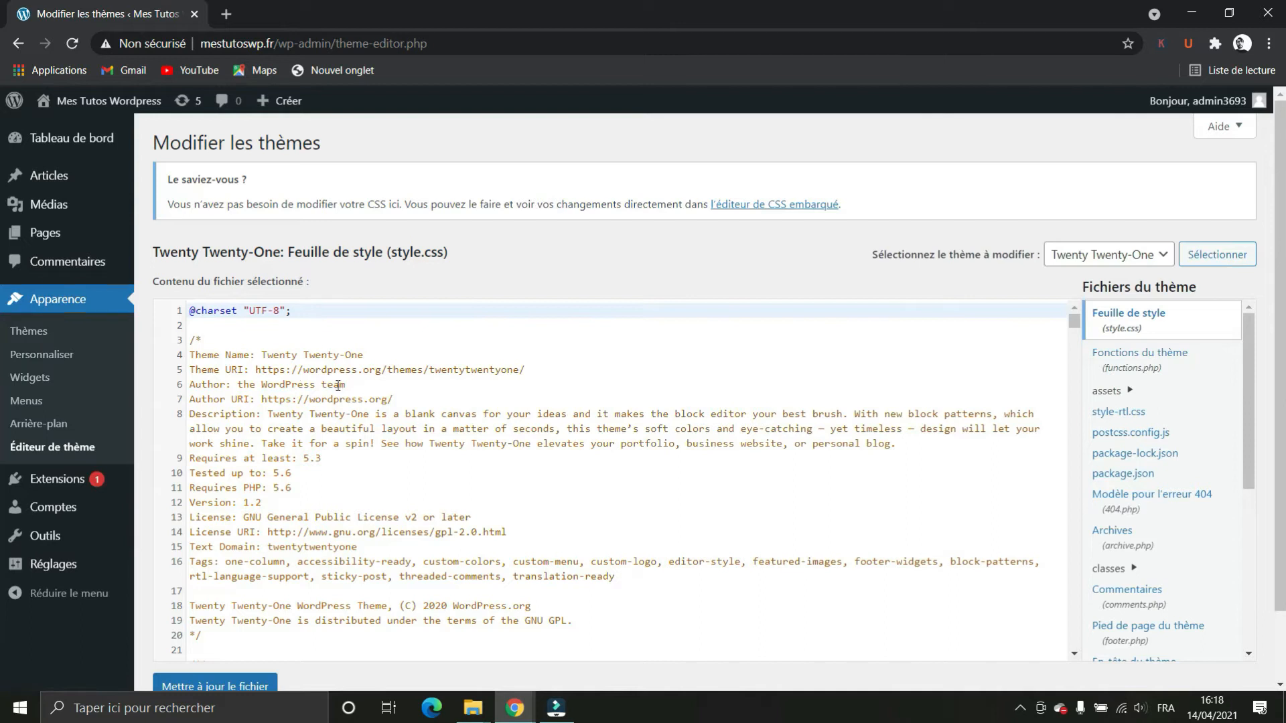
{"action": "scroll", "coordinate": [338, 385], "scroll_direction": "down", "scroll_amount": 15}
{"action": "scroll", "coordinate": [335, 382], "scroll_direction": "down", "scroll_amount": 14}
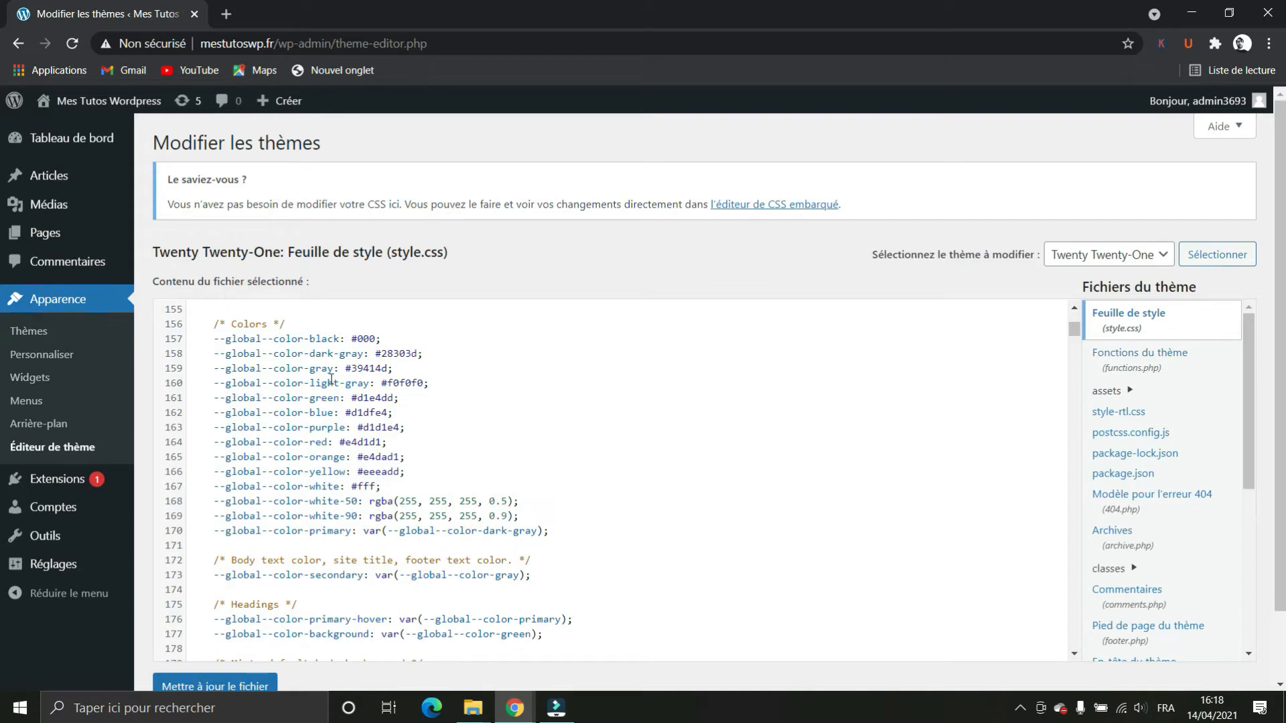
{"action": "scroll", "coordinate": [331, 380], "scroll_direction": "down", "scroll_amount": 4}
{"action": "scroll", "coordinate": [331, 380], "scroll_direction": "up", "scroll_amount": 8}
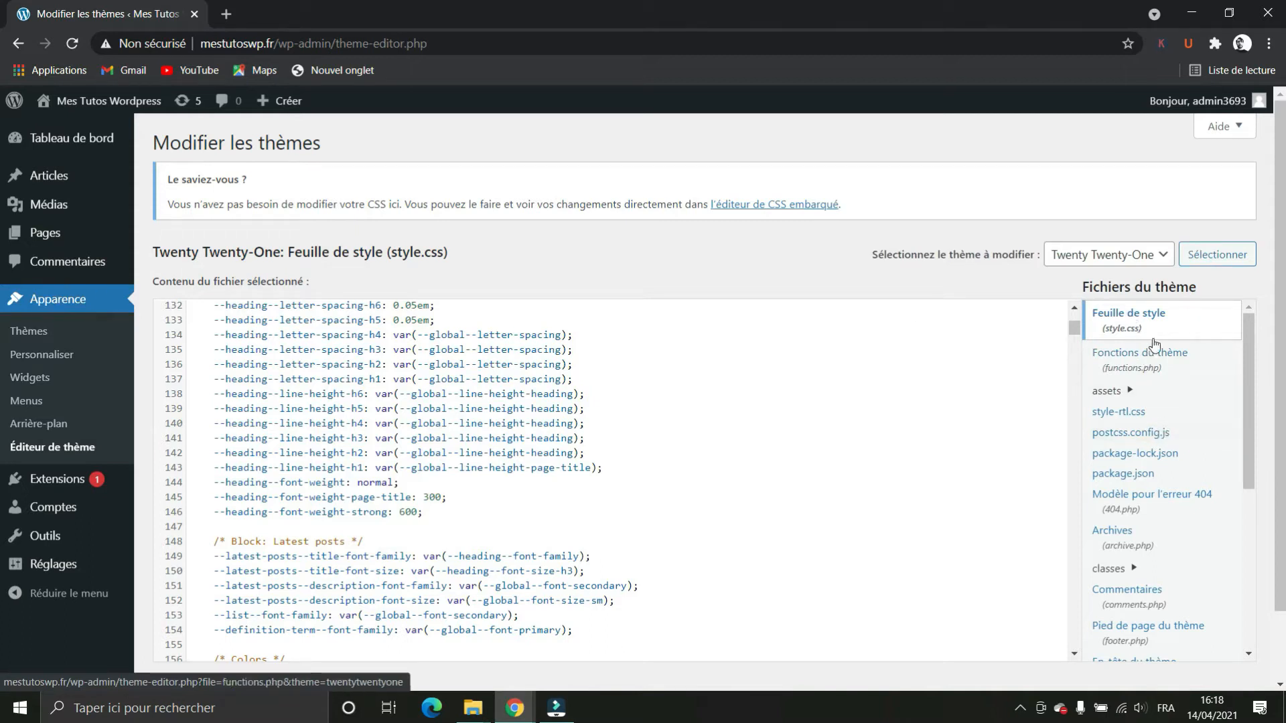
Open the theme's header.php file and examine its head section code.
{"action": "scroll", "coordinate": [1172, 370], "scroll_direction": "down", "scroll_amount": 3}
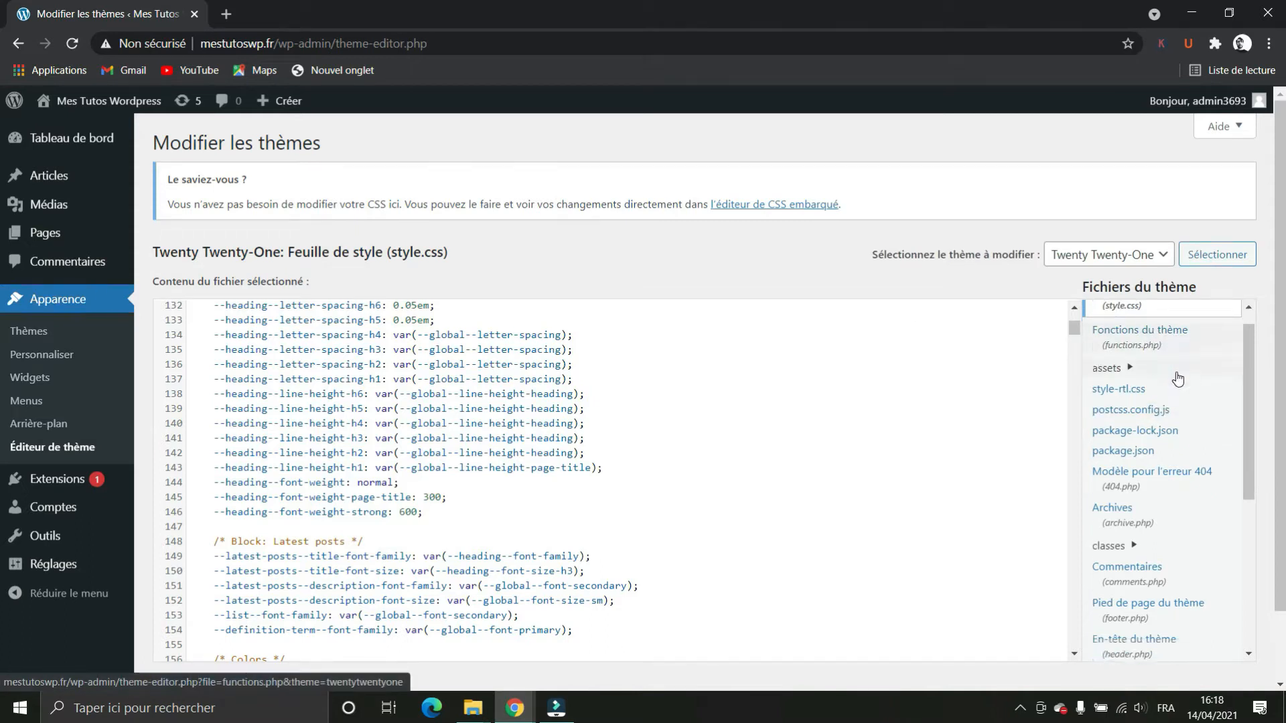
{"action": "left_click", "coordinate": [1149, 502]}
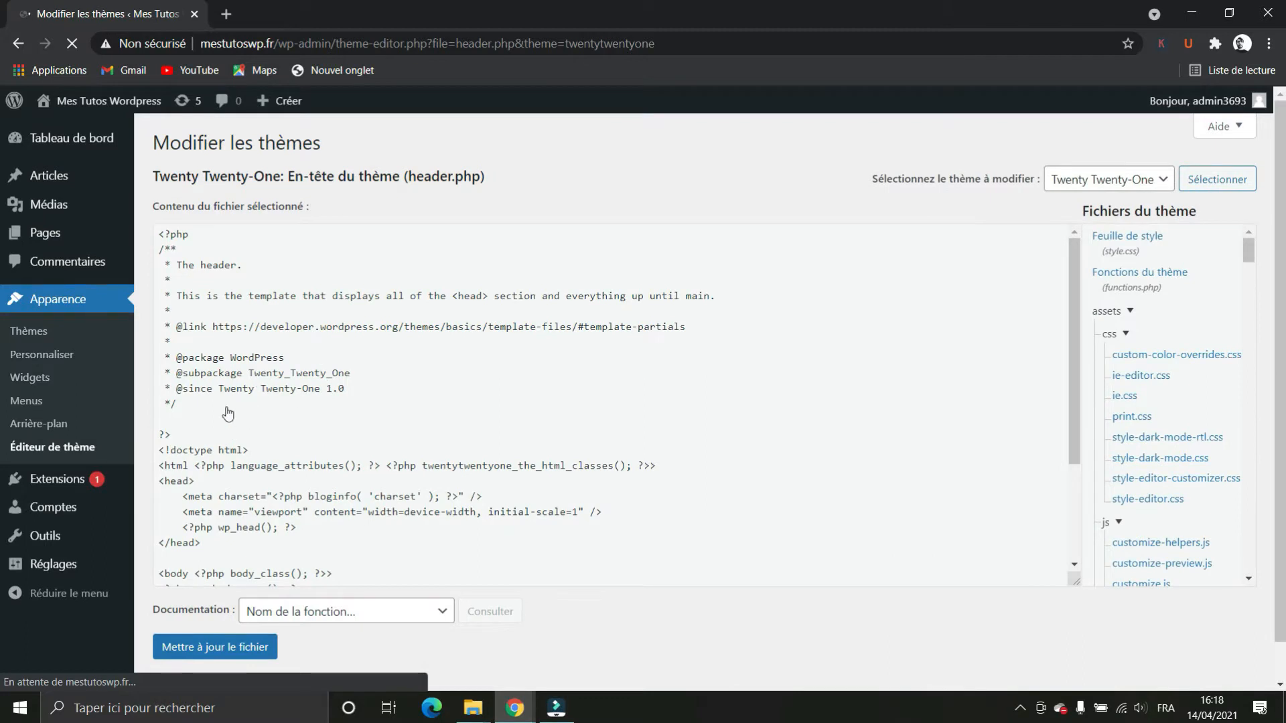
{"action": "scroll", "coordinate": [250, 411], "scroll_direction": "down", "scroll_amount": 3}
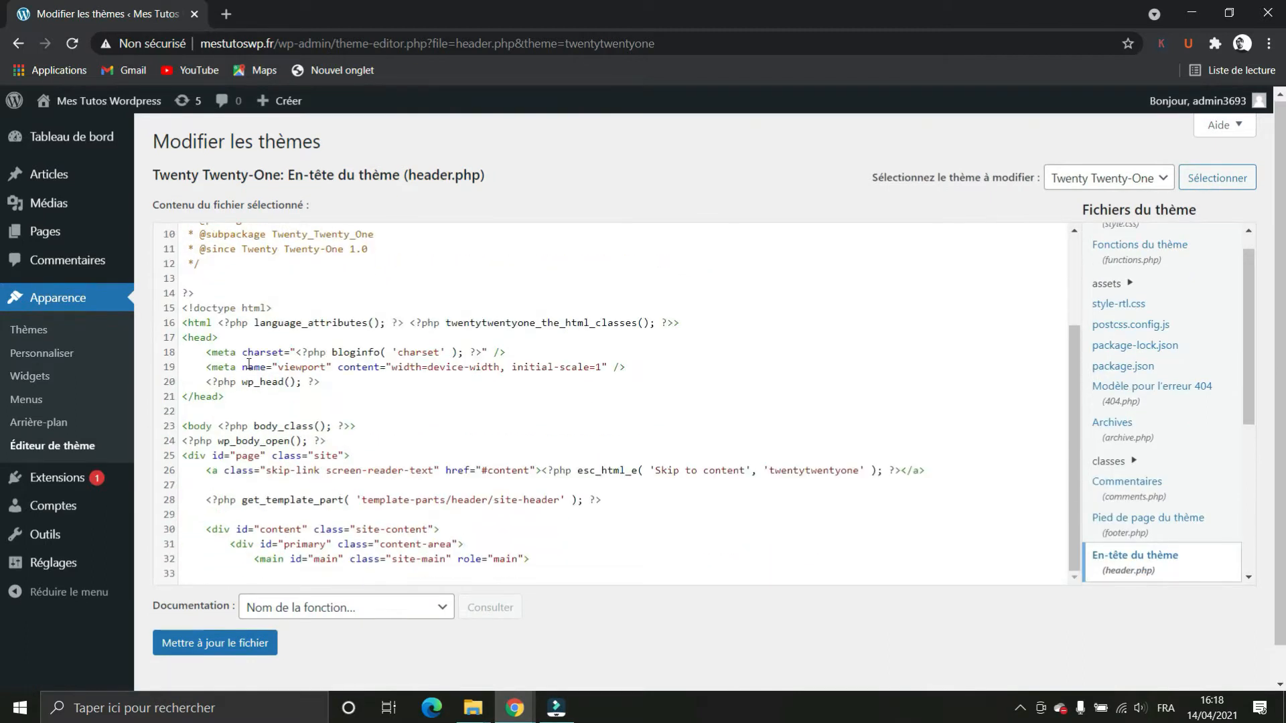
{"action": "scroll", "coordinate": [279, 424], "scroll_direction": "up", "scroll_amount": 3}
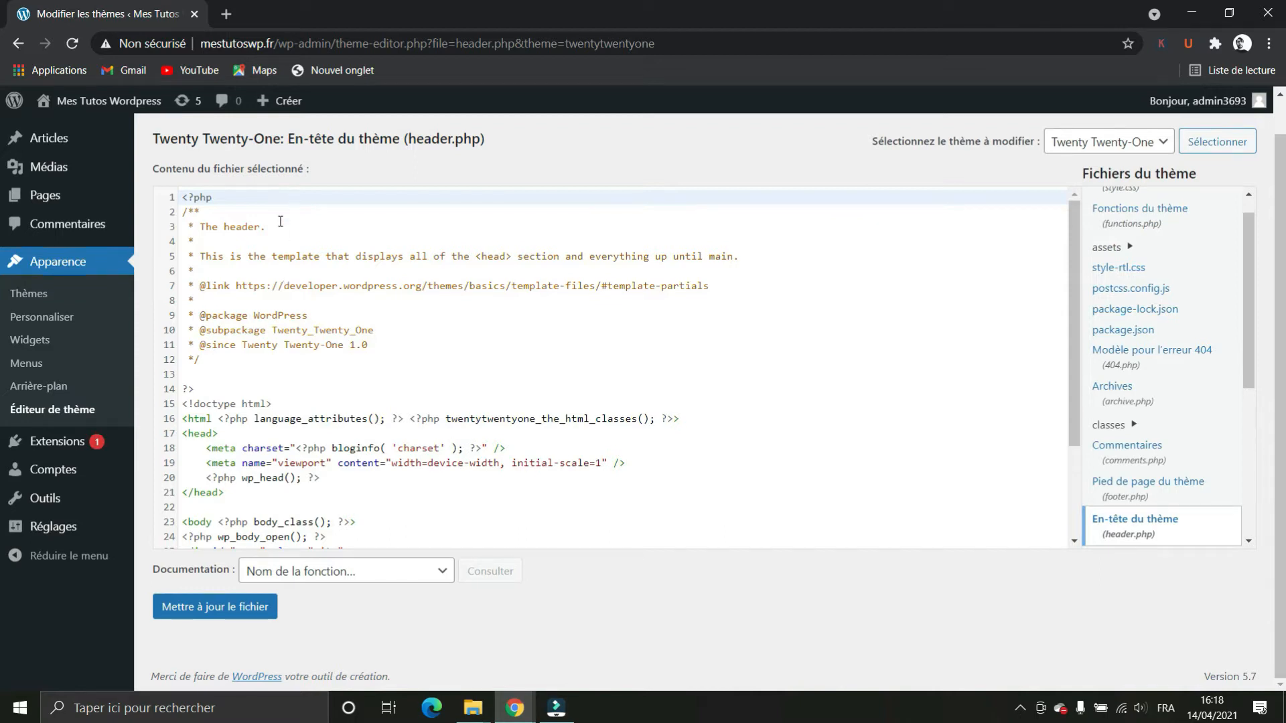
Go to the page for adding plugins and search for "google site kit".
{"action": "mouse_move", "coordinate": [38, 453]}
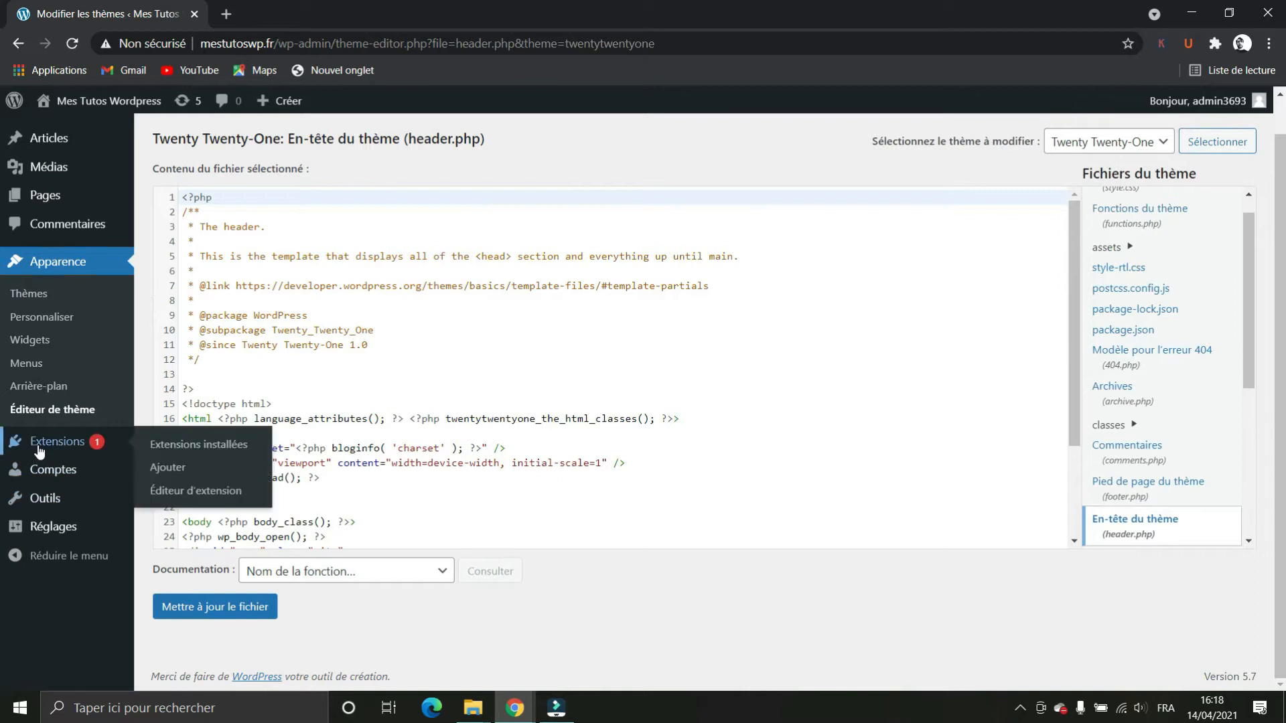
{"action": "left_click", "coordinate": [168, 468]}
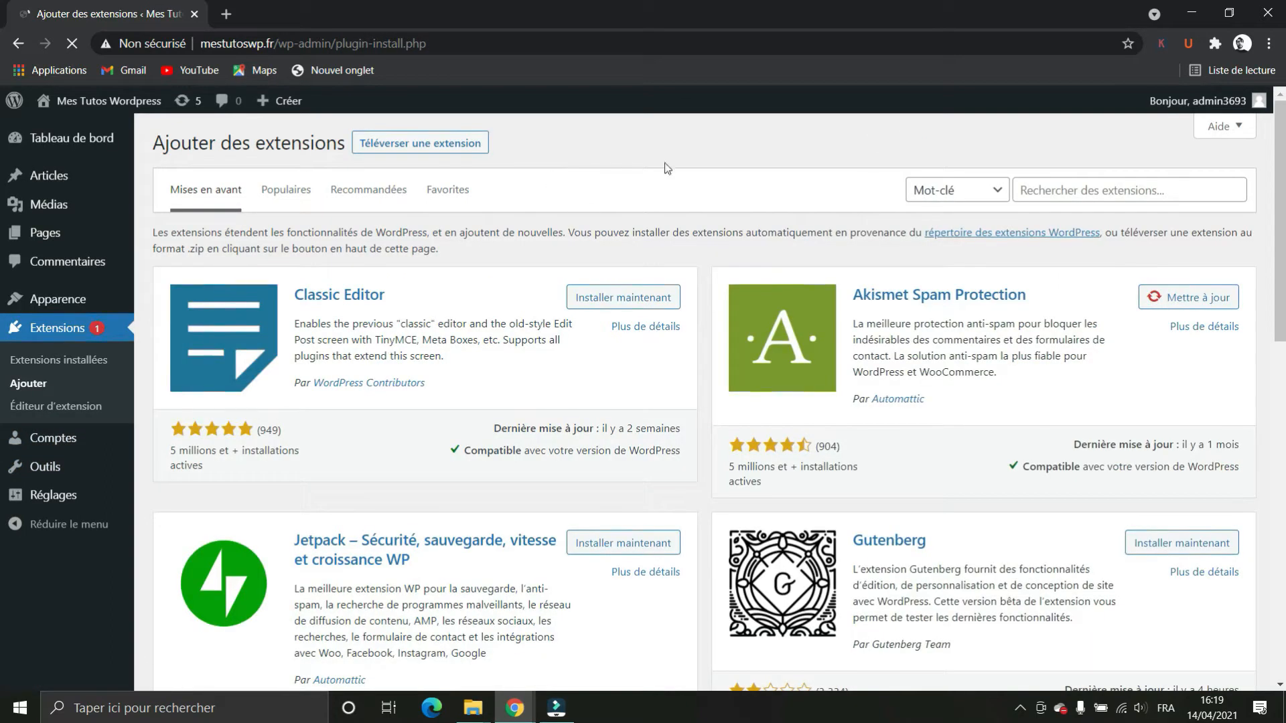
{"action": "left_click", "coordinate": [1095, 197]}
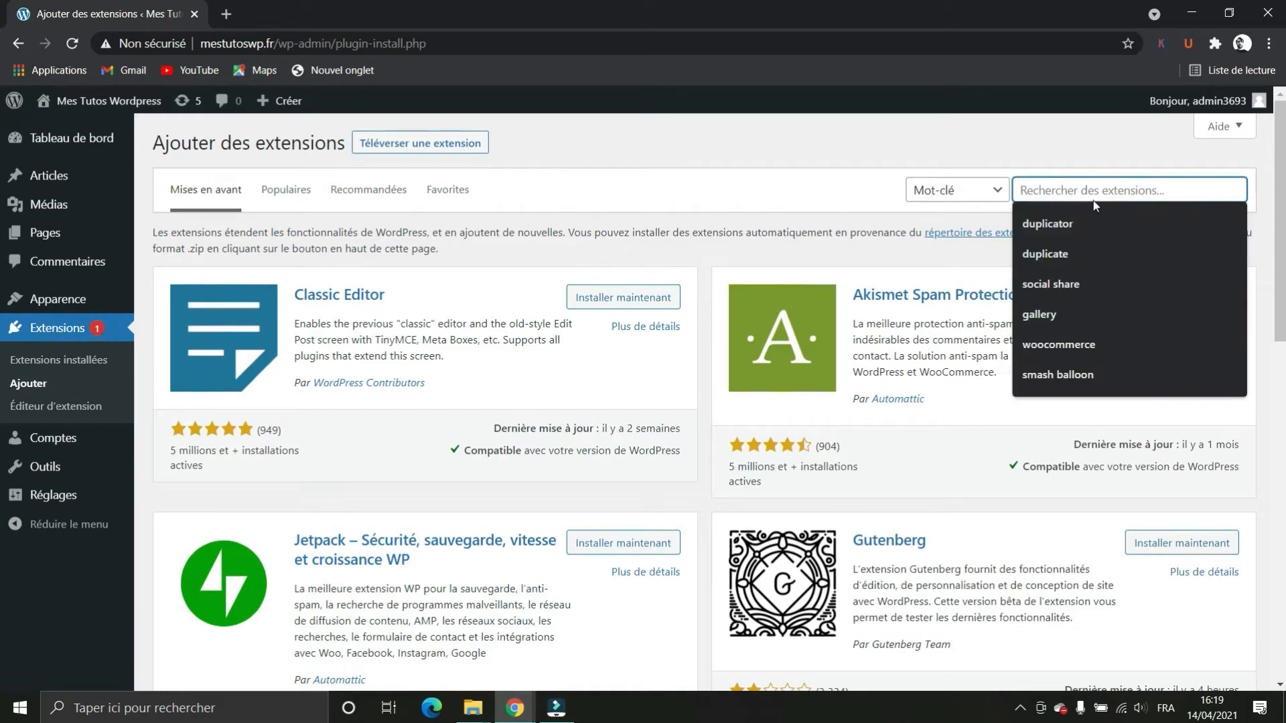
{"action": "type", "text": "google"}
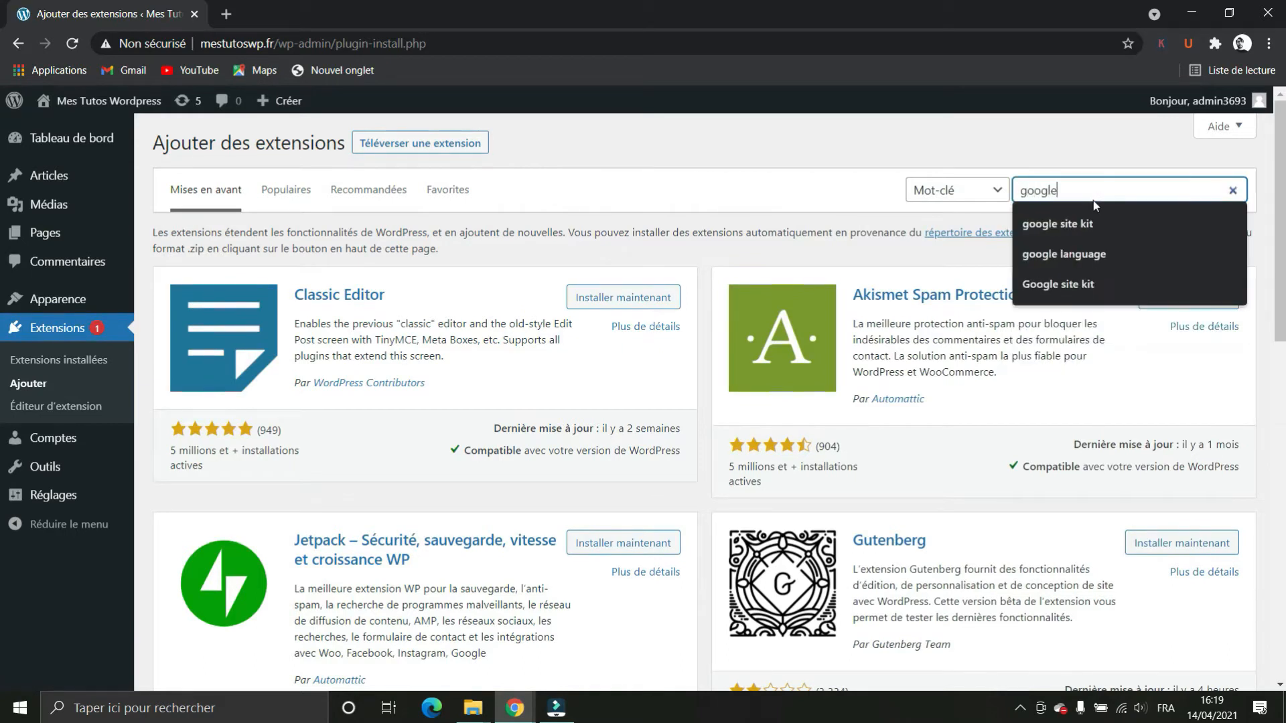
{"action": "type", "text": " site kit"}
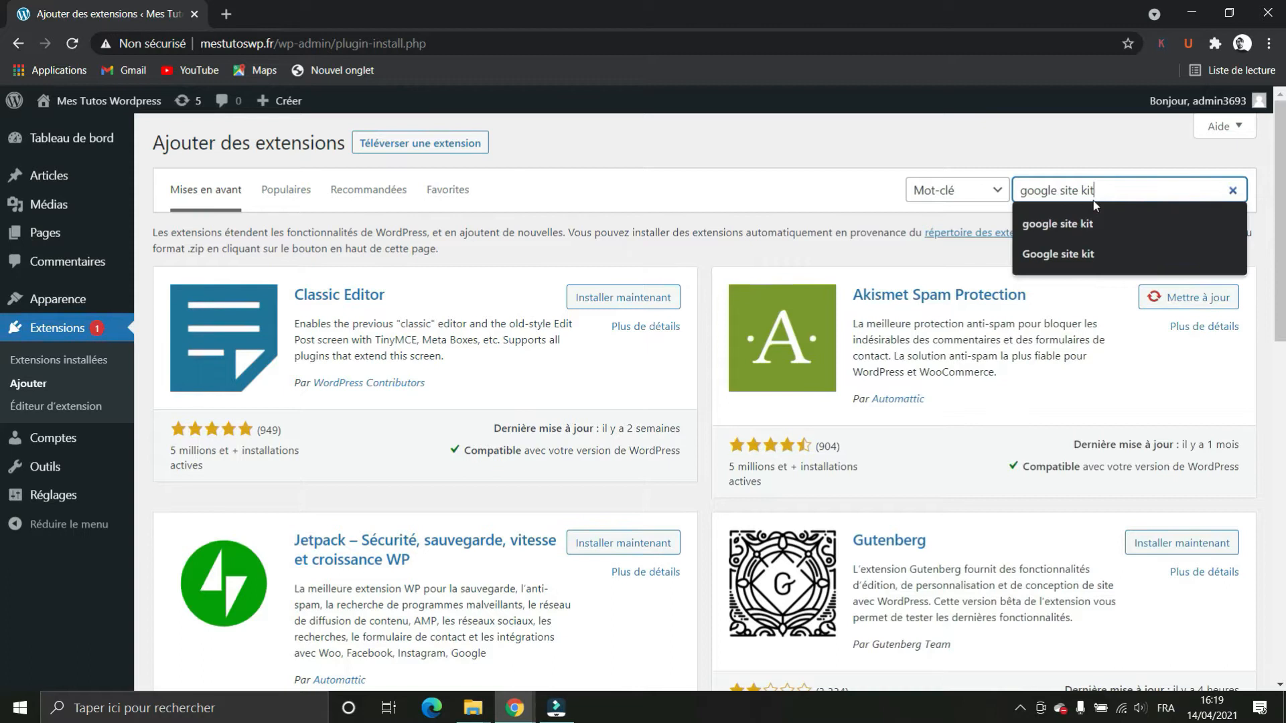
{"action": "key", "text": "Return"}
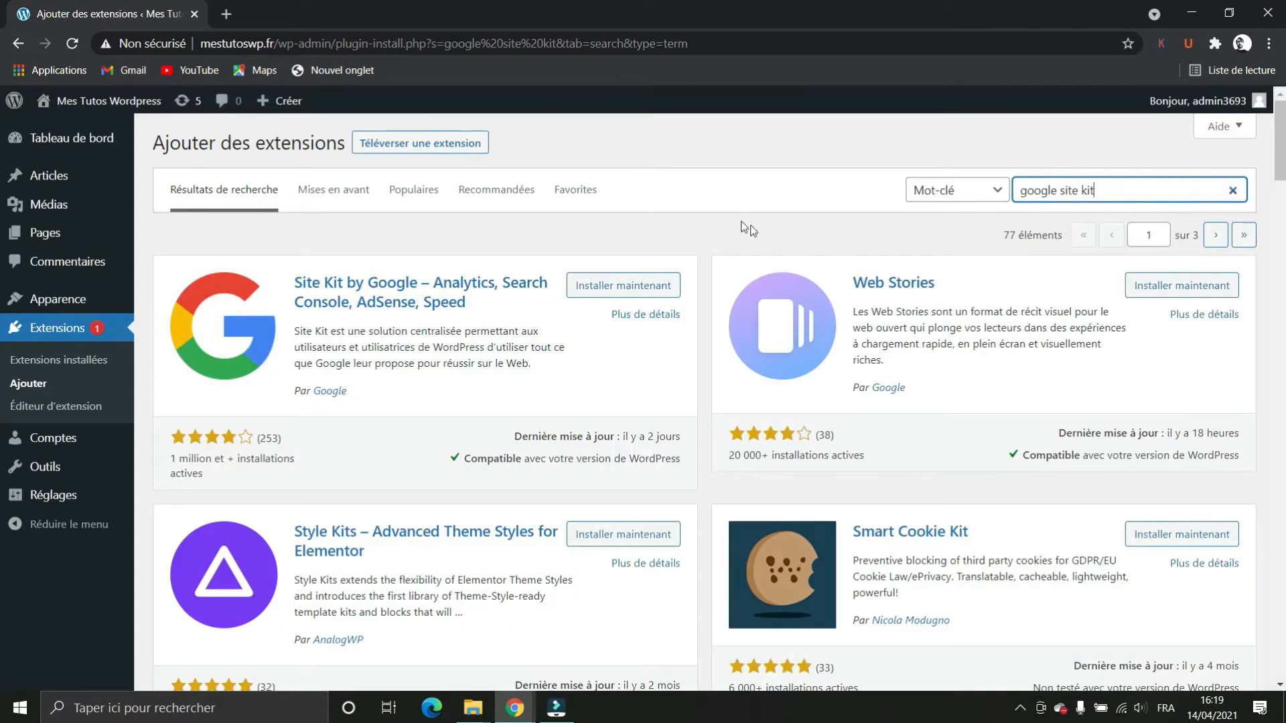
Install and activate the plugin "Site Kit by Google – Analytics, Search Console, AdSense, Speed".
{"action": "left_click", "coordinate": [729, 198]}
{"action": "scroll", "coordinate": [499, 264], "scroll_direction": "down", "scroll_amount": 3}
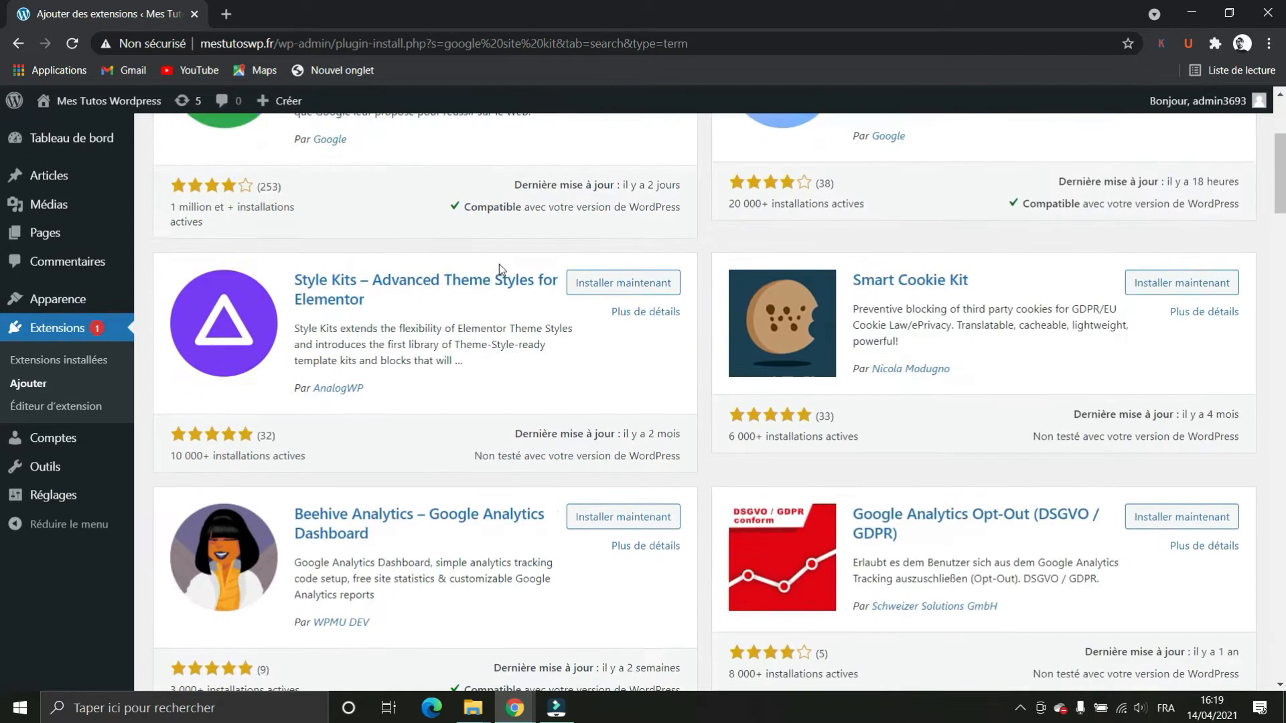
{"action": "scroll", "coordinate": [531, 292], "scroll_direction": "up", "scroll_amount": 3}
{"action": "right_click", "coordinate": [271, 613]}
{"action": "left_click", "coordinate": [417, 404]}
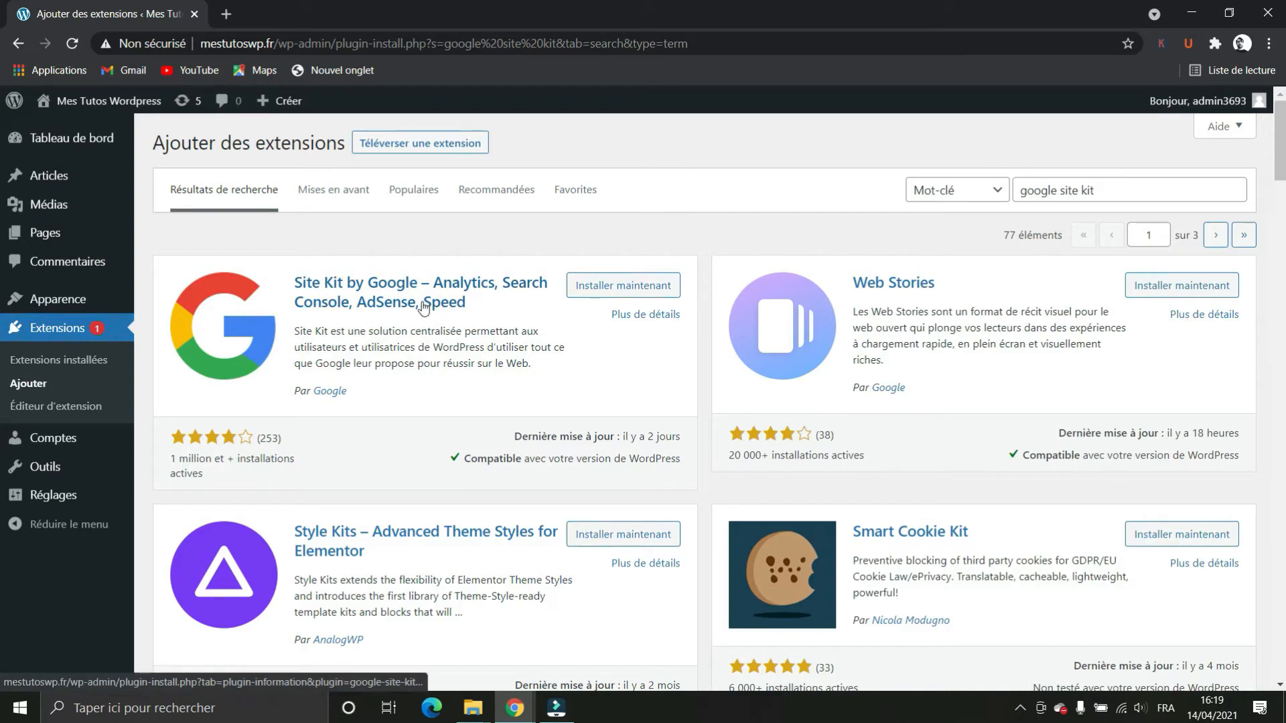
{"action": "left_click", "coordinate": [614, 288]}
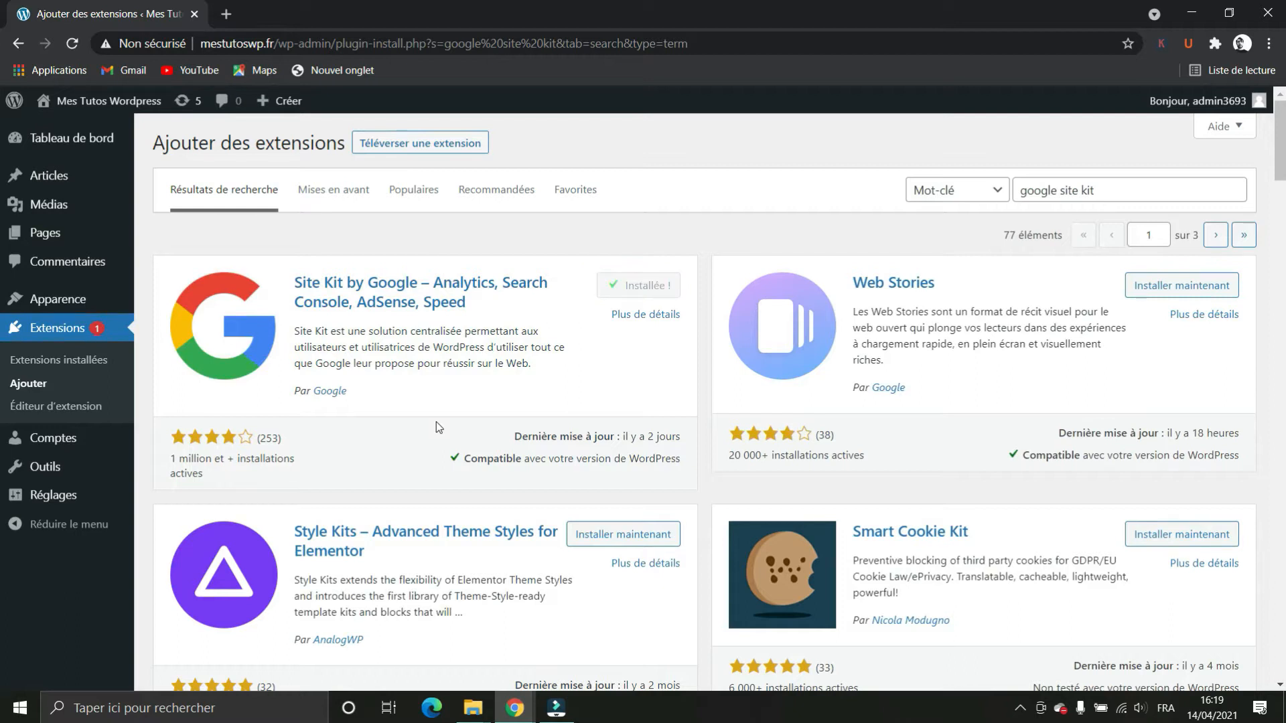
{"action": "left_click", "coordinate": [663, 283]}
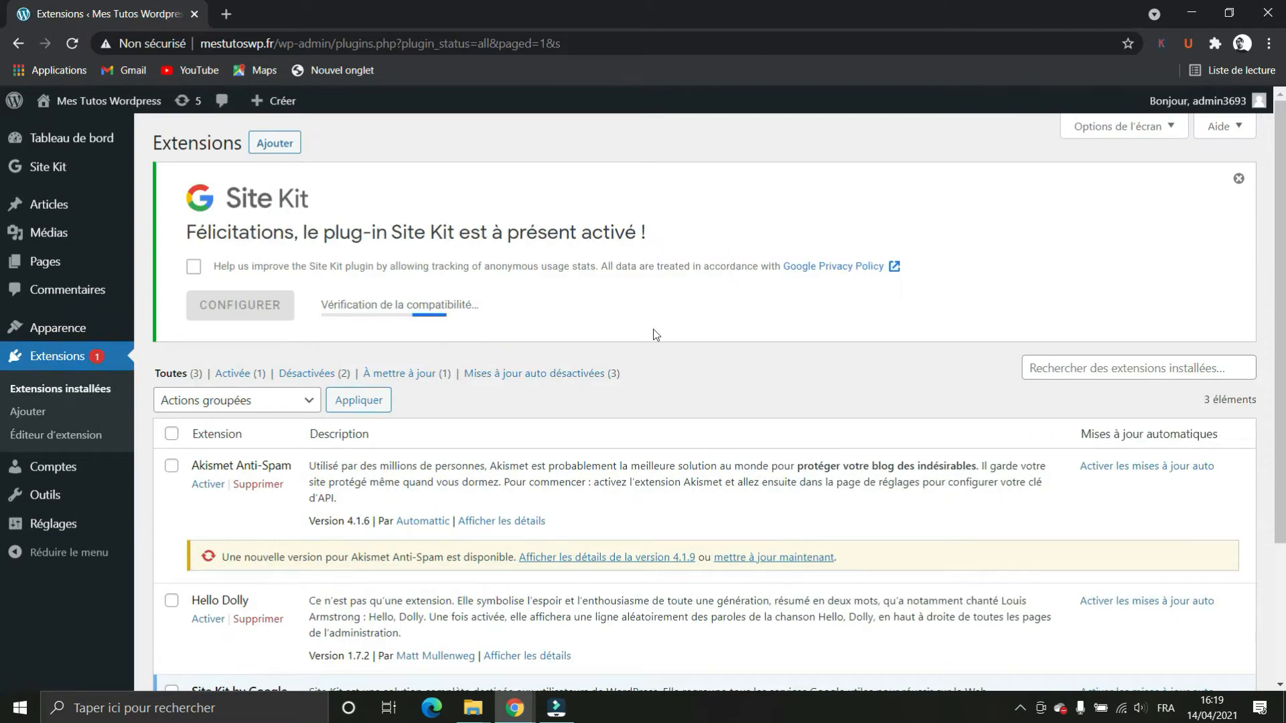
Start the Site Kit configuration from the activation notice and sign in with the listed Google account.
{"action": "left_click", "coordinate": [195, 270]}
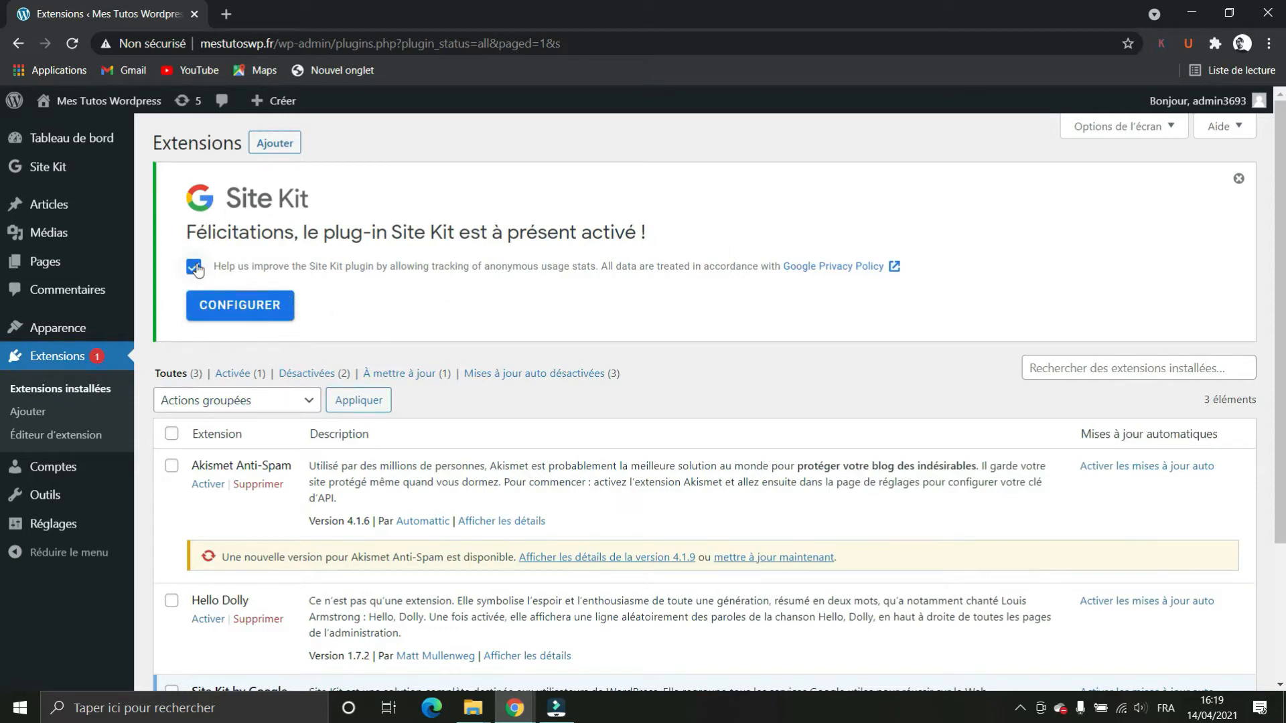
{"action": "left_click", "coordinate": [194, 268]}
{"action": "left_click", "coordinate": [243, 308]}
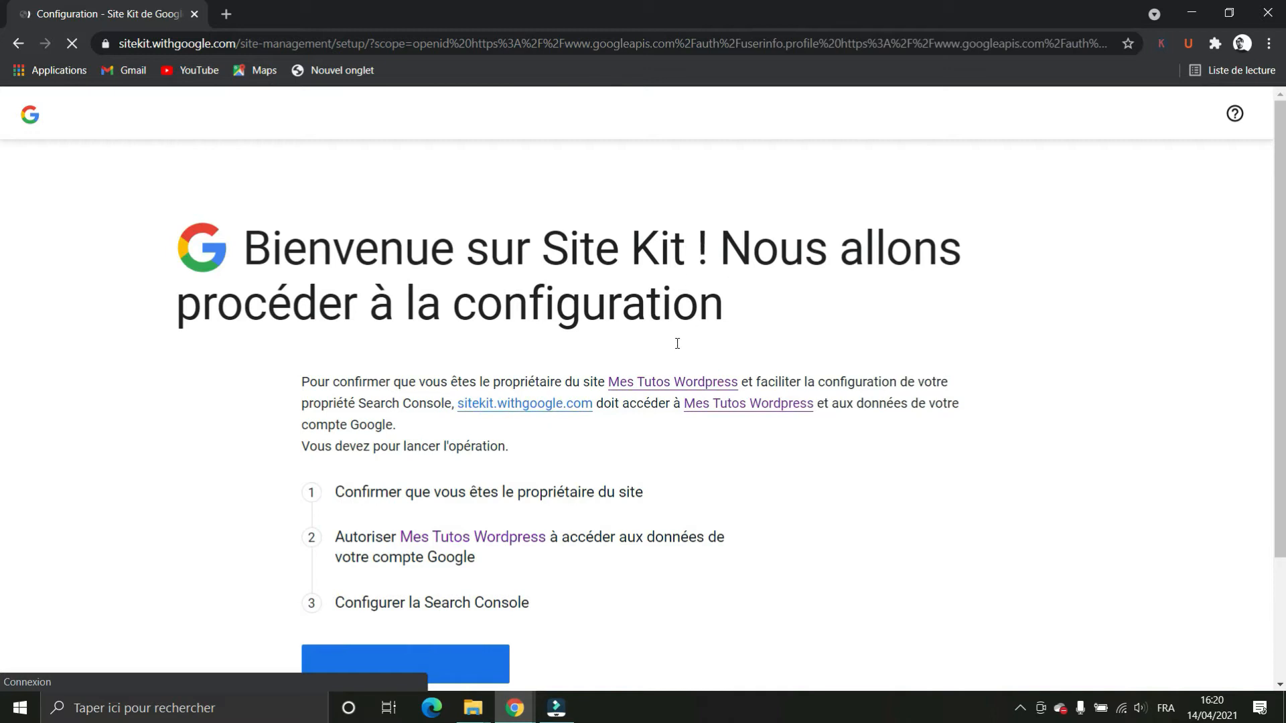
{"action": "scroll", "coordinate": [557, 346], "scroll_direction": "down", "scroll_amount": 1}
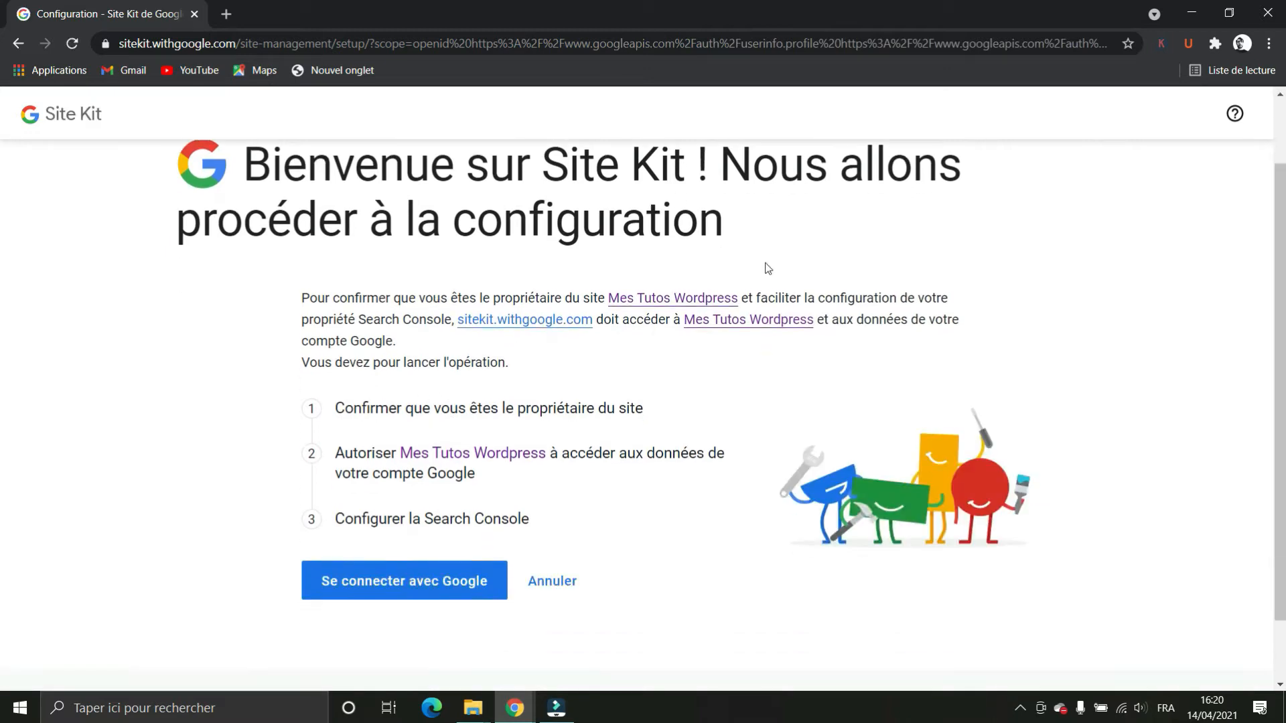
{"action": "left_click", "coordinate": [411, 582]}
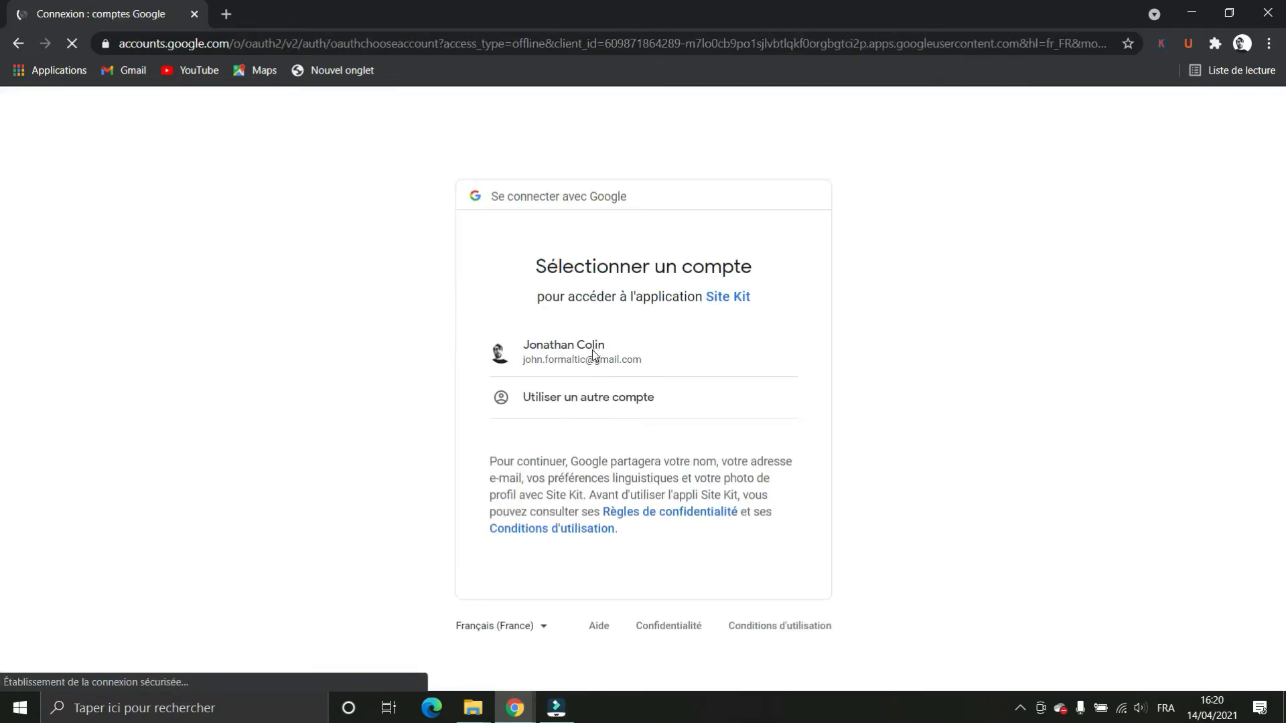
{"action": "left_click", "coordinate": [565, 355]}
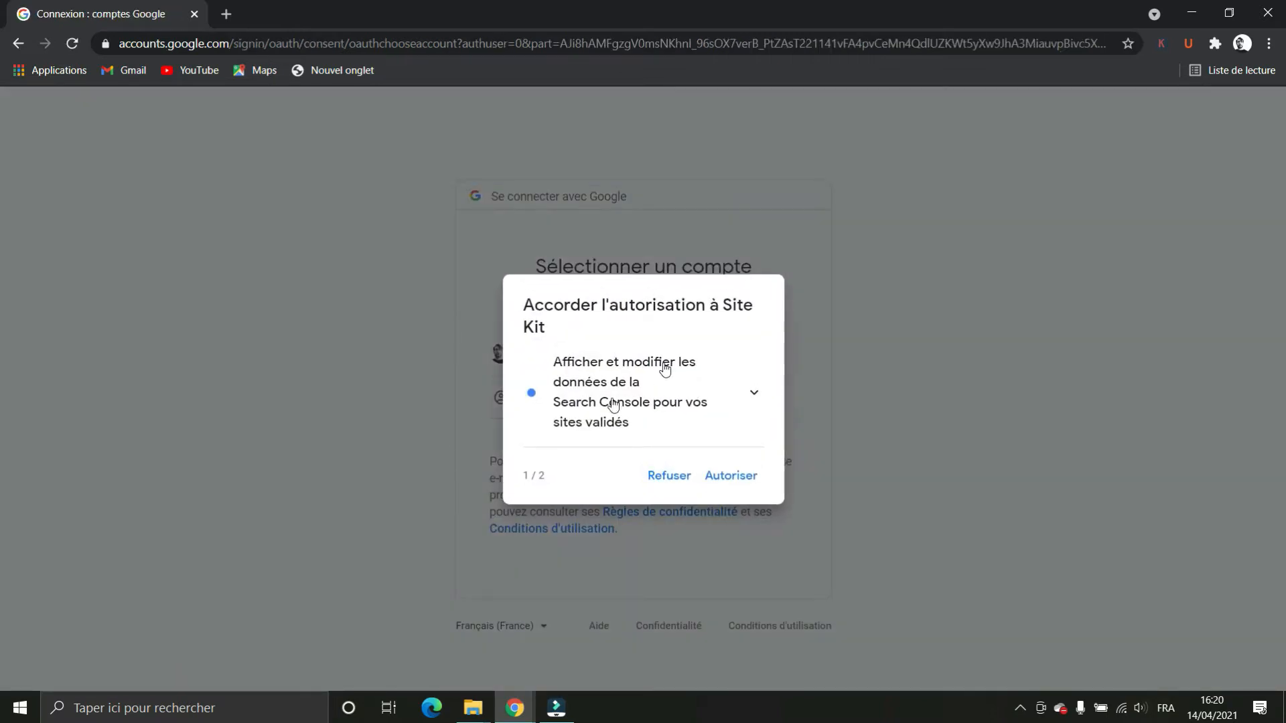
Grant Site Kit permission to edit Search Console data and manage the list of controlled sites, and confirm the authorization.
{"action": "left_click", "coordinate": [718, 478]}
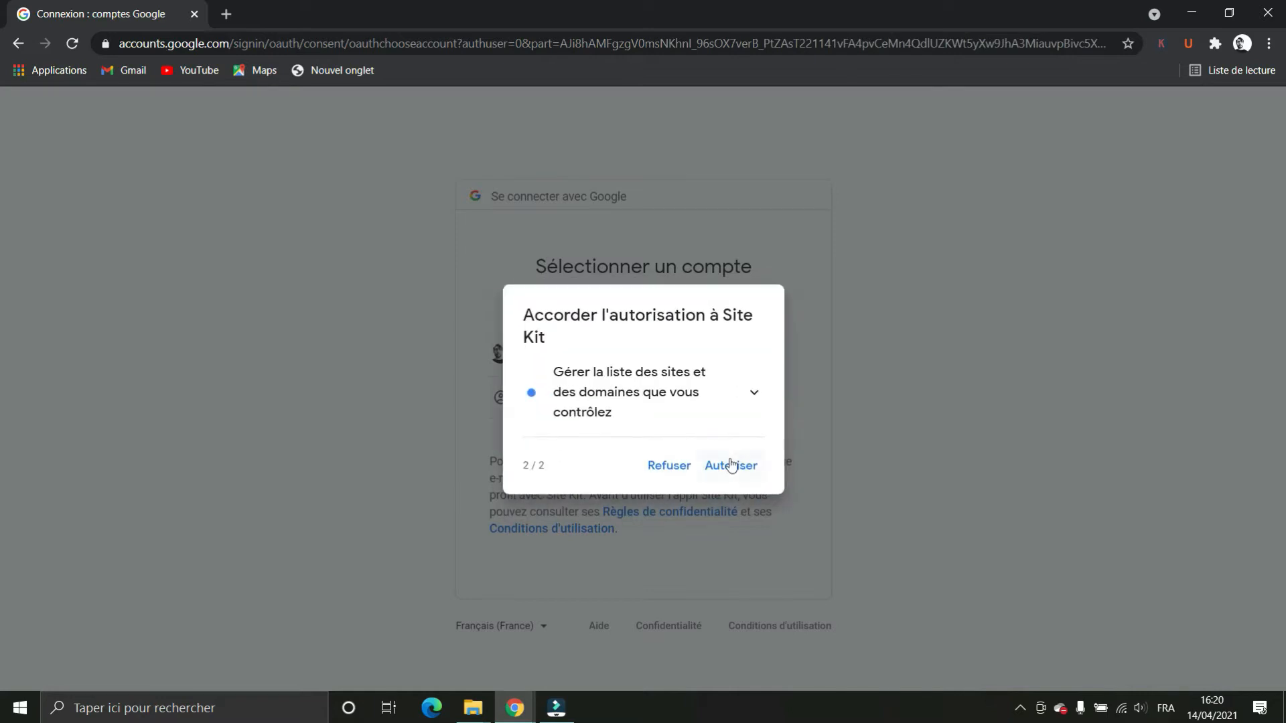
{"action": "left_click", "coordinate": [729, 465]}
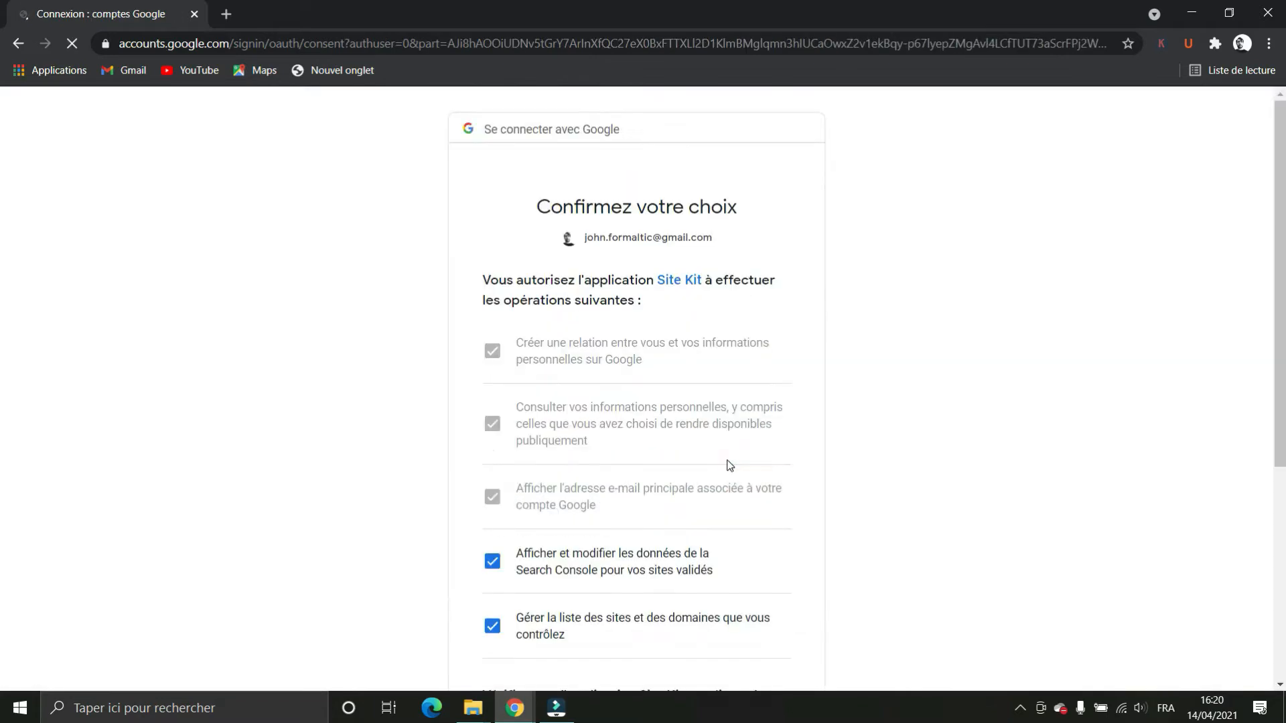
{"action": "scroll", "coordinate": [710, 275], "scroll_direction": "down", "scroll_amount": 1}
{"action": "scroll", "coordinate": [560, 312], "scroll_direction": "down", "scroll_amount": 2}
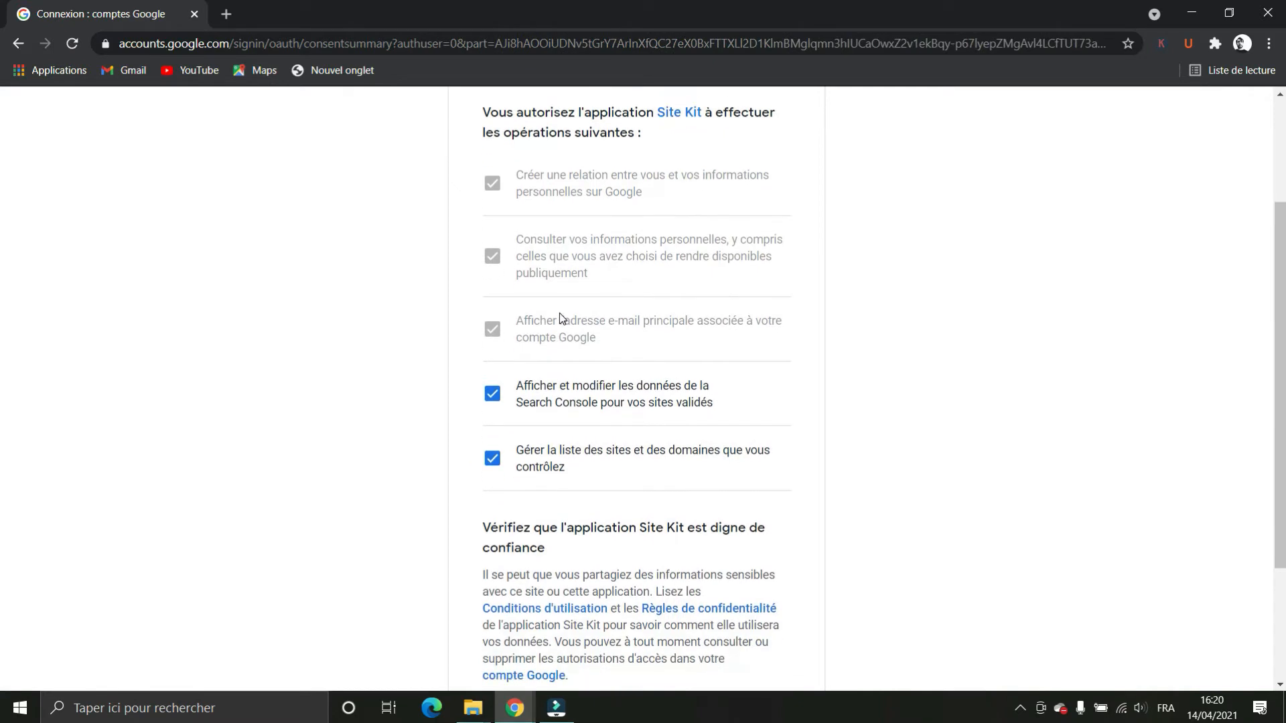
{"action": "scroll", "coordinate": [583, 404], "scroll_direction": "down", "scroll_amount": 1}
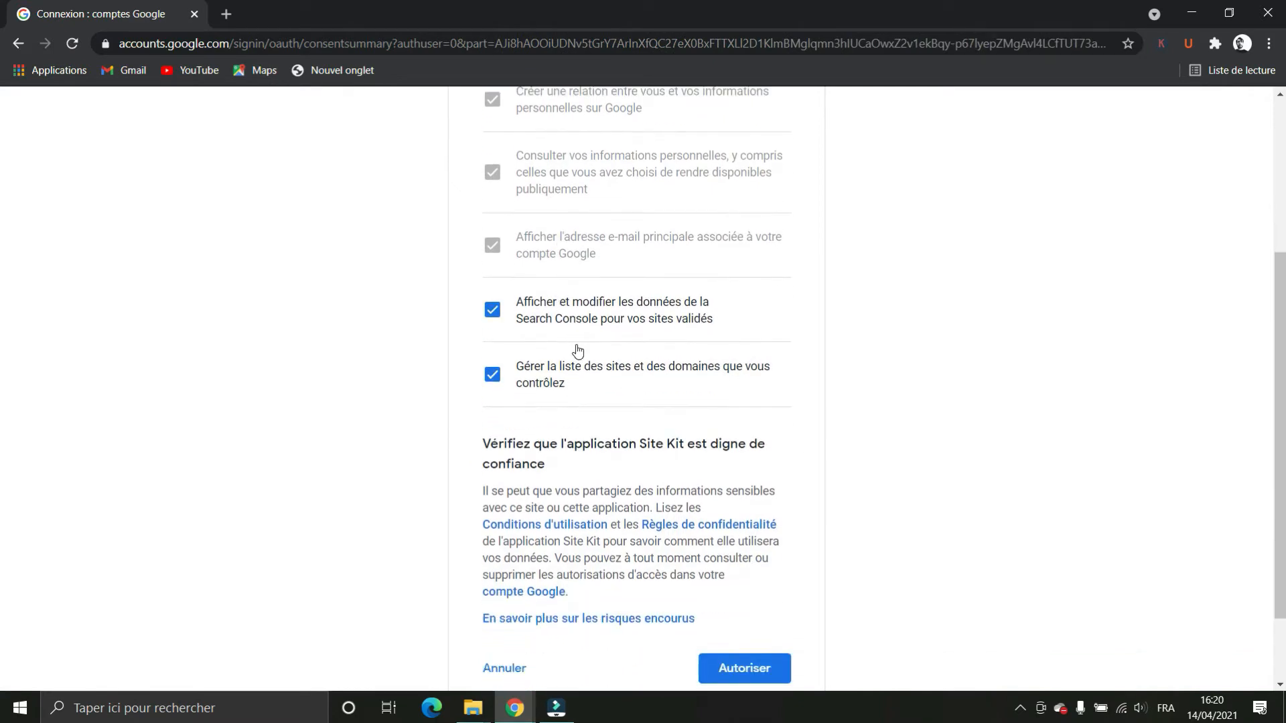
{"action": "scroll", "coordinate": [576, 350], "scroll_direction": "down", "scroll_amount": 2}
{"action": "left_click", "coordinate": [767, 575]}
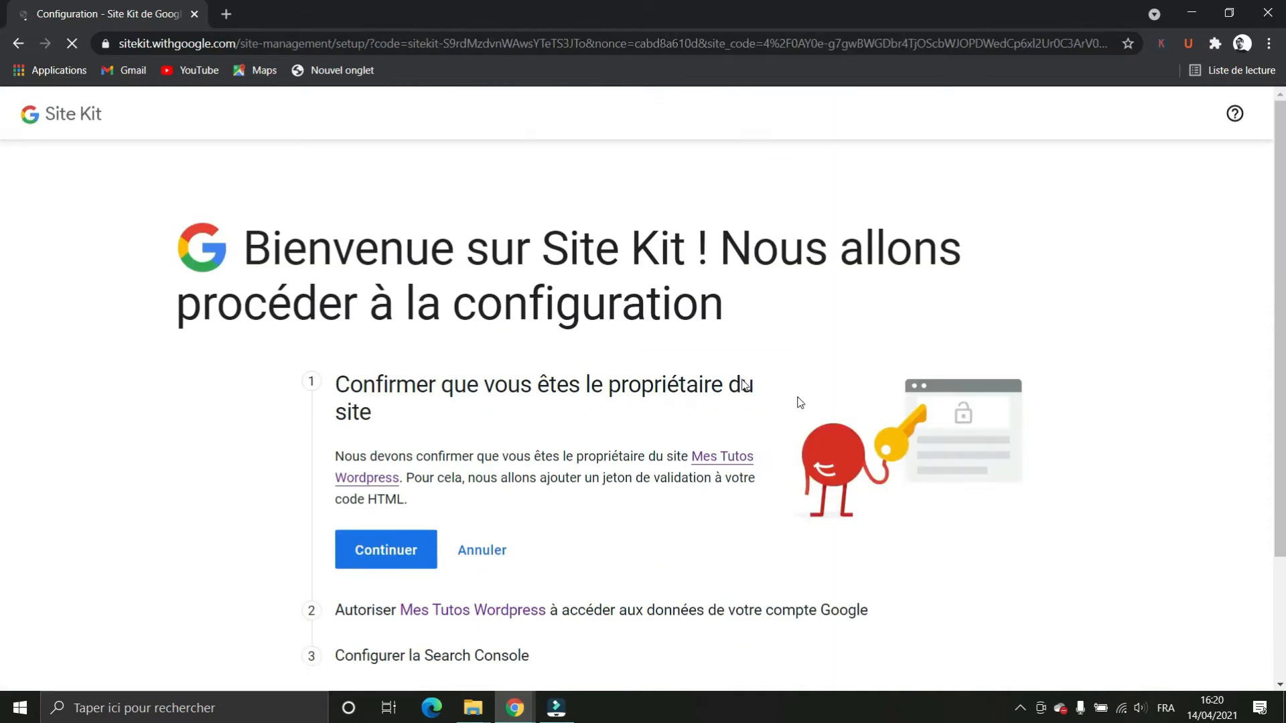
Verify ownership of the Mes Tutos Wordpress site and authorize it to access the Google account data.
{"action": "scroll", "coordinate": [655, 353], "scroll_direction": "down", "scroll_amount": 2}
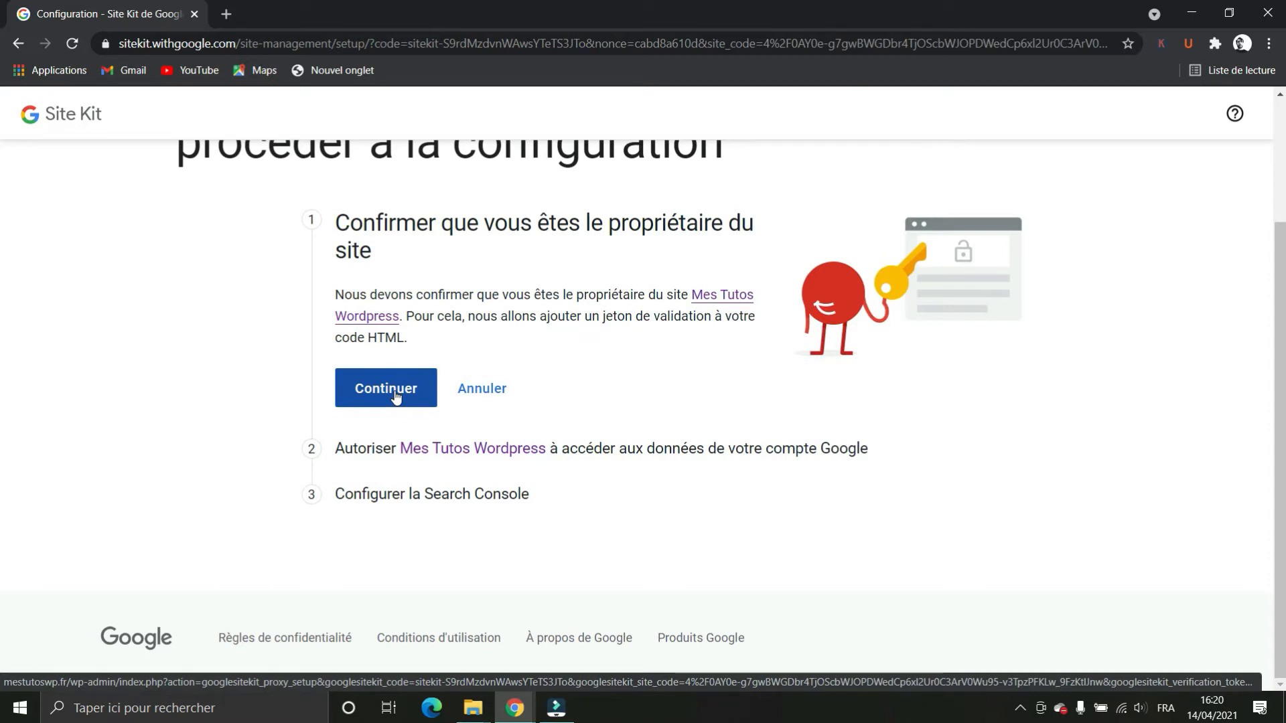
{"action": "left_click", "coordinate": [396, 393]}
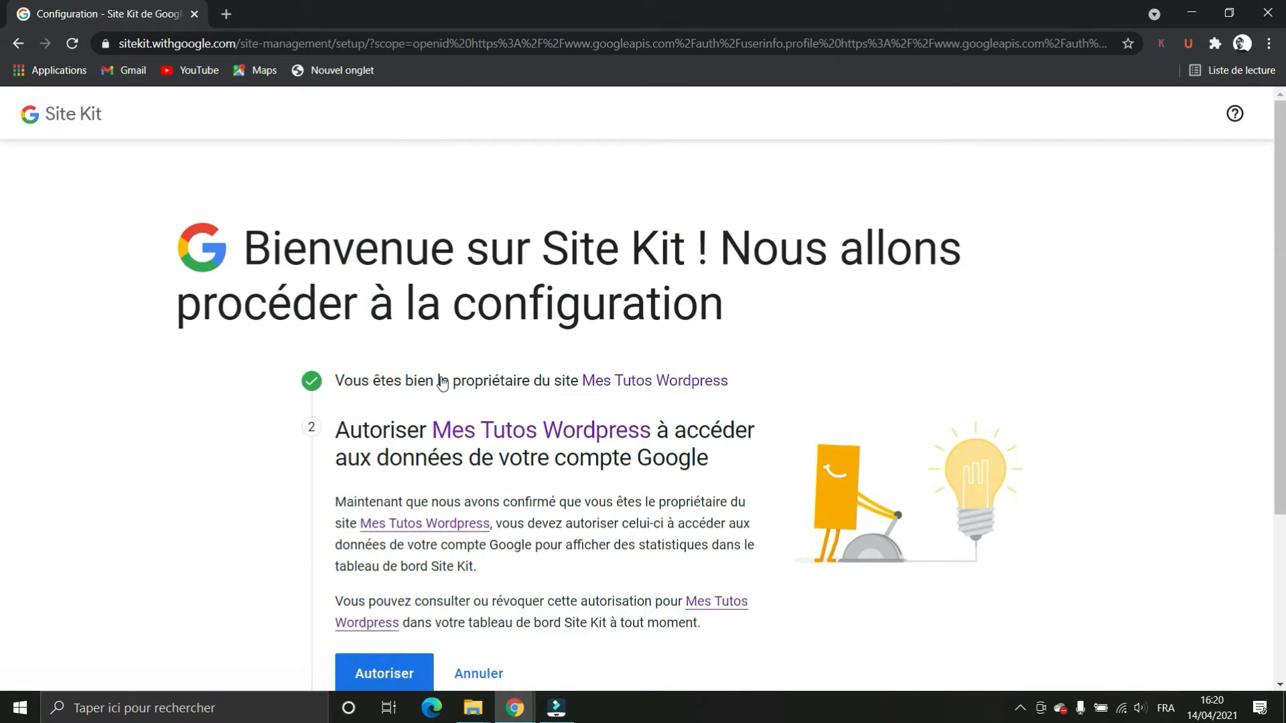
{"action": "scroll", "coordinate": [469, 362], "scroll_direction": "down", "scroll_amount": 2}
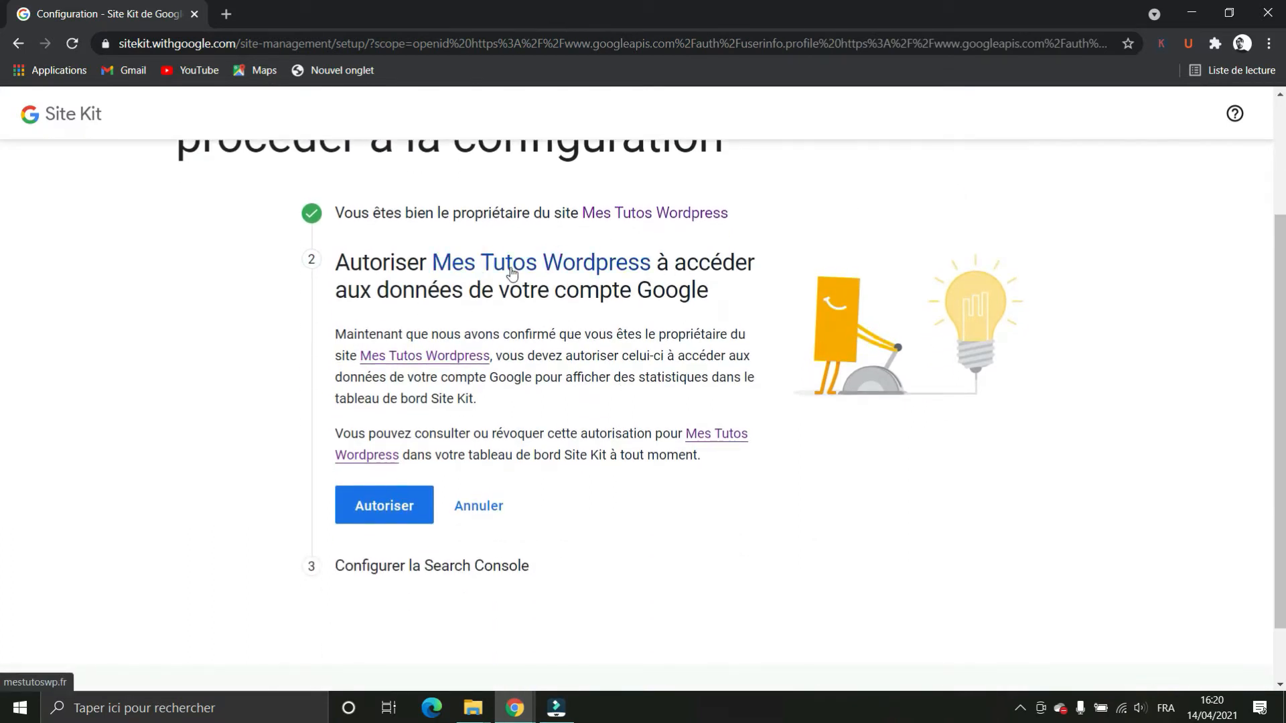
{"action": "left_click", "coordinate": [392, 508]}
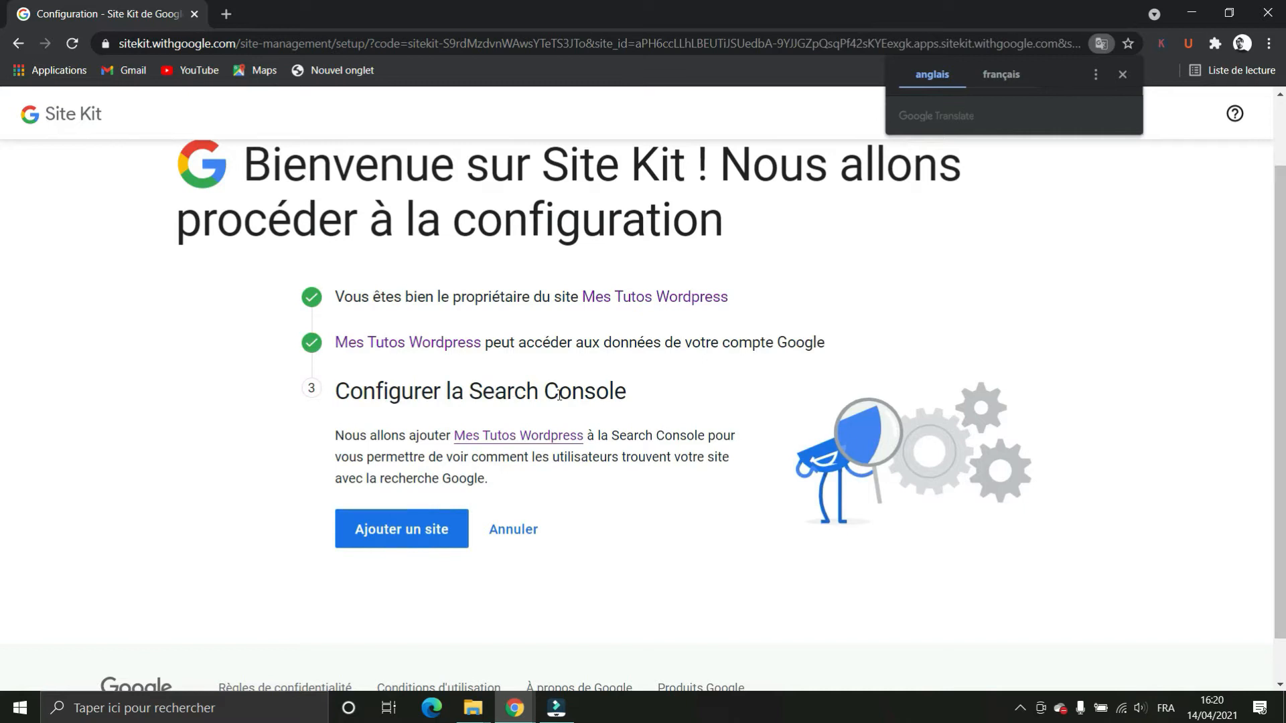
Add the Mes Tutos Wordpress site to Search Console to complete the Site Kit configuration.
{"action": "left_click", "coordinate": [410, 536]}
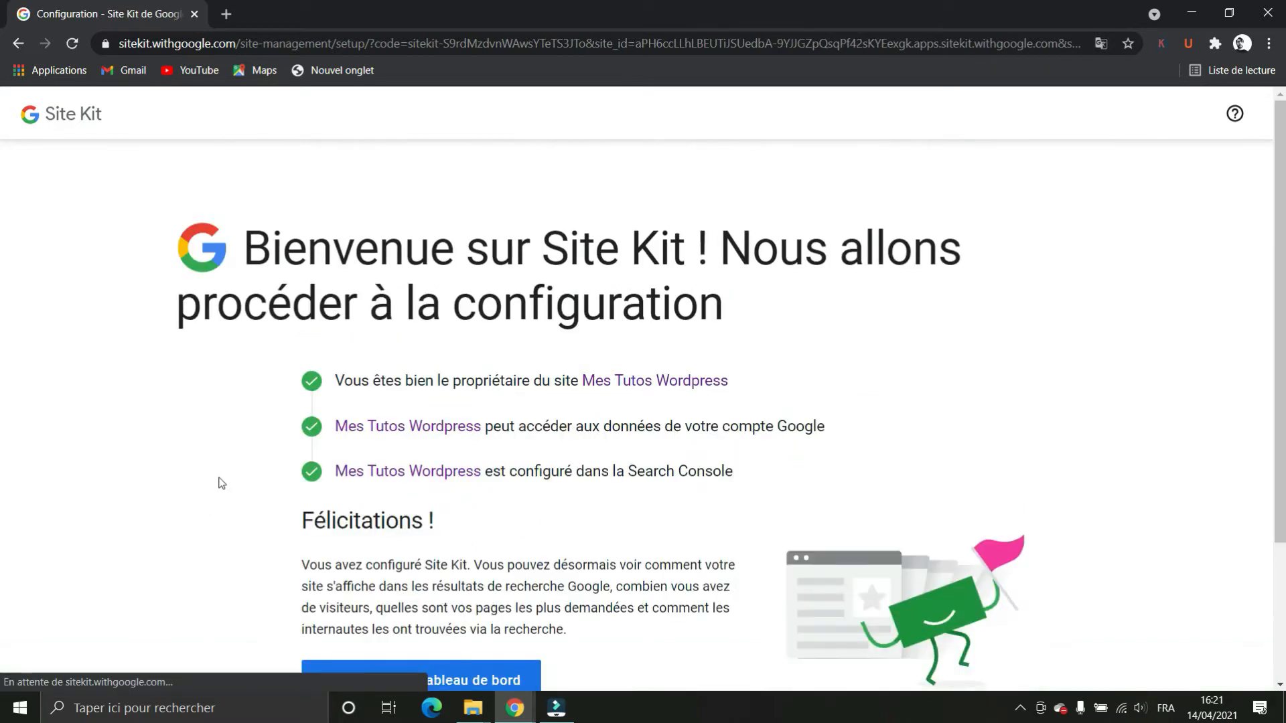
{"action": "scroll", "coordinate": [222, 483], "scroll_direction": "down", "scroll_amount": 3}
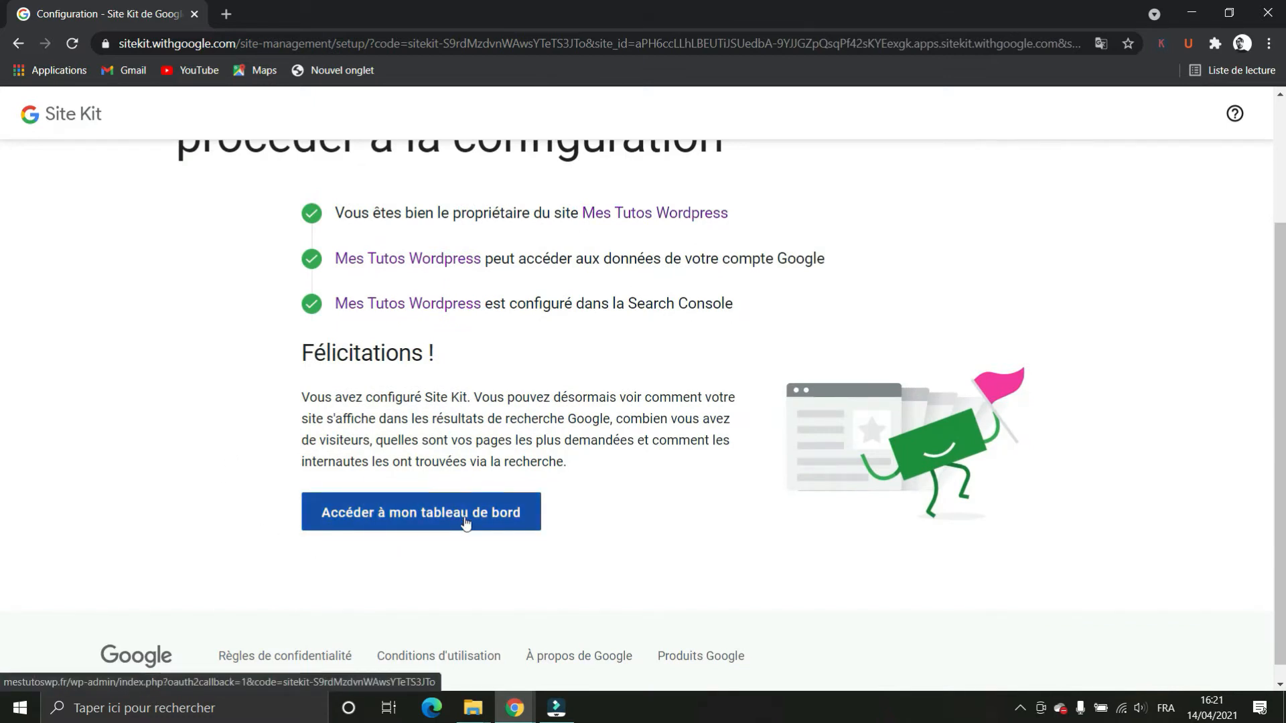
Go to the Site Kit dashboard, look over the site overview and open the Search Console page.
{"action": "left_click", "coordinate": [466, 523]}
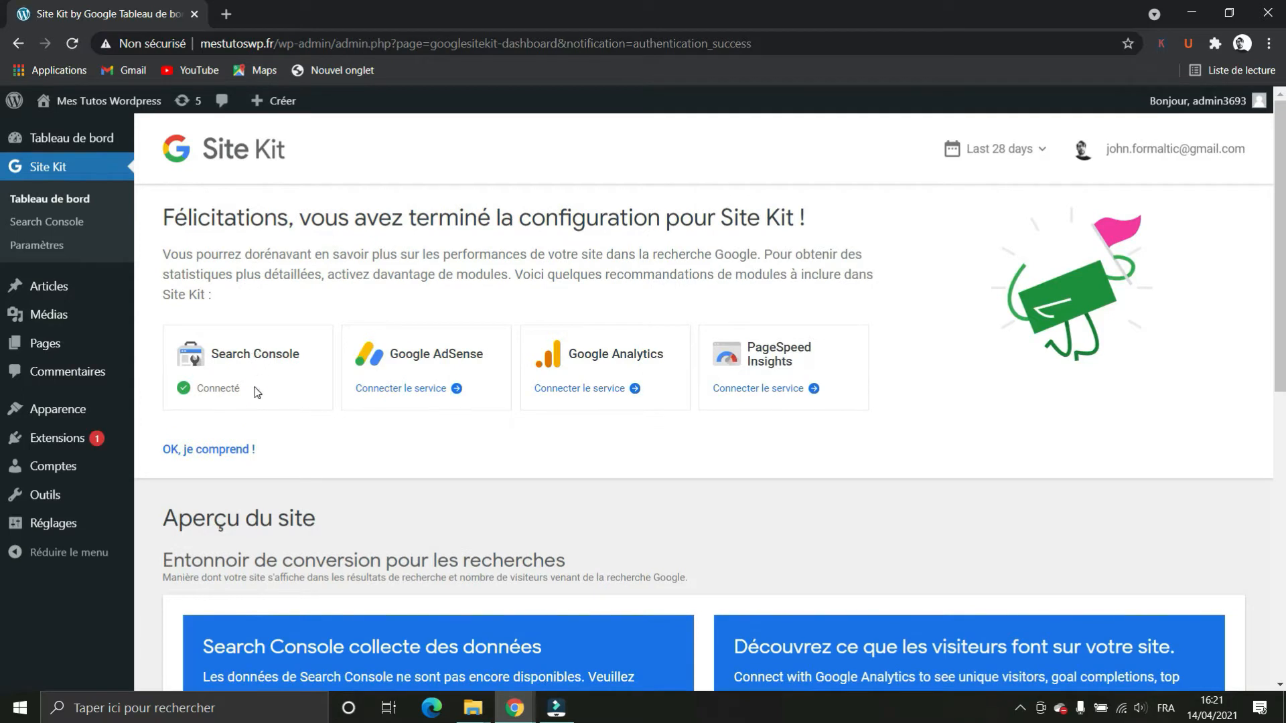
{"action": "scroll", "coordinate": [301, 335], "scroll_direction": "down", "scroll_amount": 10}
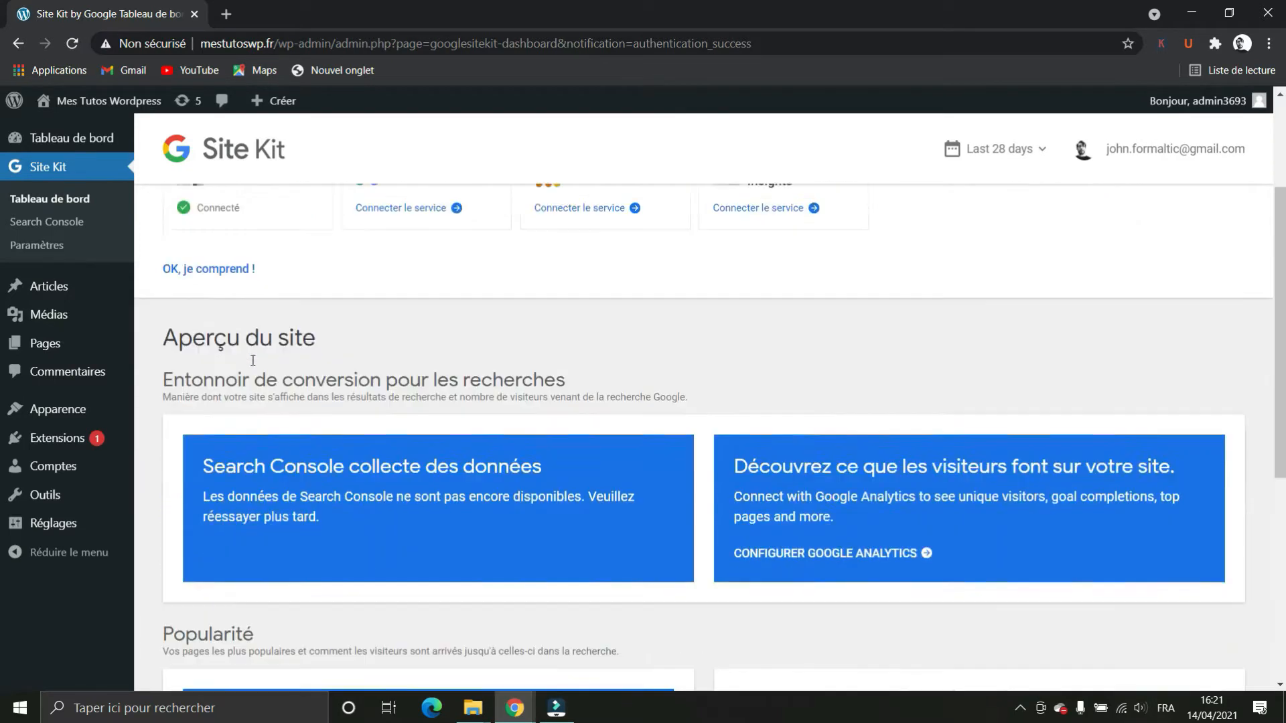
{"action": "scroll", "coordinate": [300, 332], "scroll_direction": "up", "scroll_amount": 10}
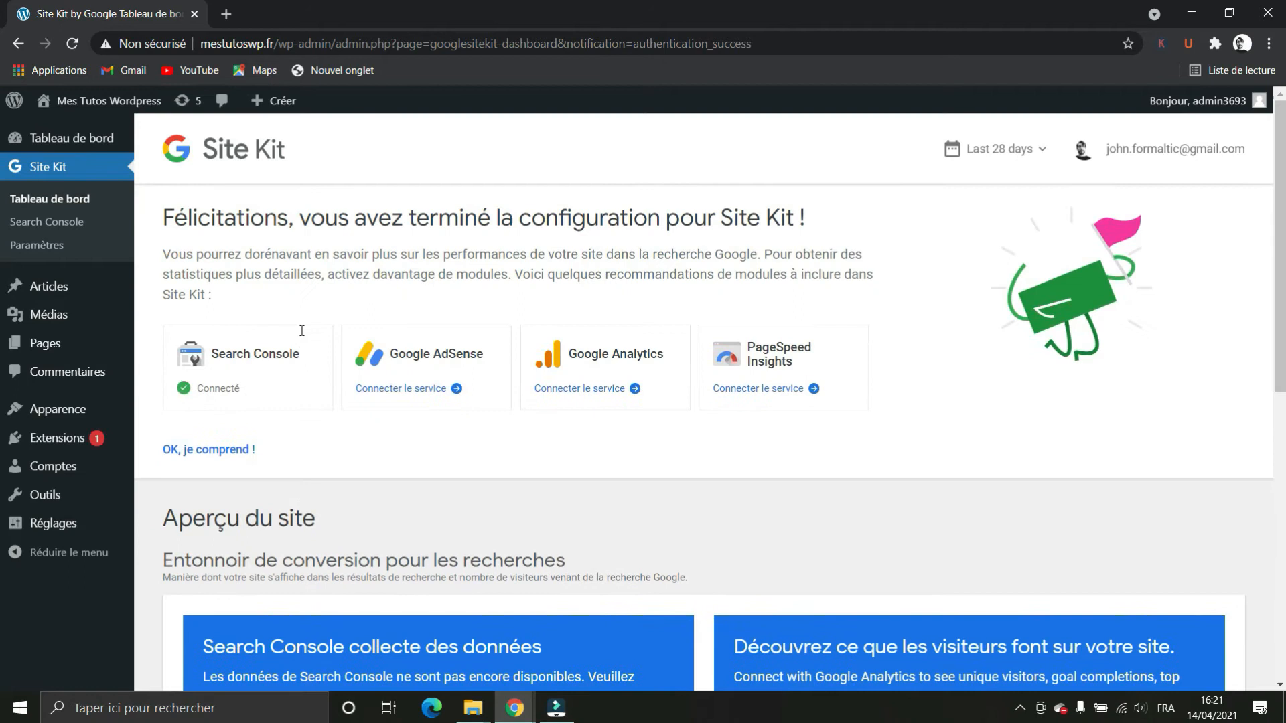
{"action": "left_click", "coordinate": [66, 225]}
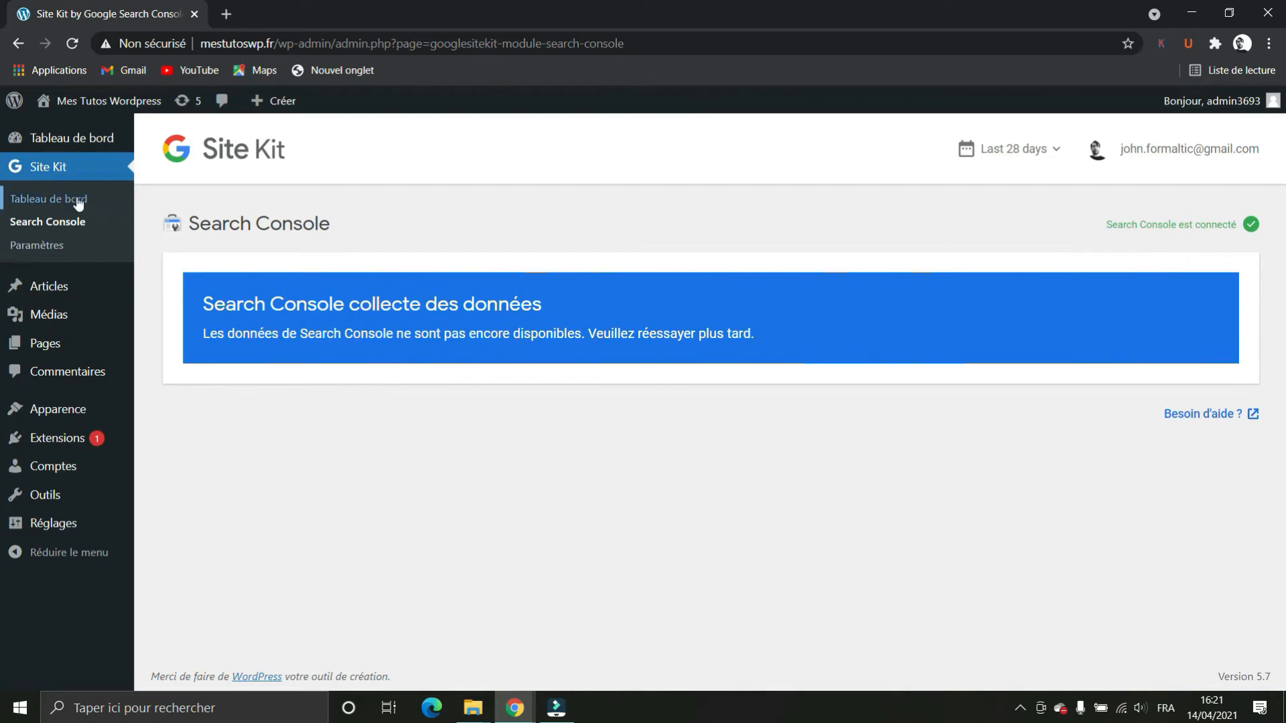
Start configuring Google Analytics from the additional services offered in the Site Kit settings.
{"action": "left_click", "coordinate": [42, 248]}
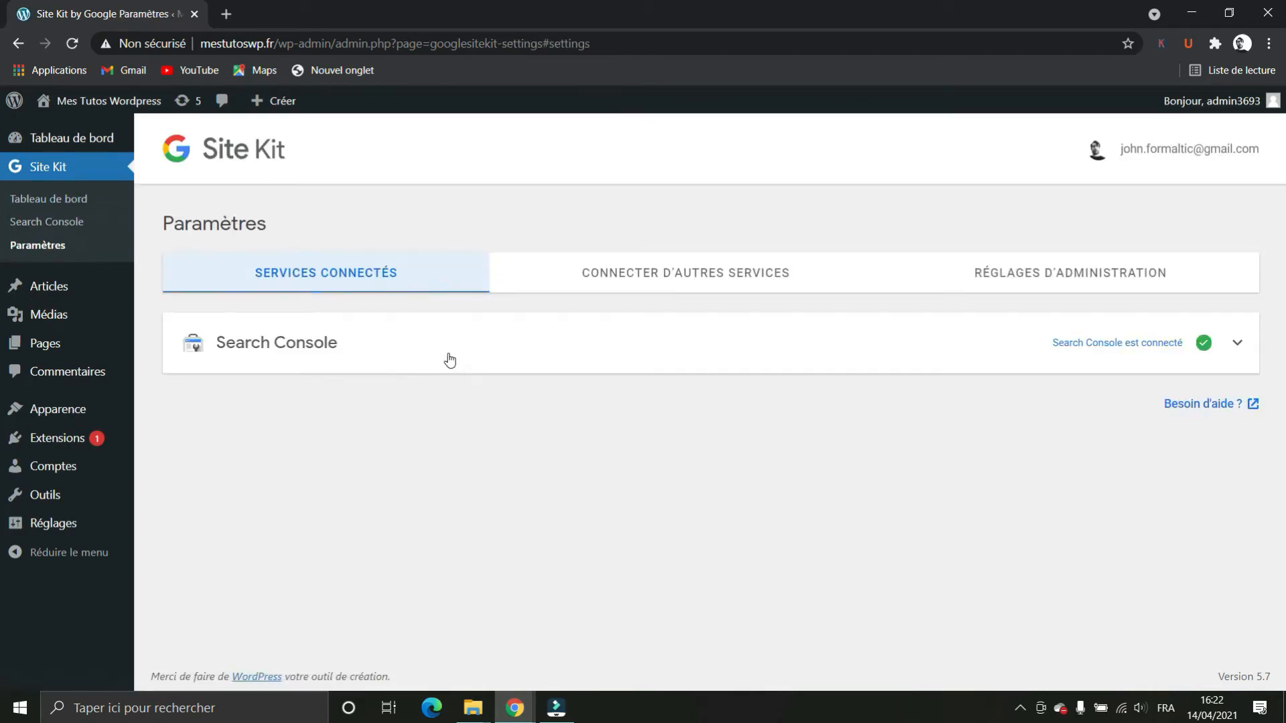
{"action": "left_click", "coordinate": [710, 276]}
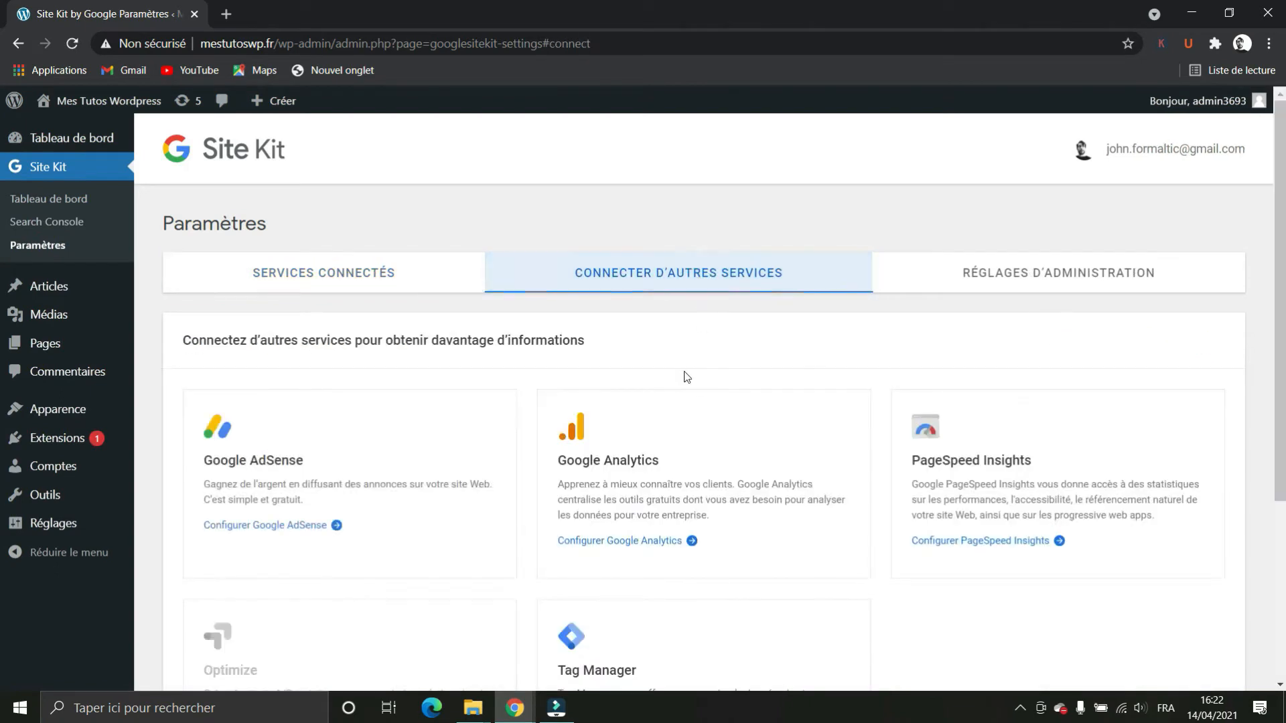
{"action": "scroll", "coordinate": [714, 338], "scroll_direction": "down", "scroll_amount": 3}
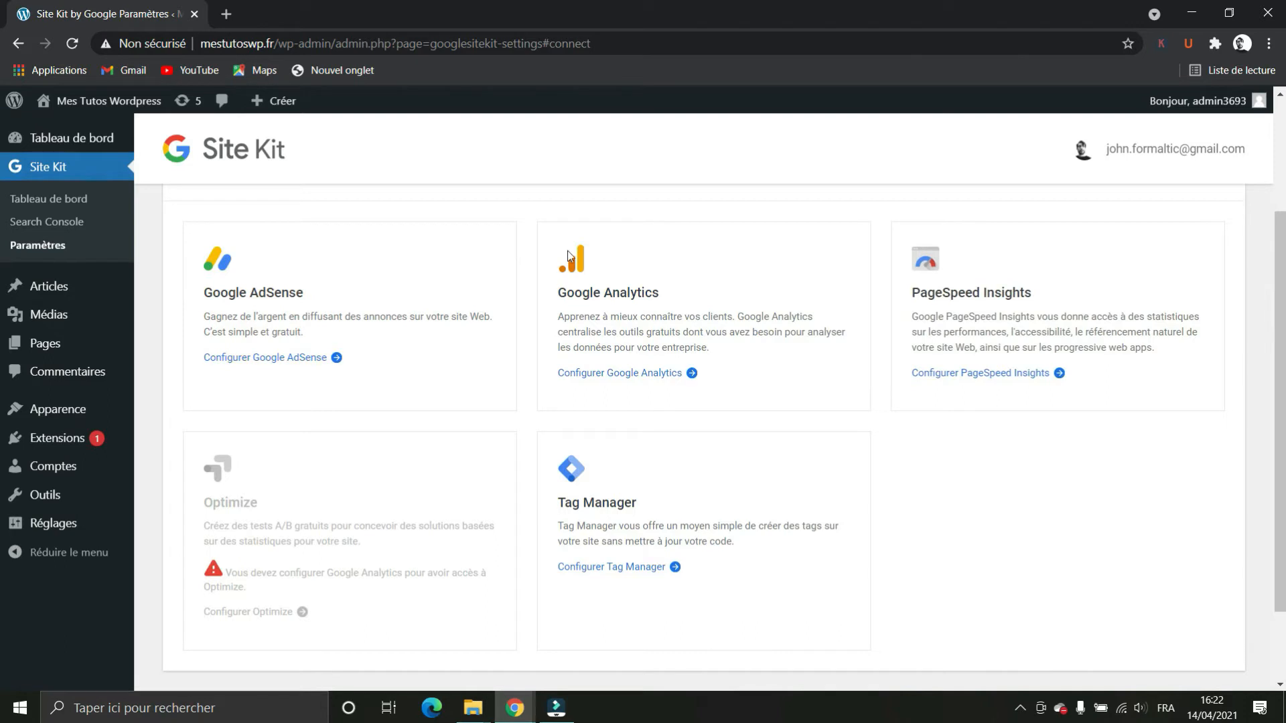
{"action": "left_click_drag", "start_coordinate": [551, 268], "coordinate": [660, 294]}
{"action": "left_click", "coordinate": [714, 291]}
{"action": "left_click", "coordinate": [650, 376]}
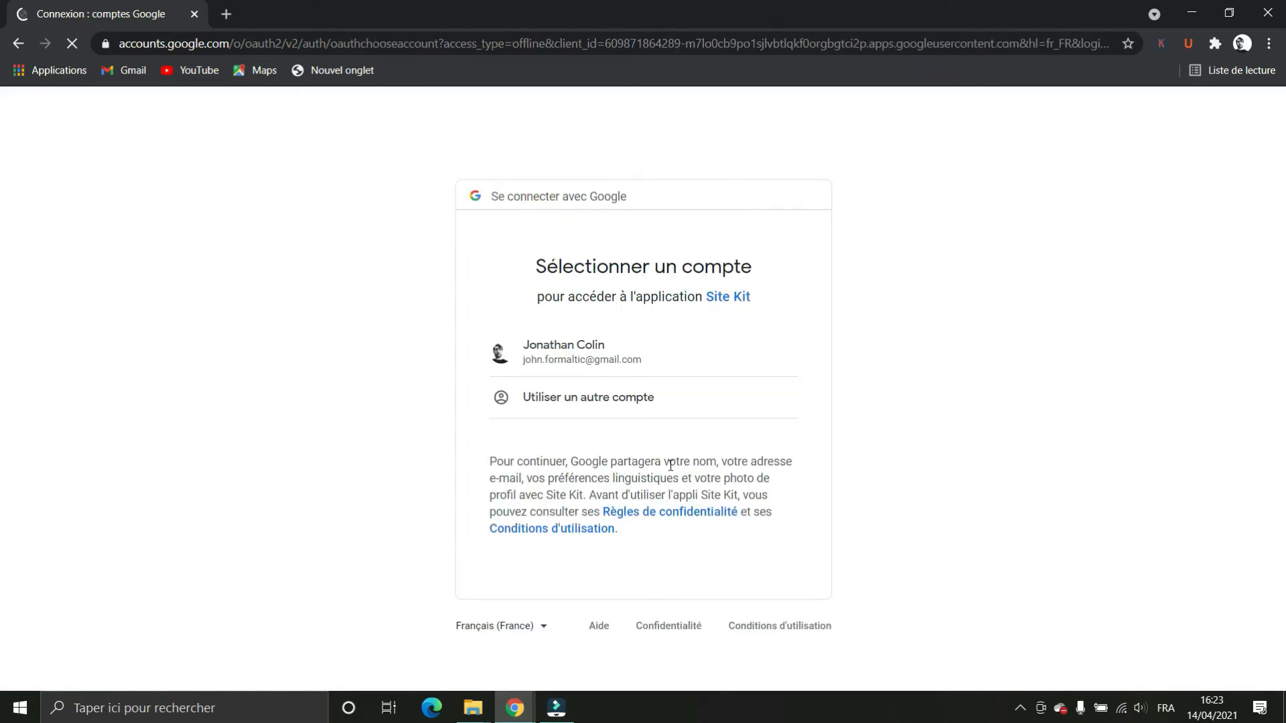
Sign in with the listed Google account and authorize Site Kit to view and download Google Analytics data.
{"action": "left_click", "coordinate": [554, 350]}
{"action": "left_click", "coordinate": [611, 357]}
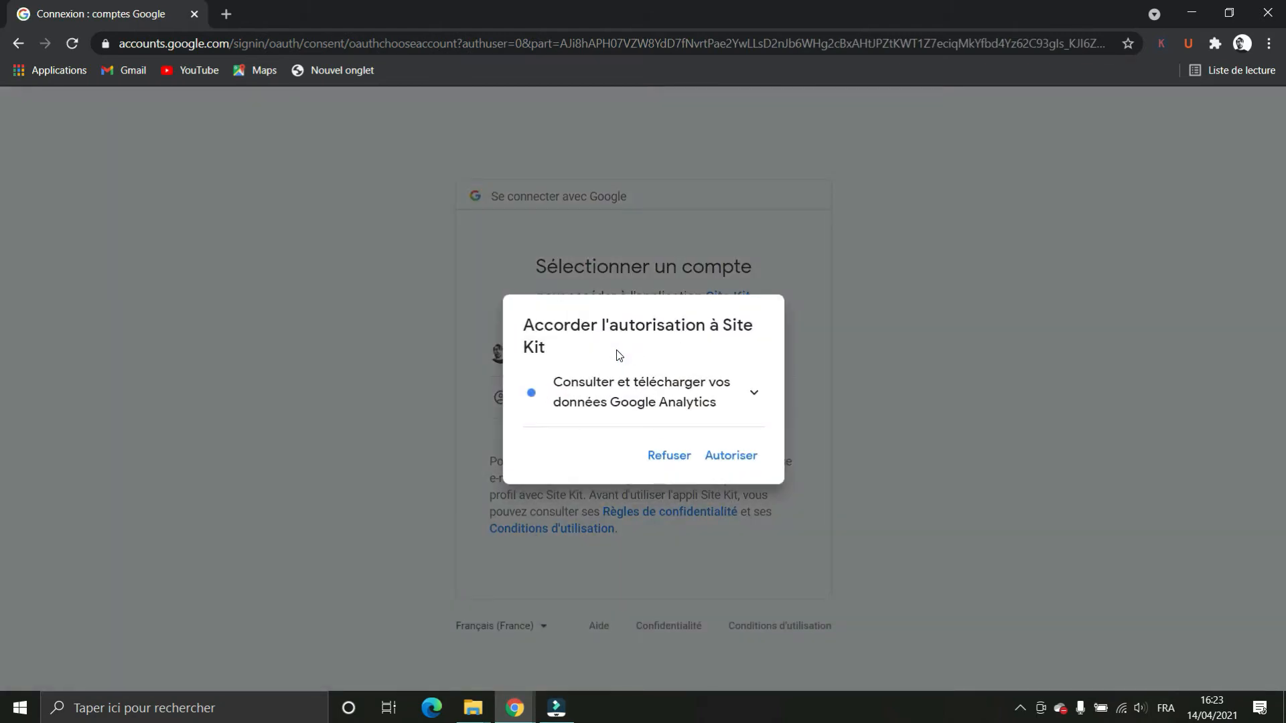
{"action": "left_click", "coordinate": [737, 461]}
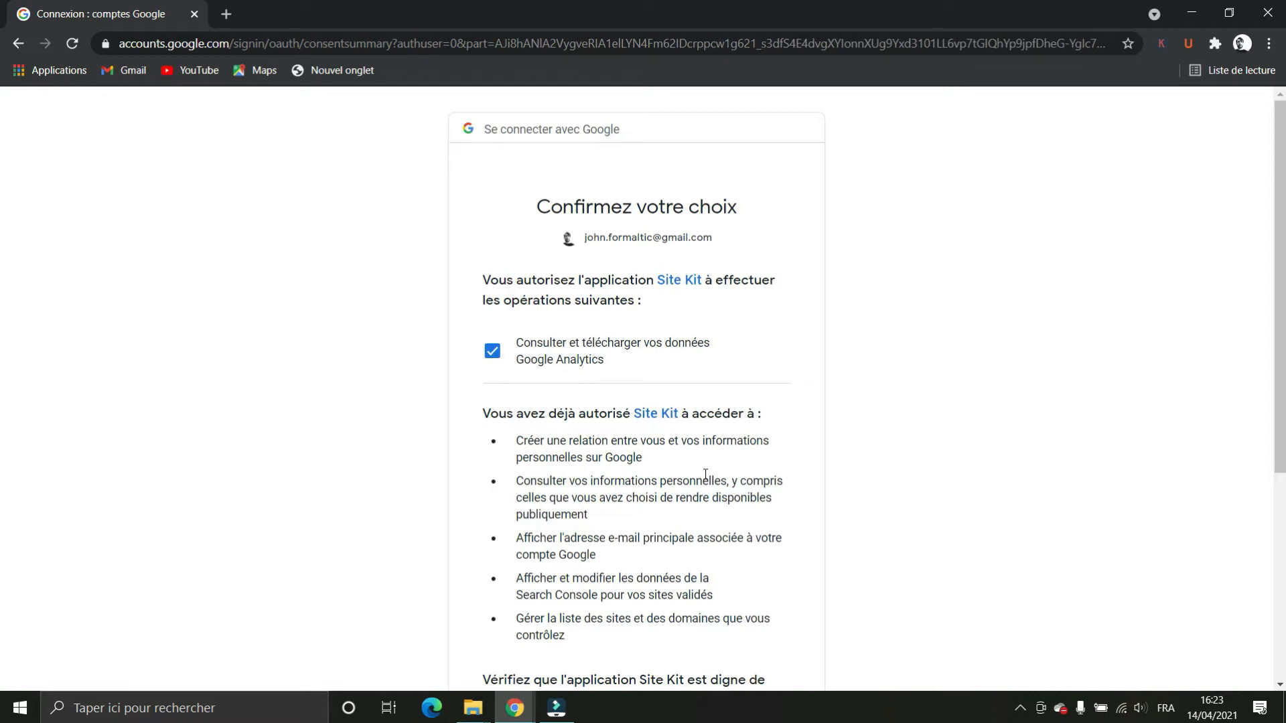
{"action": "scroll", "coordinate": [737, 525], "scroll_direction": "down", "scroll_amount": 1}
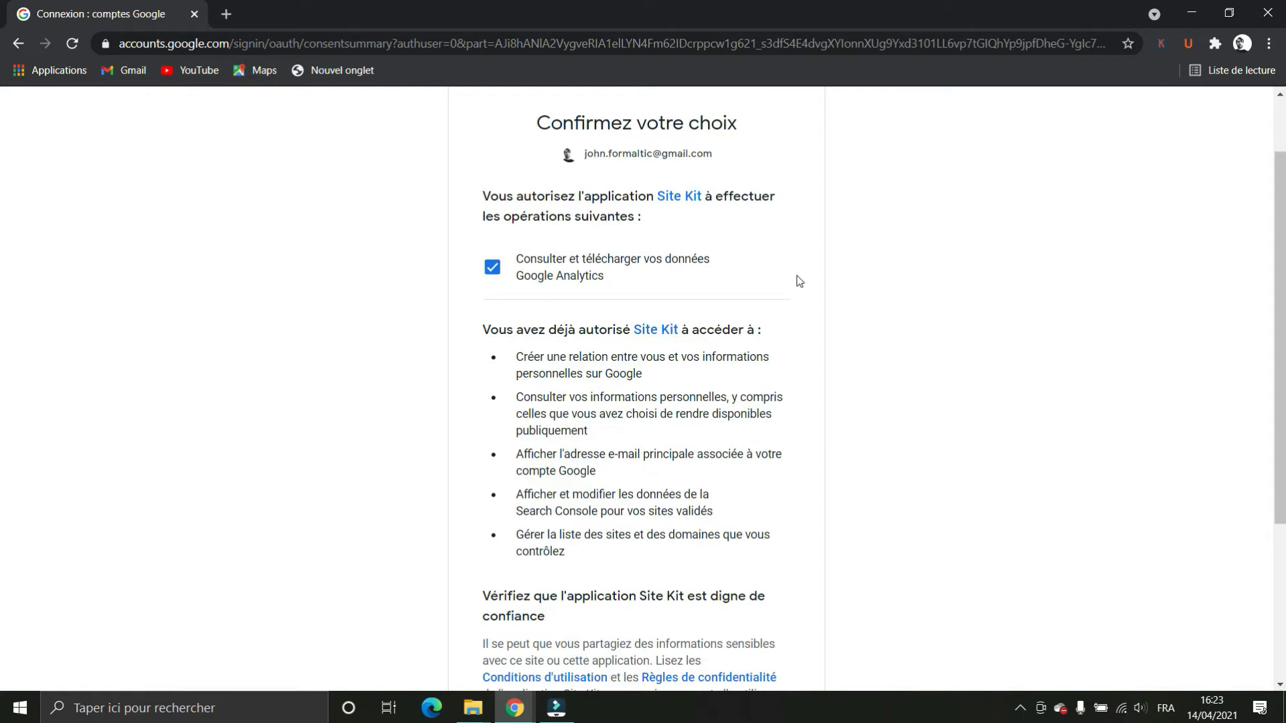
{"action": "scroll", "coordinate": [800, 281], "scroll_direction": "up", "scroll_amount": 1}
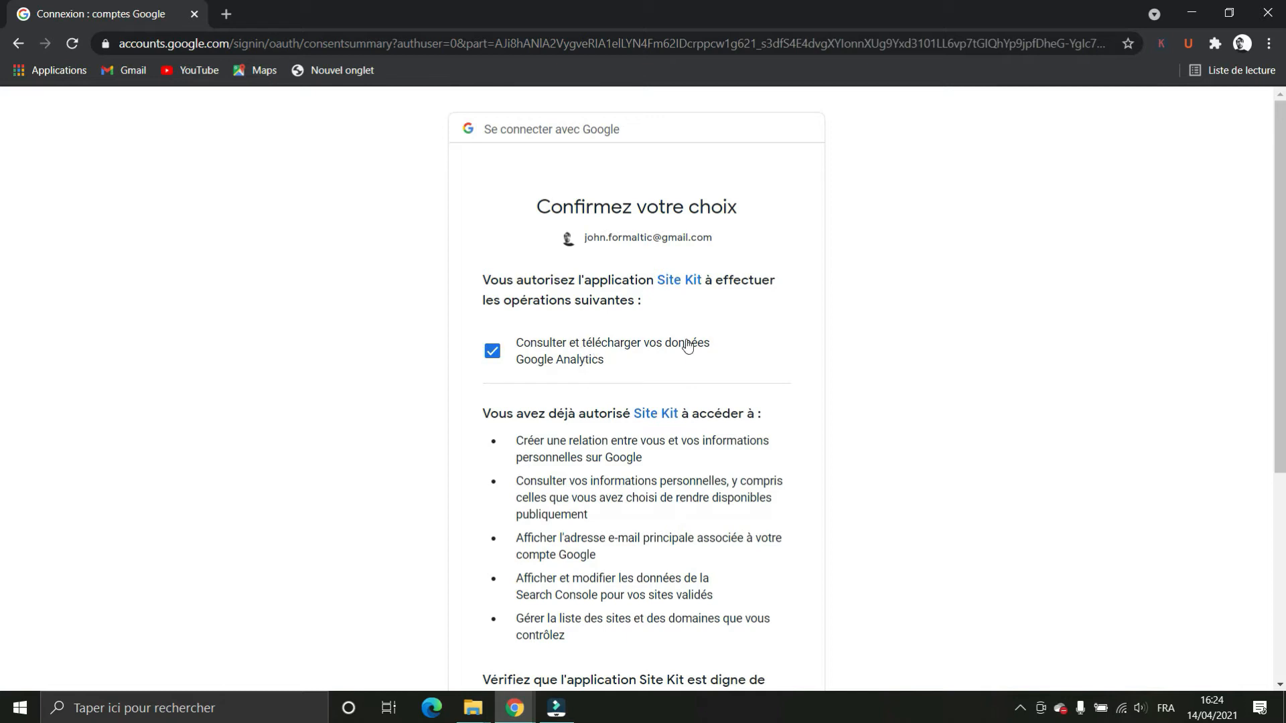
{"action": "scroll", "coordinate": [874, 368], "scroll_direction": "down", "scroll_amount": 2}
{"action": "scroll", "coordinate": [874, 368], "scroll_direction": "down", "scroll_amount": 3}
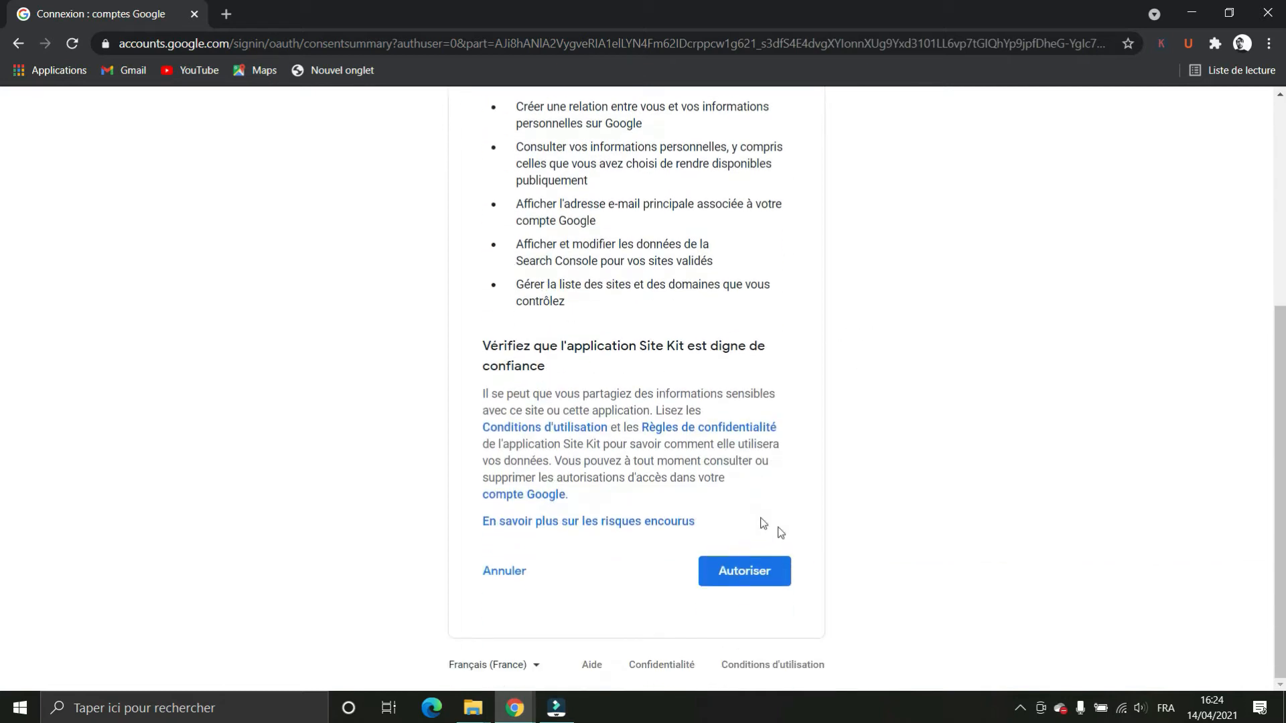
{"action": "left_click", "coordinate": [751, 573]}
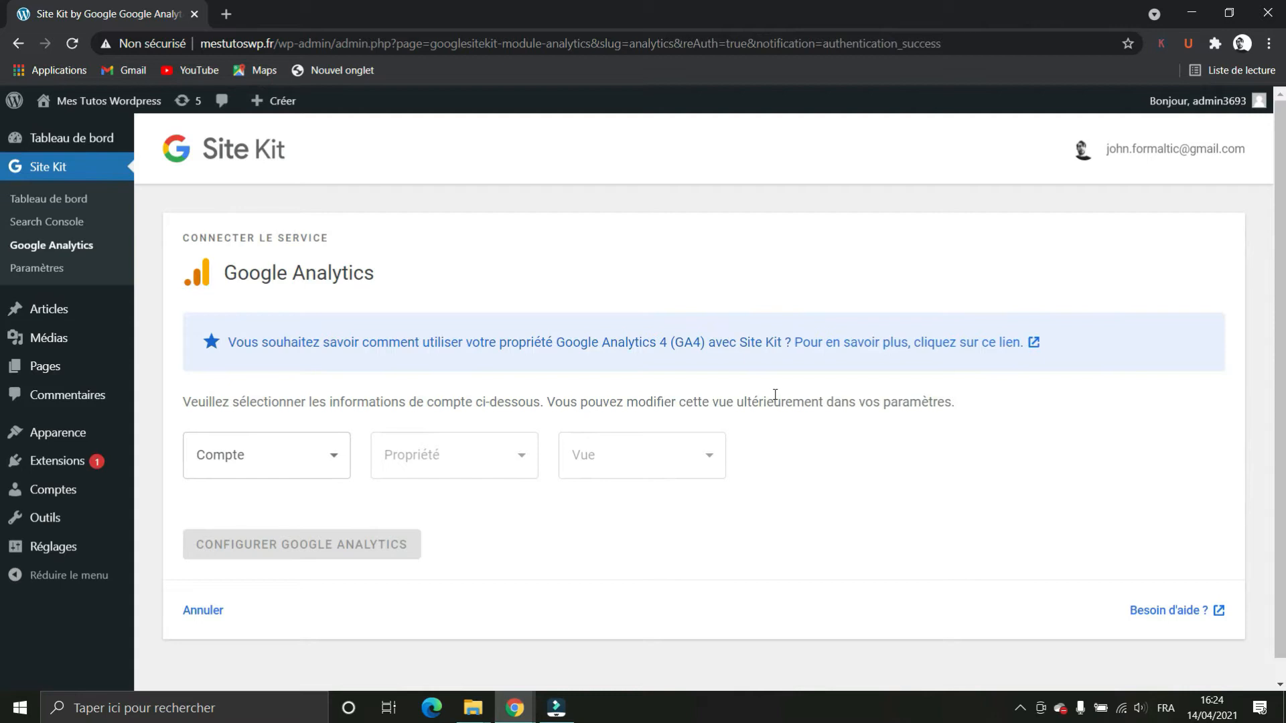
Choose to configure a new account for the Google Analytics connection.
{"action": "scroll", "coordinate": [829, 298], "scroll_direction": "down", "scroll_amount": 1}
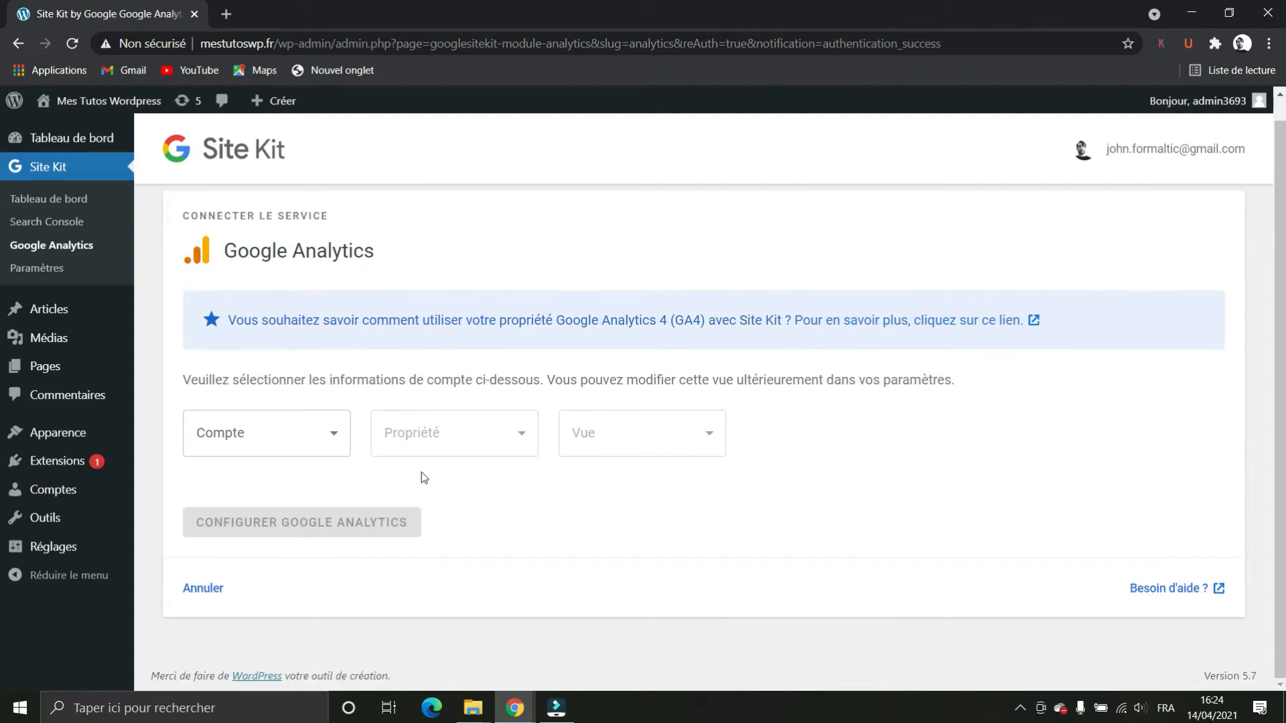
{"action": "left_click", "coordinate": [322, 434]}
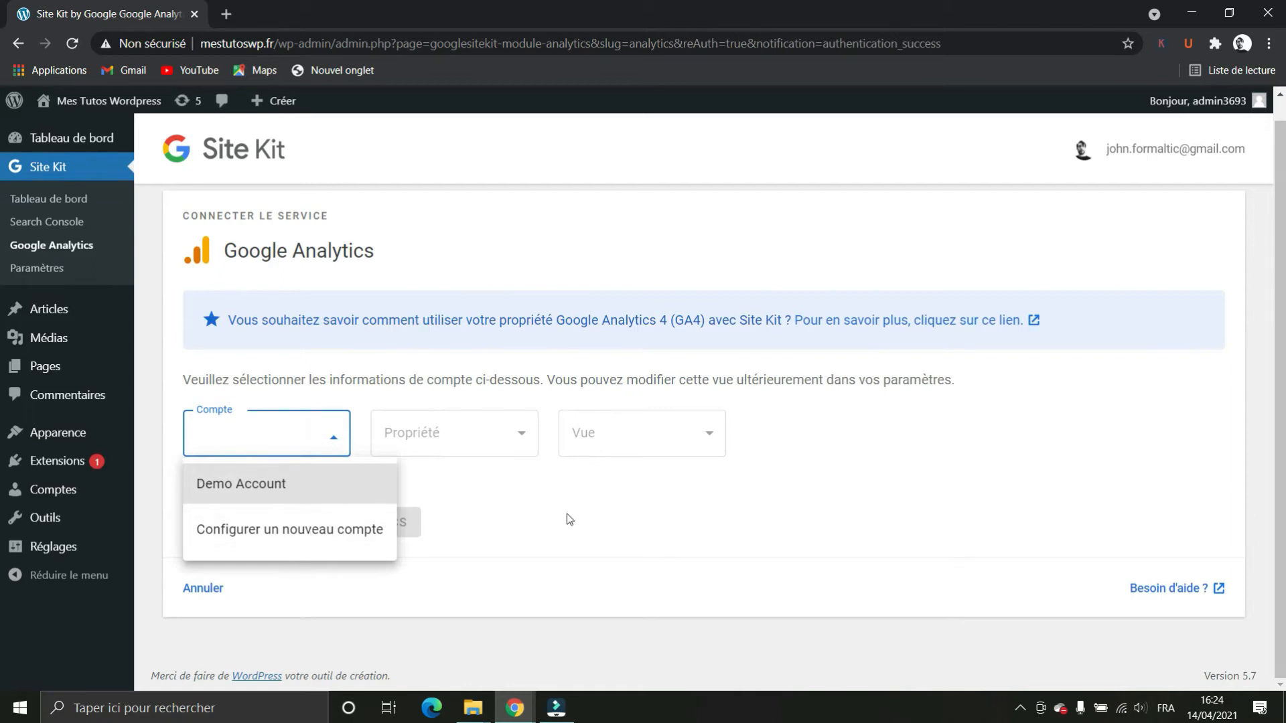
{"action": "left_click", "coordinate": [616, 513]}
{"action": "left_click", "coordinate": [336, 436]}
{"action": "left_click", "coordinate": [244, 533]}
{"action": "left_click", "coordinate": [596, 484]}
{"action": "scroll", "coordinate": [601, 469], "scroll_direction": "down", "scroll_amount": 1}
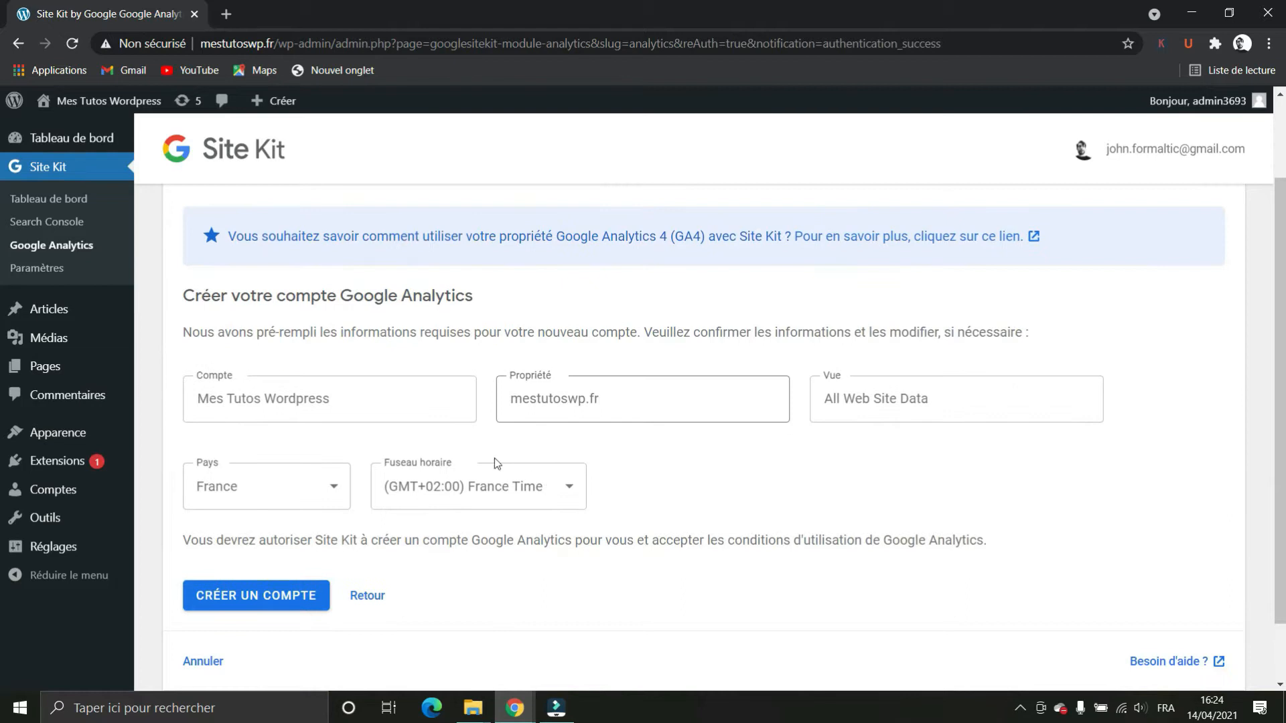
Create the Analytics account with the prefilled Mes Tutos Wordpress account, mestutoswp.fr property, All Web Site Data view, France and (GMT+02:00) France Time.
{"action": "left_click", "coordinate": [977, 398]}
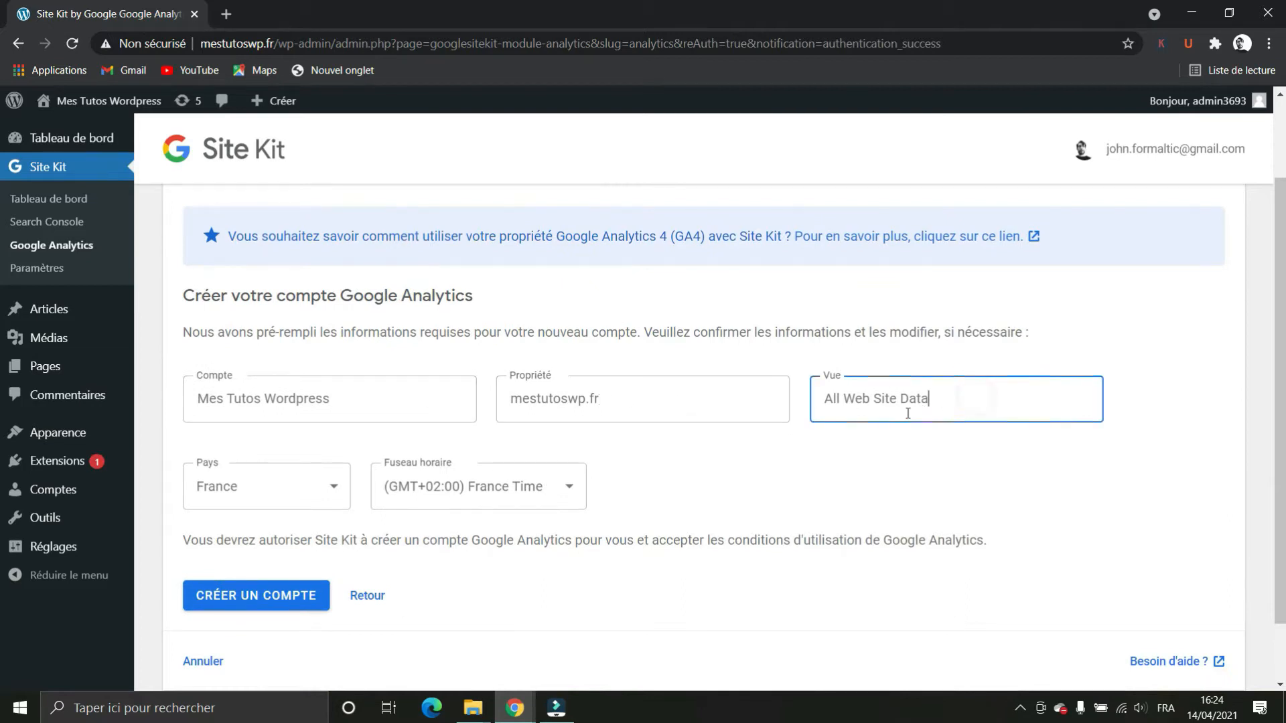
{"action": "triple_click", "coordinate": [911, 404]}
{"action": "left_click", "coordinate": [841, 467]}
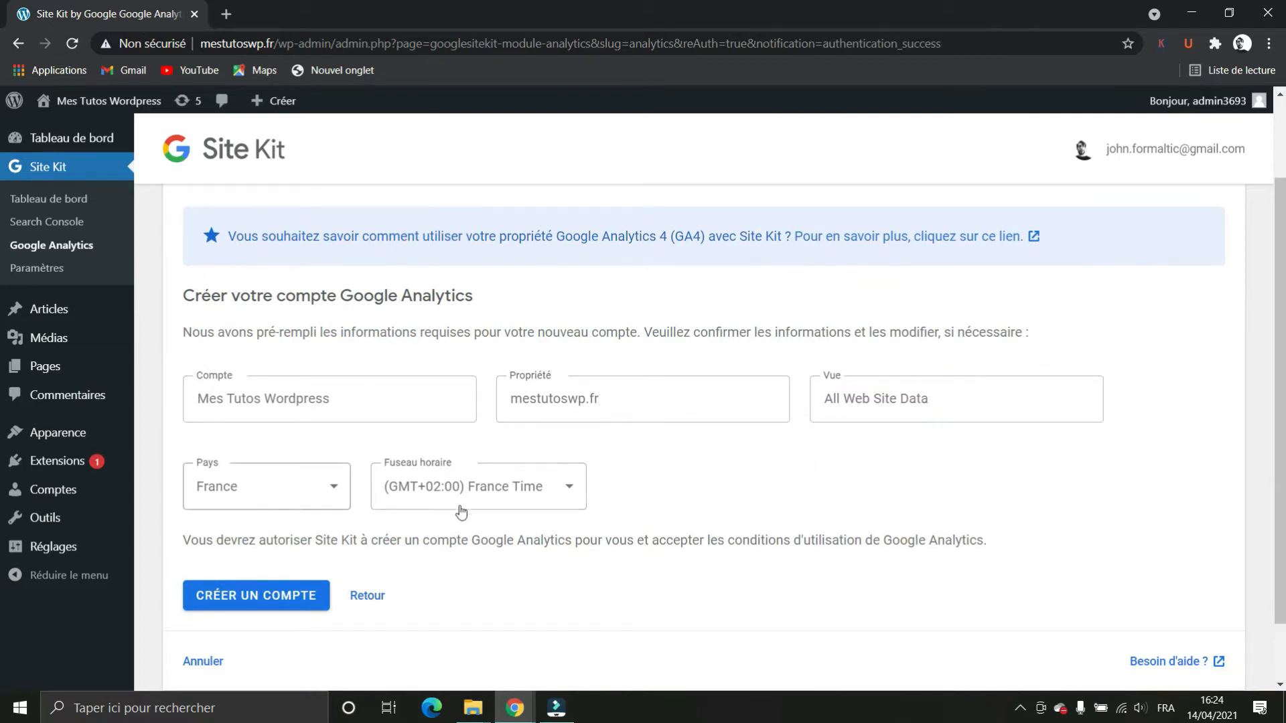
{"action": "scroll", "coordinate": [581, 545], "scroll_direction": "down", "scroll_amount": 1}
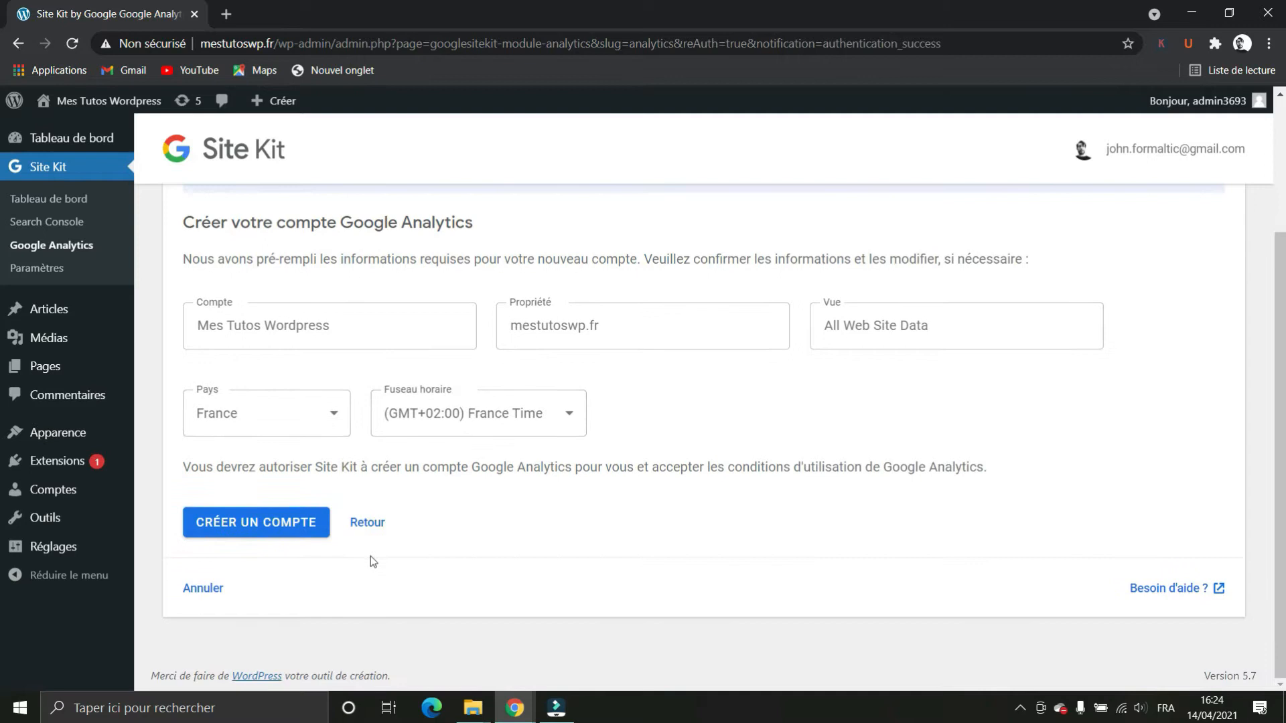
{"action": "left_click", "coordinate": [280, 524]}
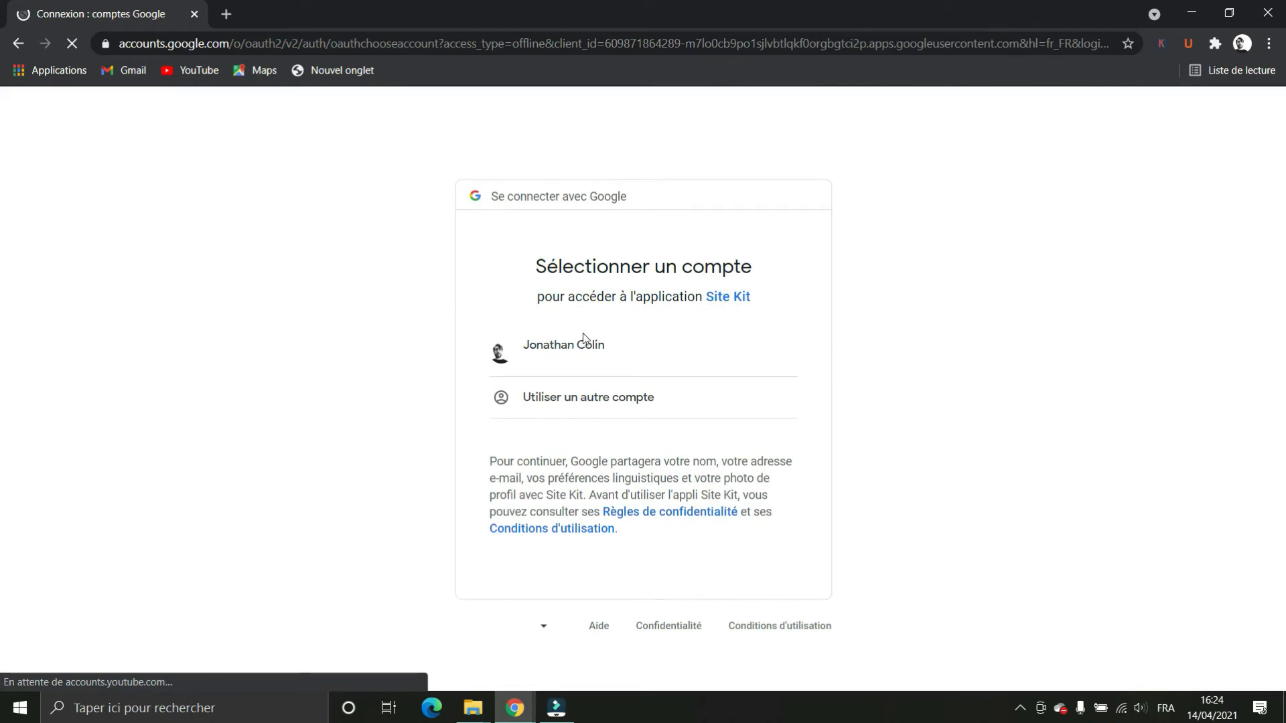
Select the listed Google account and authorize Site Kit to create a Google Analytics account with its default property and view.
{"action": "left_click", "coordinate": [582, 359]}
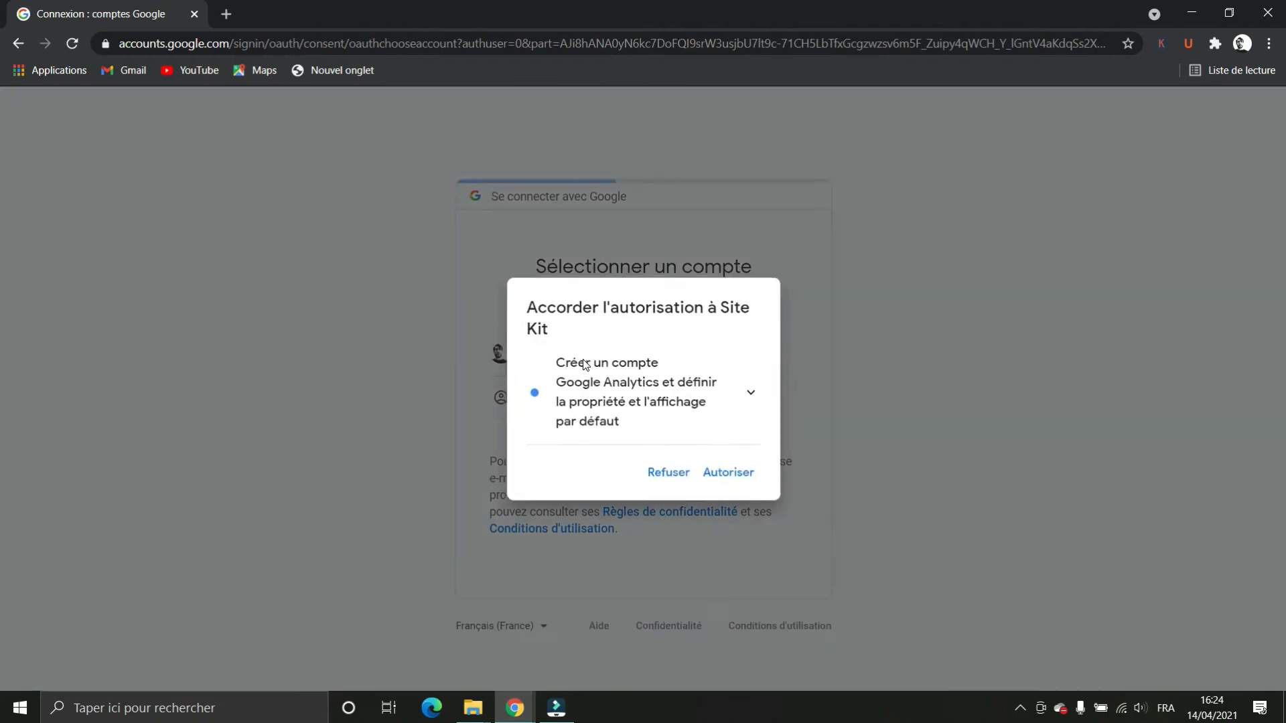
{"action": "left_click", "coordinate": [729, 477]}
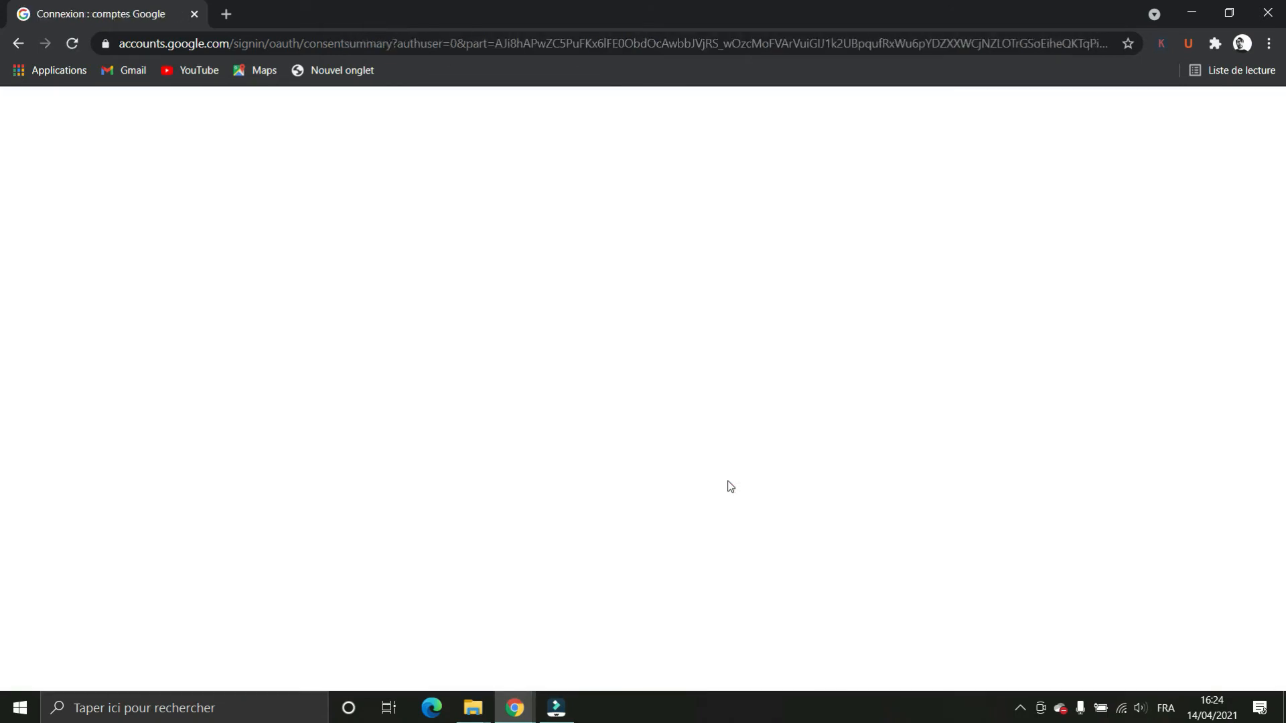
{"action": "scroll", "coordinate": [728, 453], "scroll_direction": "down", "scroll_amount": 5}
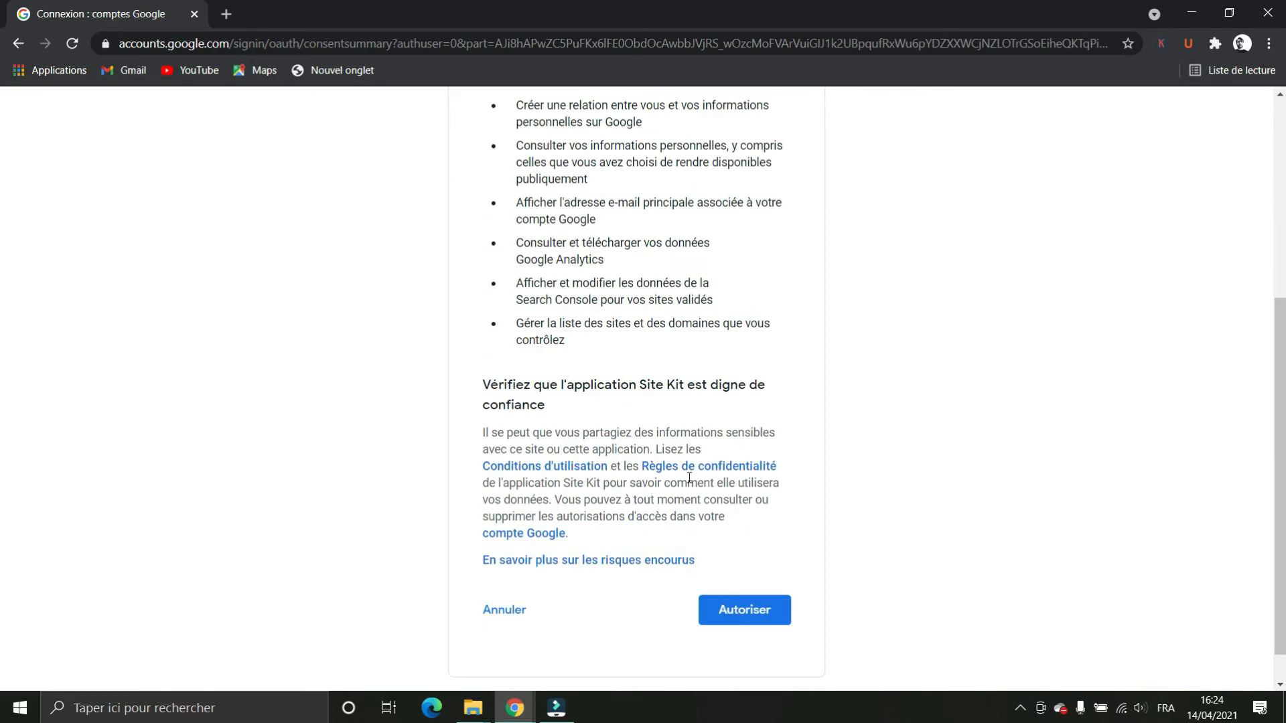
{"action": "left_click", "coordinate": [750, 603]}
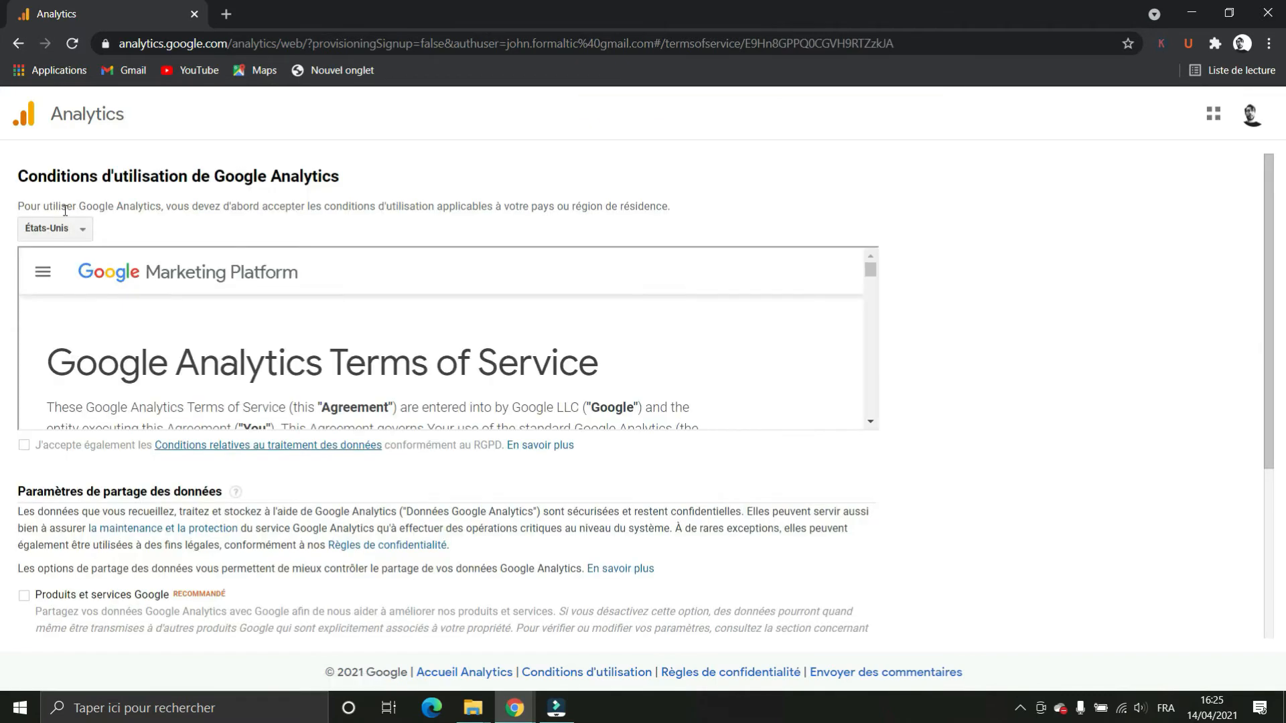
Accept the GDPR data processing terms and the Google Analytics terms of service, and return to the Site Kit dashboard.
{"action": "scroll", "coordinate": [603, 335], "scroll_direction": "down", "scroll_amount": 5}
{"action": "left_click", "coordinate": [24, 445]}
{"action": "scroll", "coordinate": [238, 372], "scroll_direction": "down", "scroll_amount": 5}
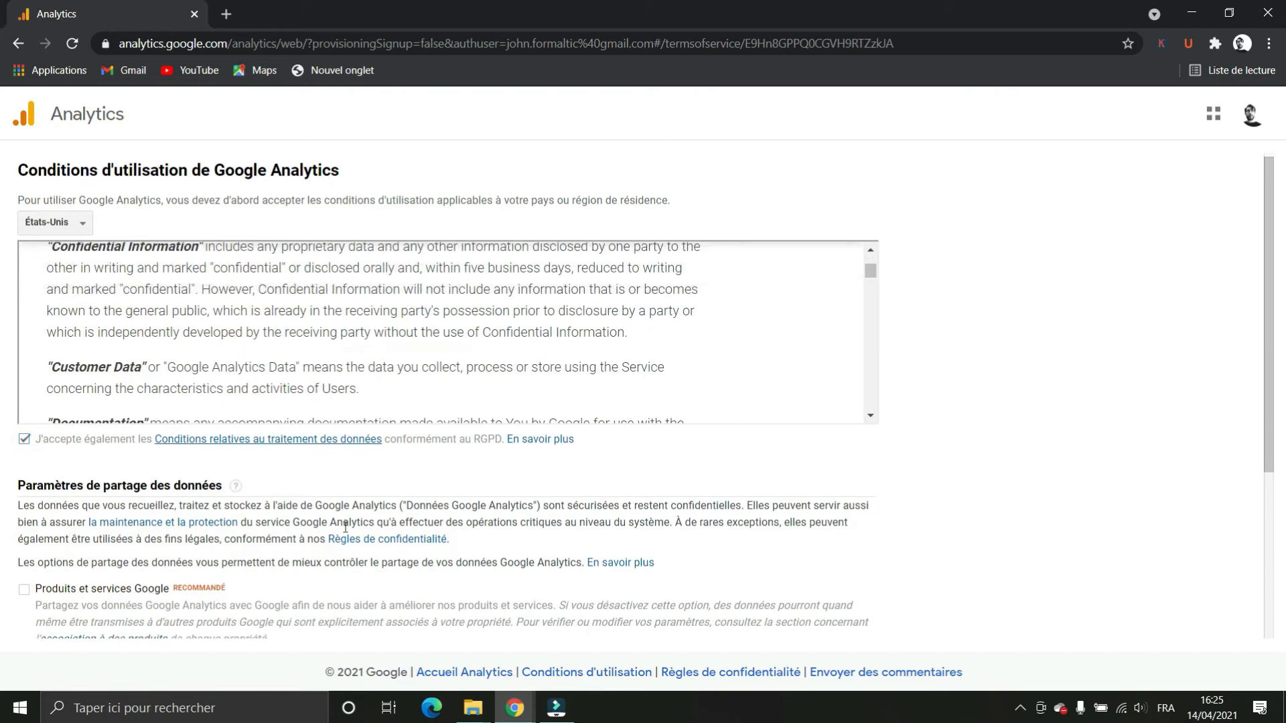
{"action": "scroll", "coordinate": [345, 528], "scroll_direction": "down", "scroll_amount": 3}
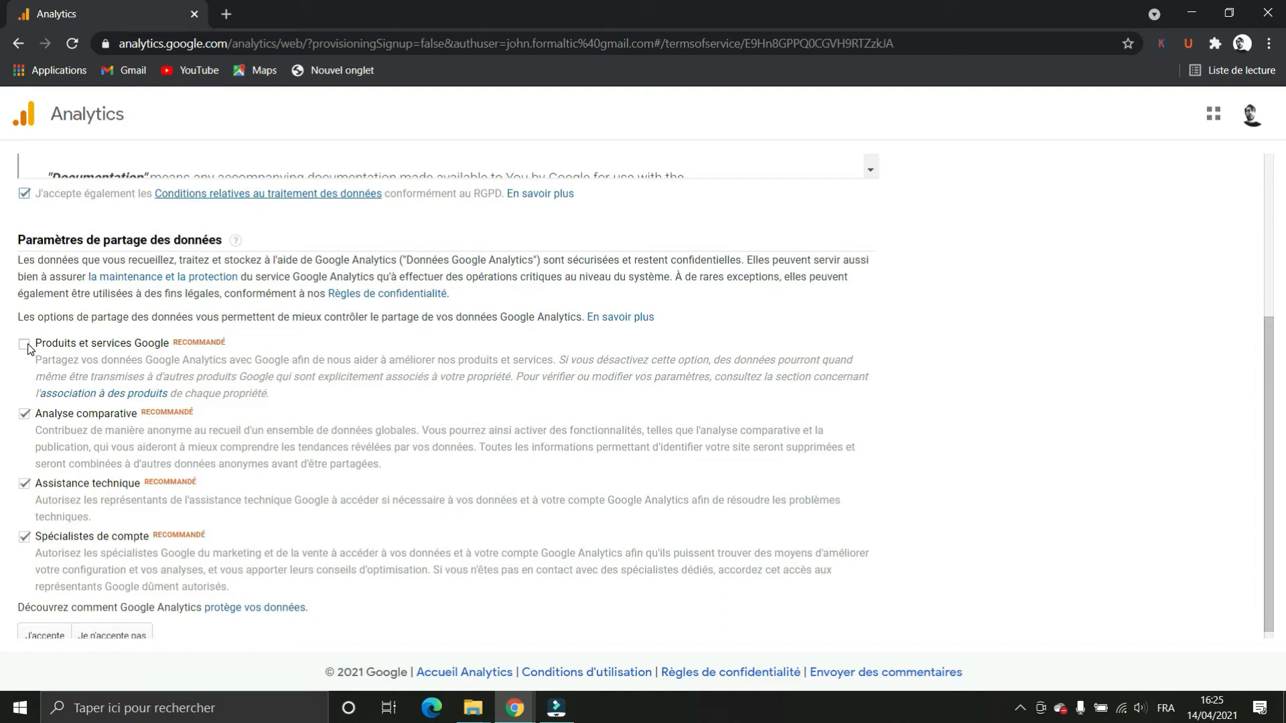
{"action": "scroll", "coordinate": [240, 357], "scroll_direction": "down", "scroll_amount": 1}
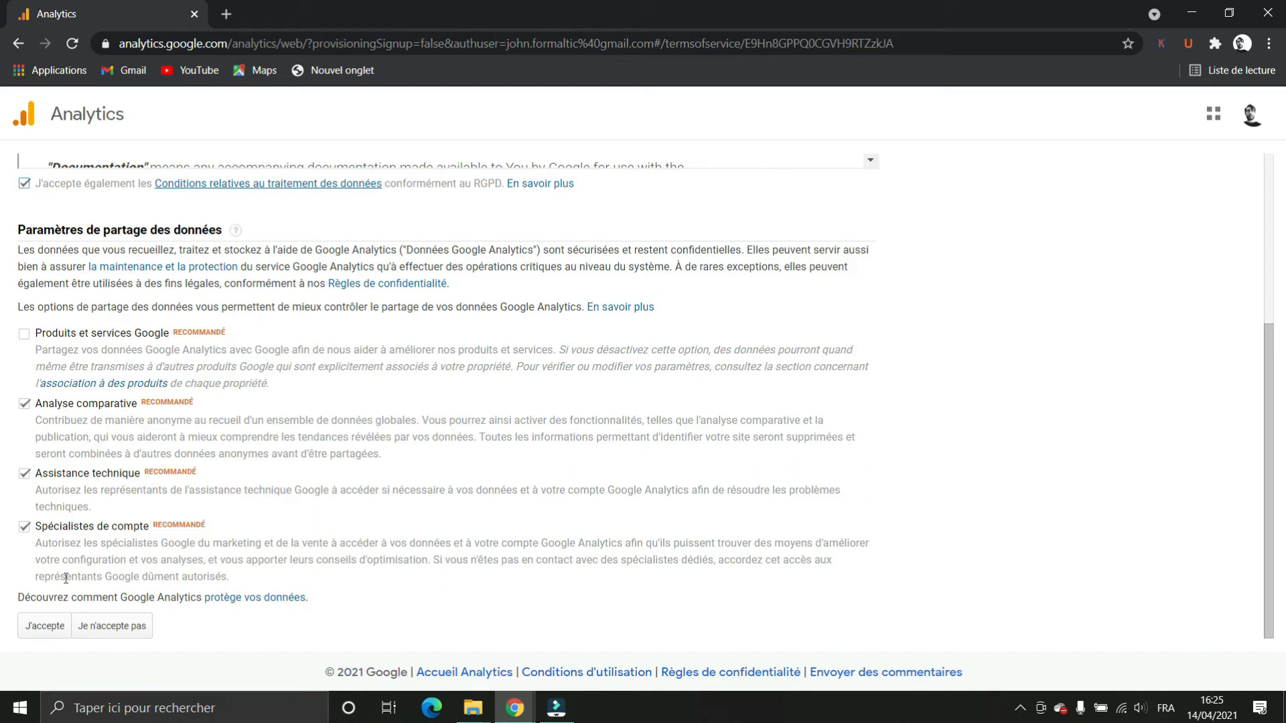
{"action": "left_click", "coordinate": [47, 627]}
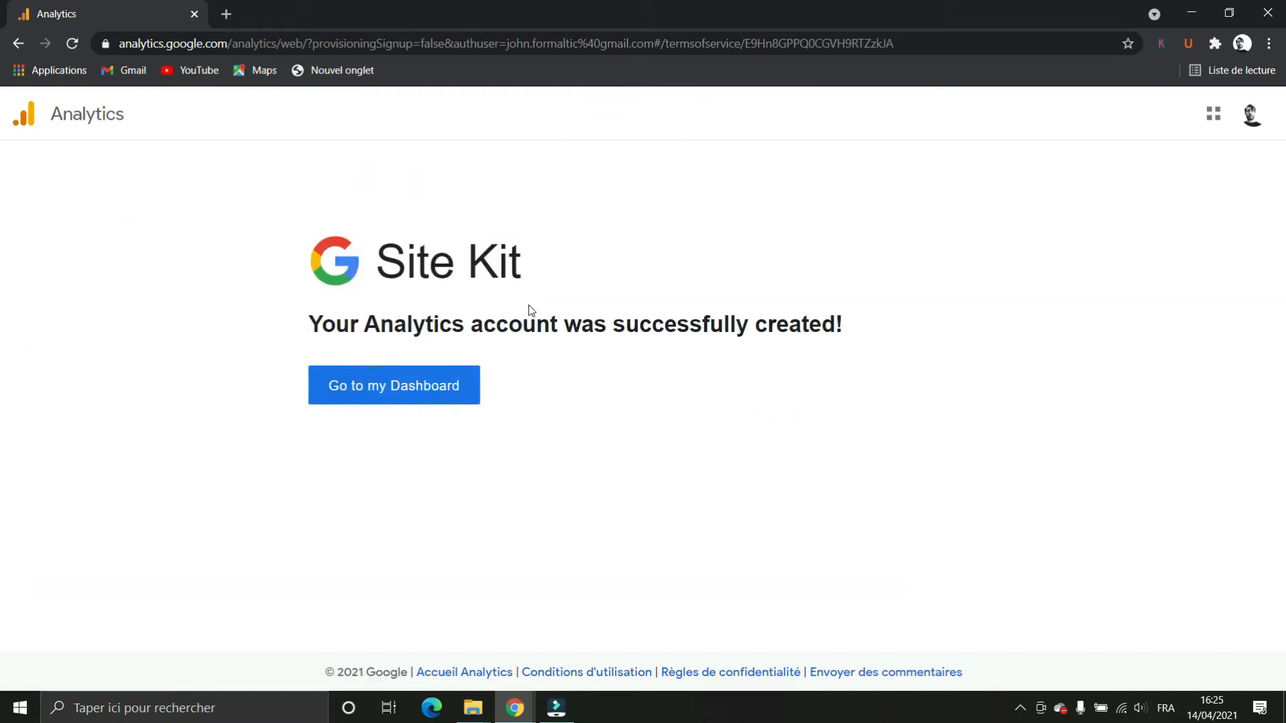
{"action": "left_click", "coordinate": [393, 395]}
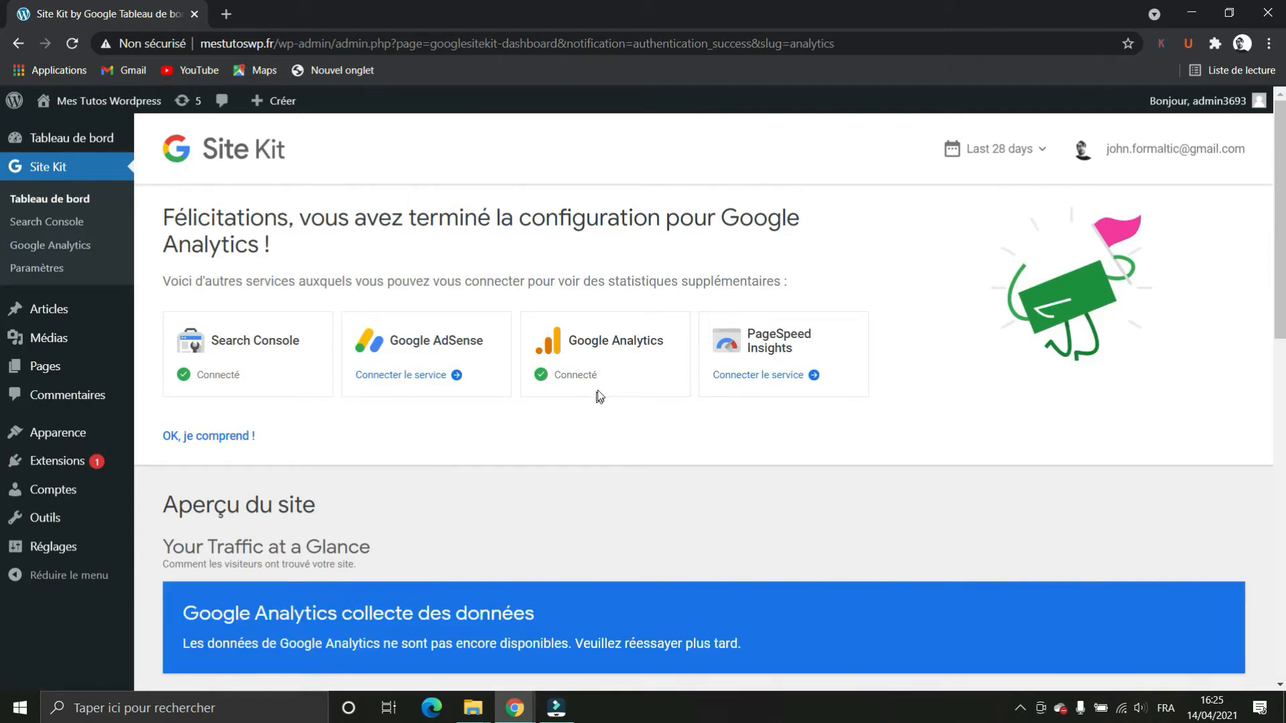
Check the Google Analytics and Search Console pages of Site Kit.
{"action": "left_click", "coordinate": [77, 253]}
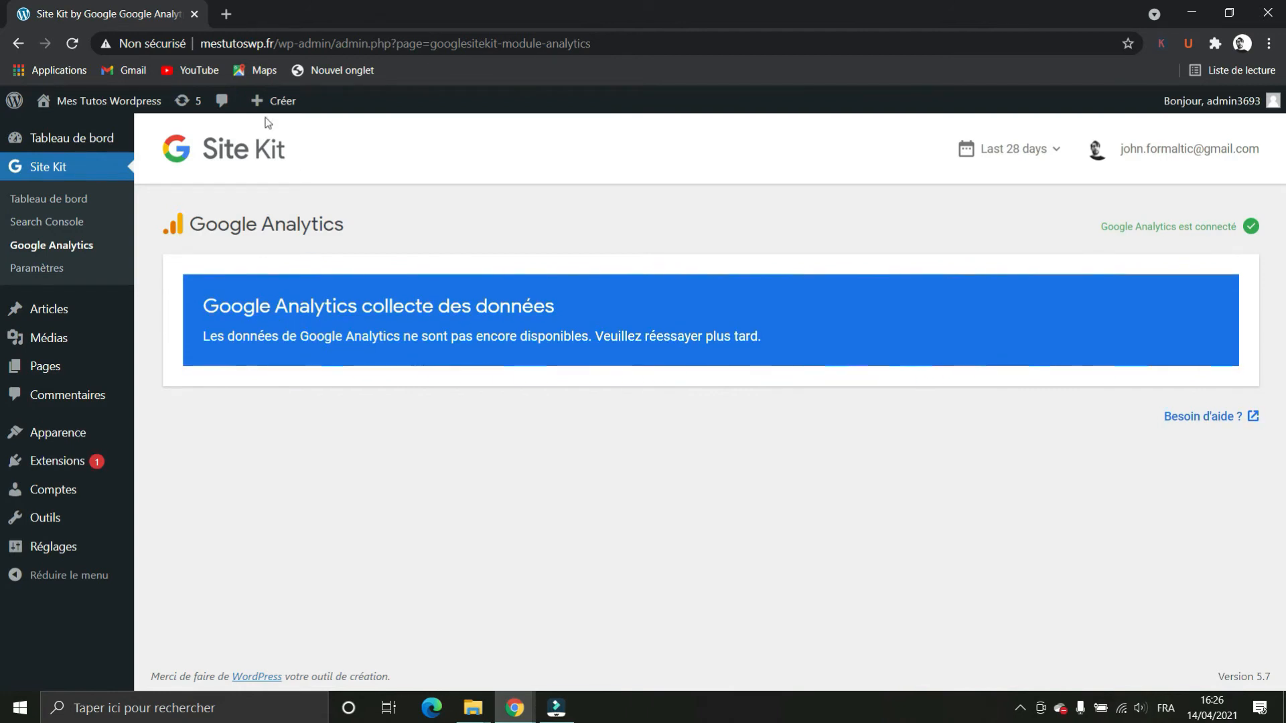
{"action": "left_click", "coordinate": [72, 226]}
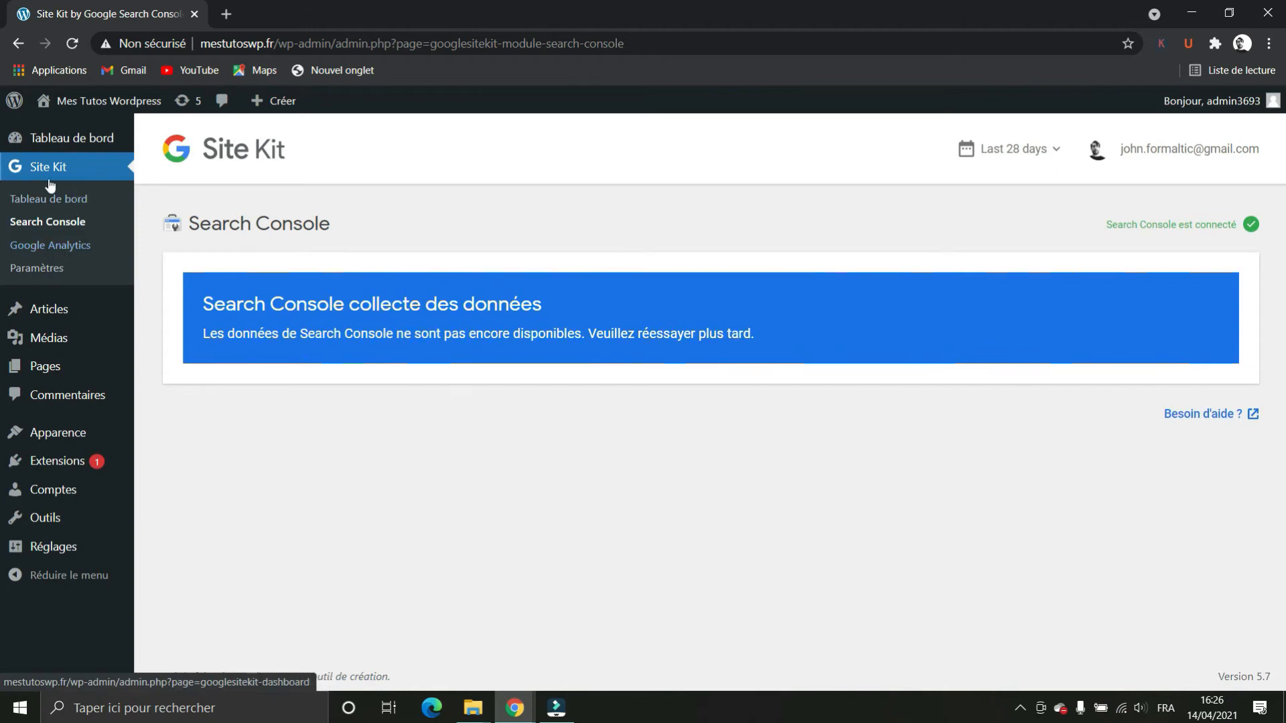
Connect PageSpeed Insights from the additional services in the Site Kit settings.
{"action": "left_click", "coordinate": [40, 267]}
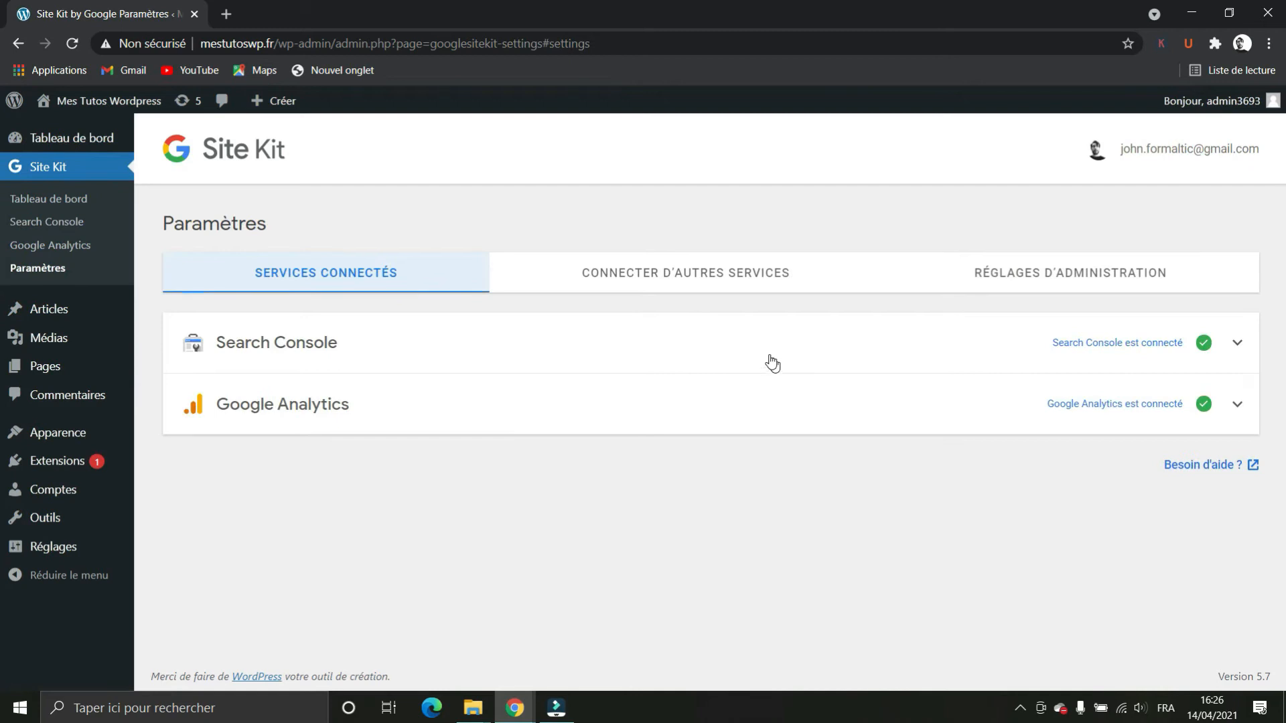
{"action": "left_click", "coordinate": [738, 280]}
{"action": "scroll", "coordinate": [679, 328], "scroll_direction": "down", "scroll_amount": 3}
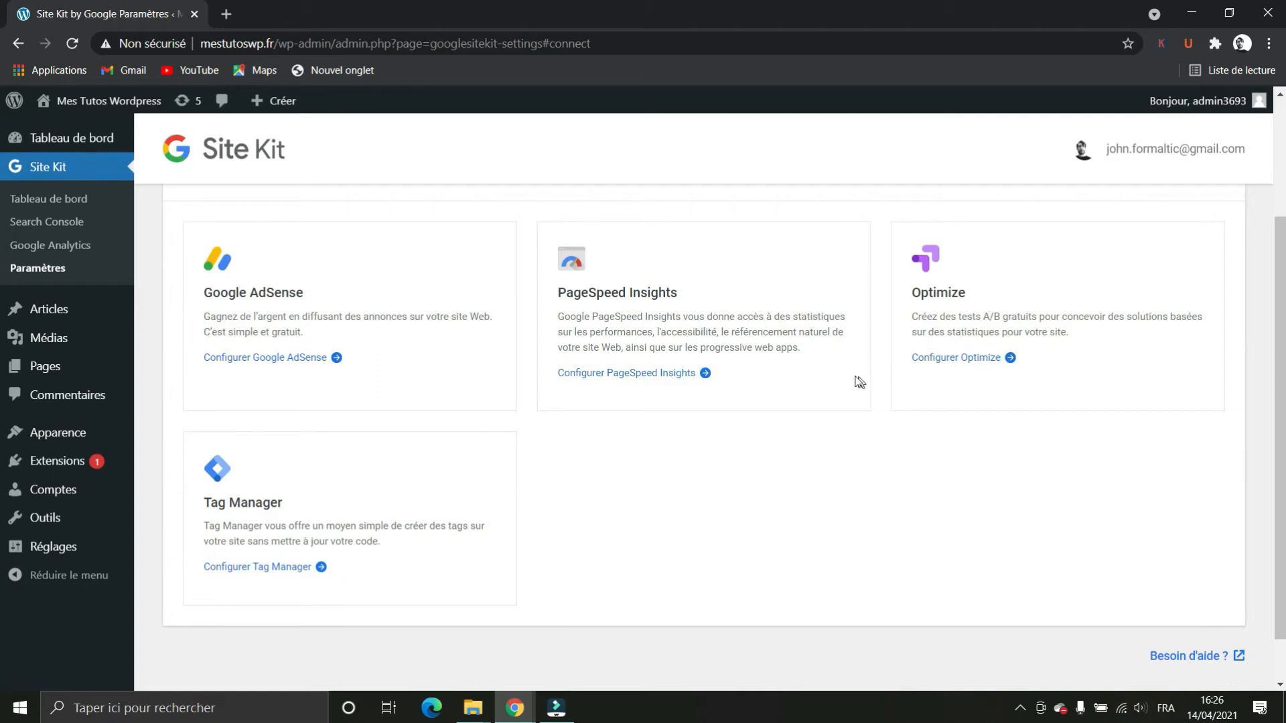
{"action": "left_click", "coordinate": [633, 376]}
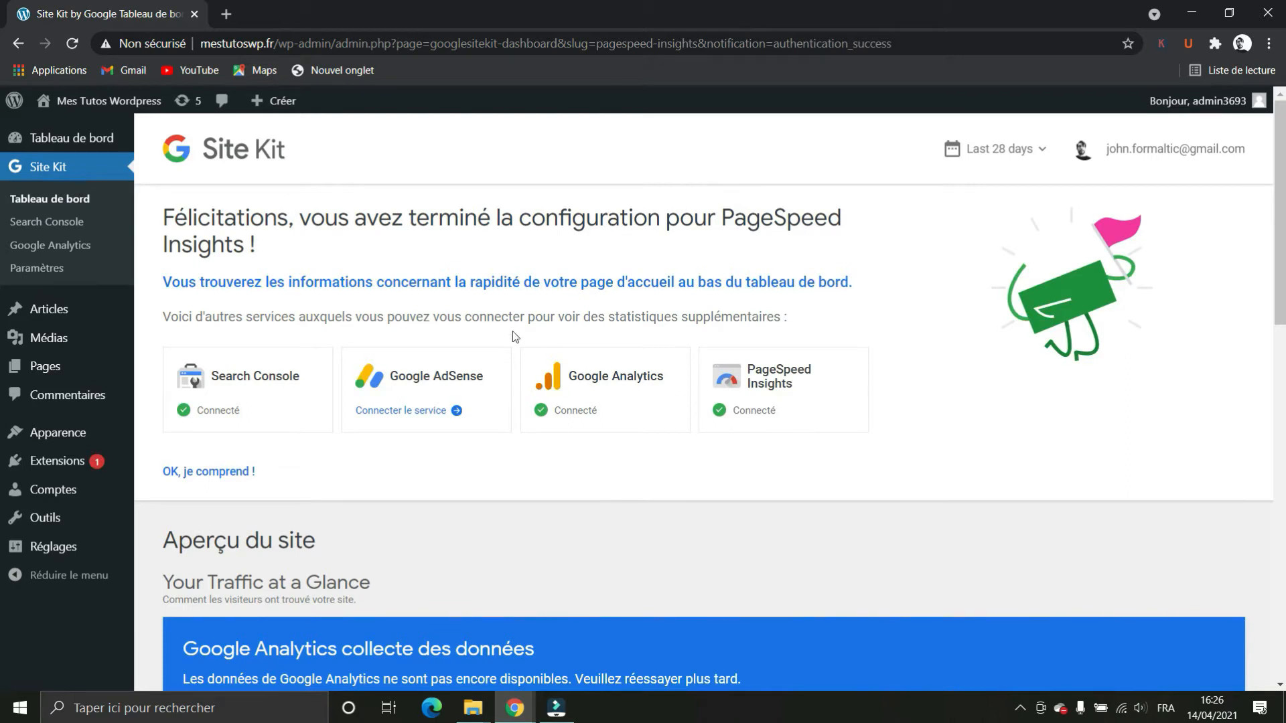
Look through the Site Kit dashboard from the connected services down to the page speed section.
{"action": "scroll", "coordinate": [460, 386], "scroll_direction": "down", "scroll_amount": 3}
{"action": "scroll", "coordinate": [603, 402], "scroll_direction": "up", "scroll_amount": 3}
{"action": "scroll", "coordinate": [750, 440], "scroll_direction": "down", "scroll_amount": 6}
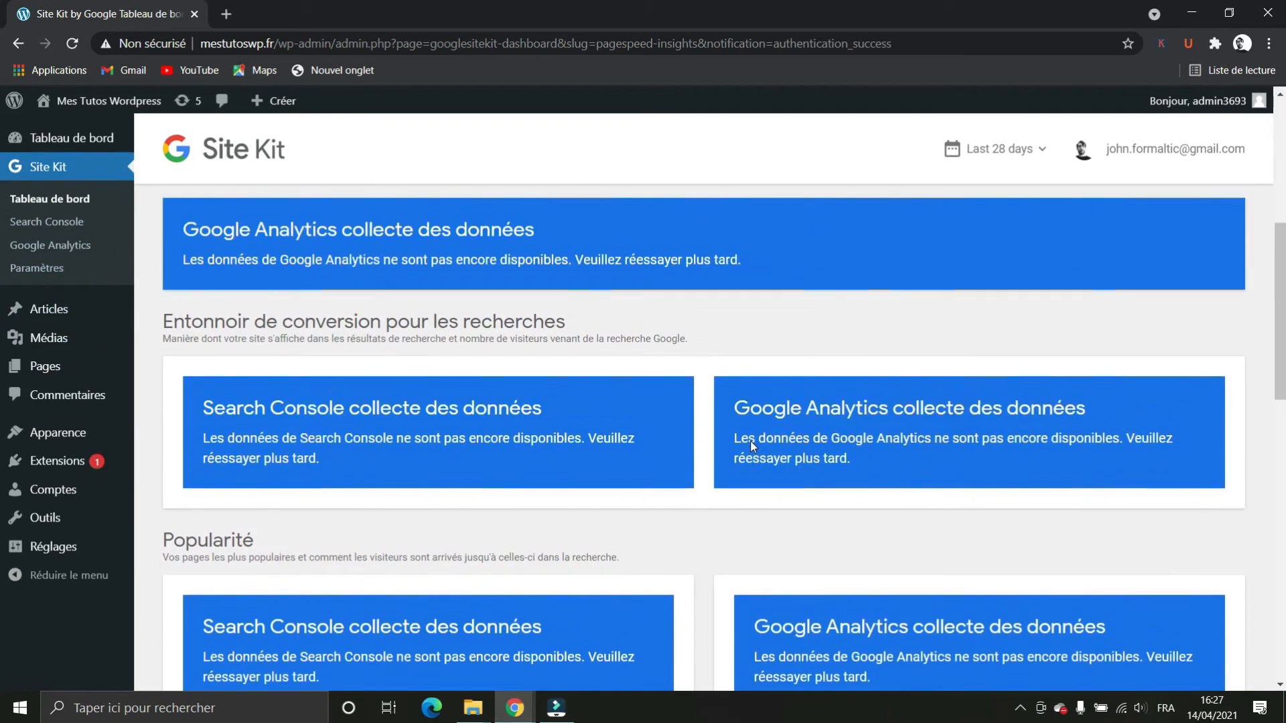
{"action": "scroll", "coordinate": [750, 441], "scroll_direction": "down", "scroll_amount": 9}
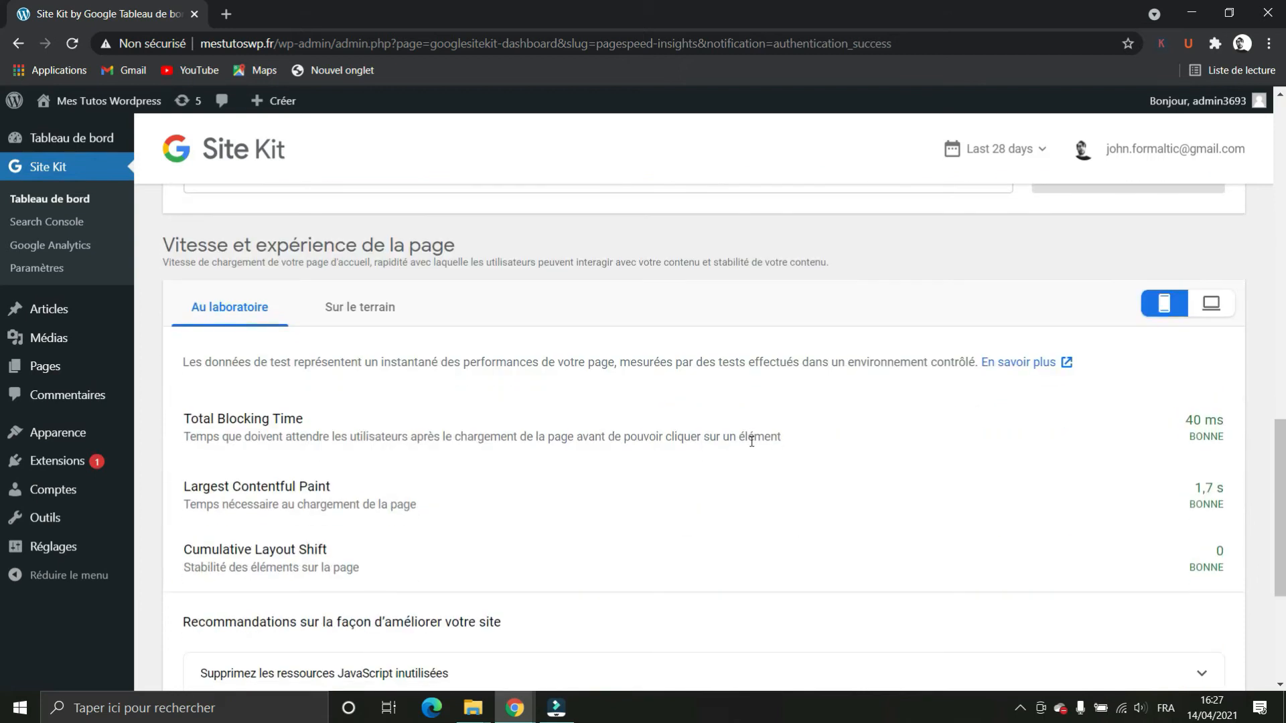
{"action": "scroll", "coordinate": [752, 441], "scroll_direction": "down", "scroll_amount": 2}
{"action": "scroll", "coordinate": [666, 425], "scroll_direction": "up", "scroll_amount": 4}
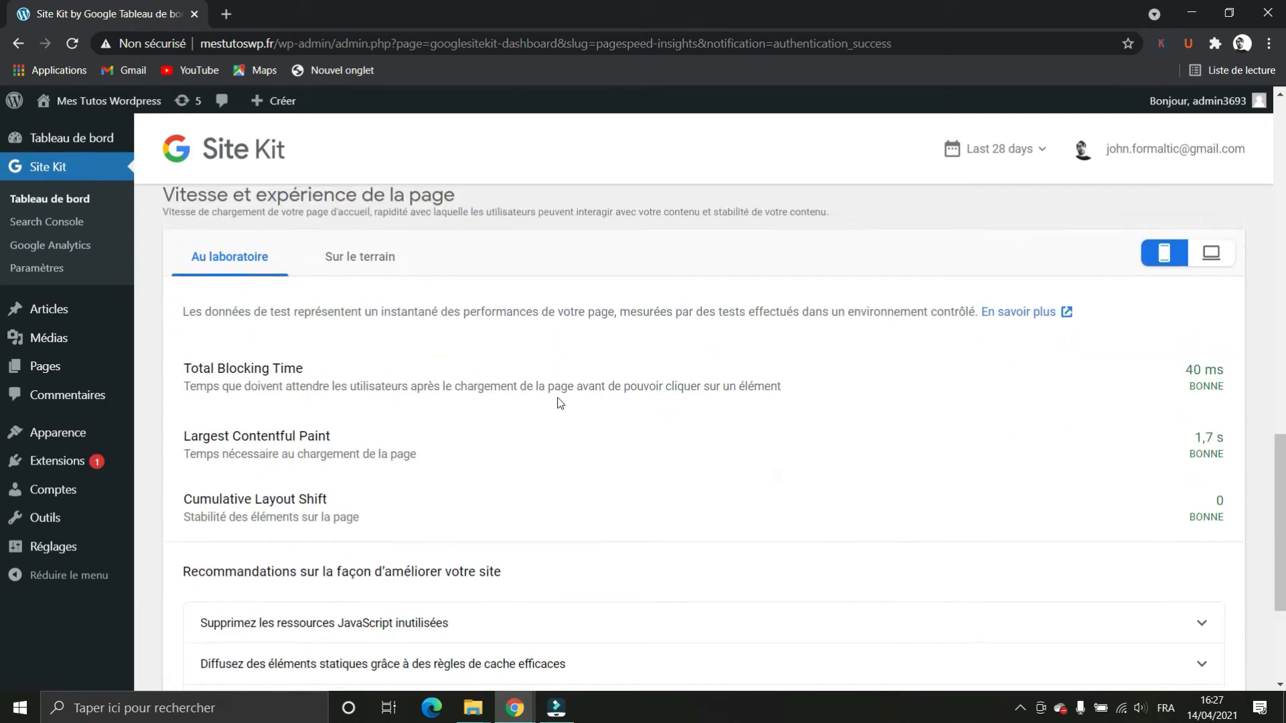
{"action": "scroll", "coordinate": [397, 461], "scroll_direction": "up", "scroll_amount": 10}
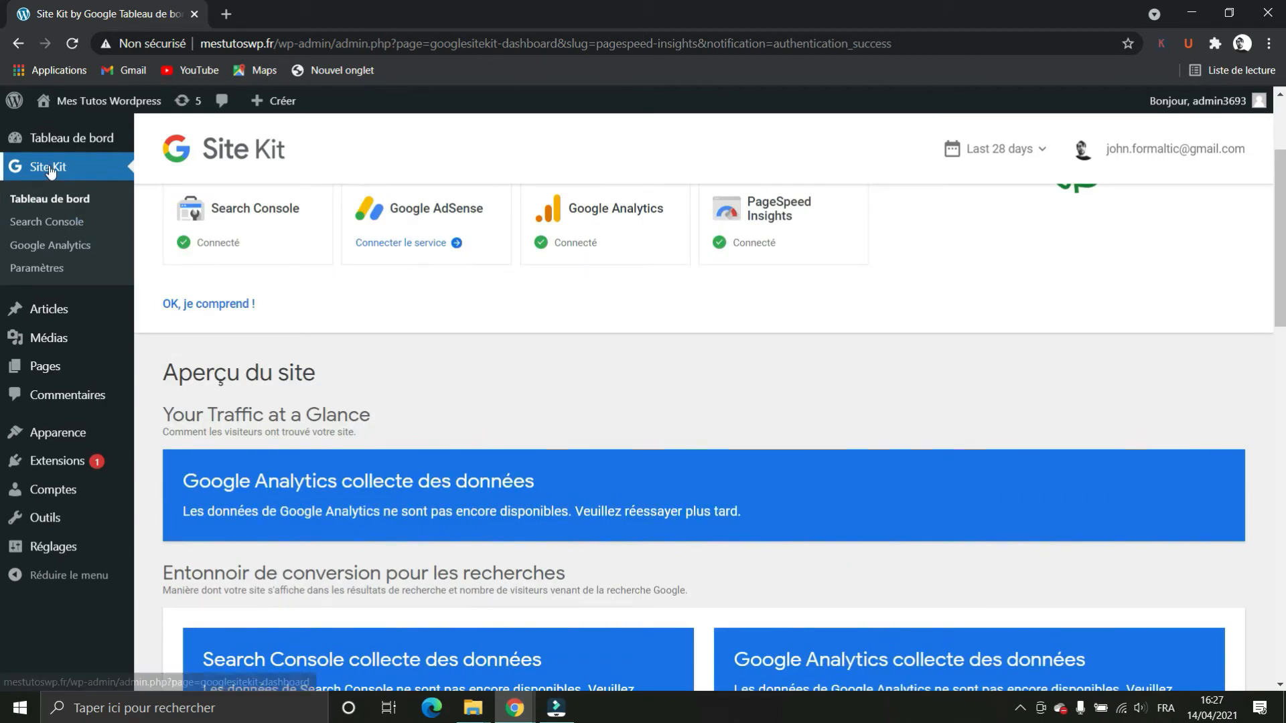
Review the dashboard's traffic overview, search conversion funnel and popularity sections.
{"action": "scroll", "coordinate": [320, 376], "scroll_direction": "down", "scroll_amount": 3}
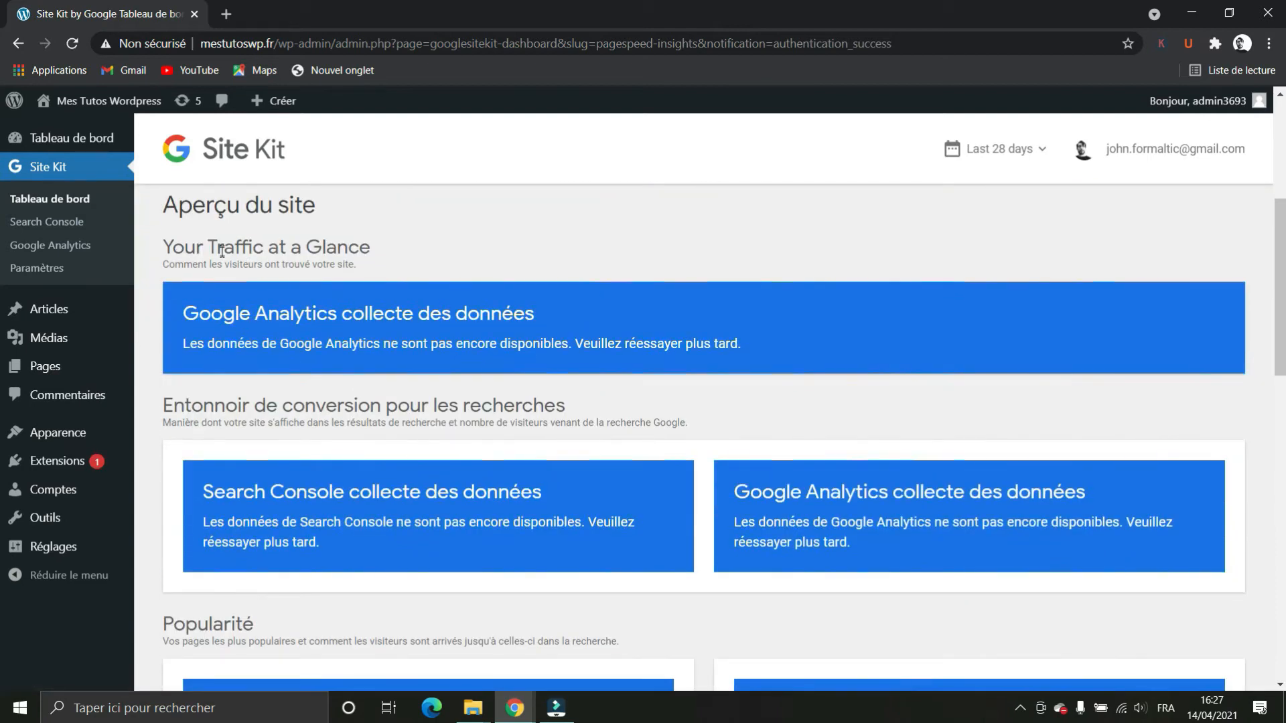
{"action": "left_click_drag", "start_coordinate": [174, 238], "coordinate": [317, 282]}
{"action": "left_click", "coordinate": [319, 283]}
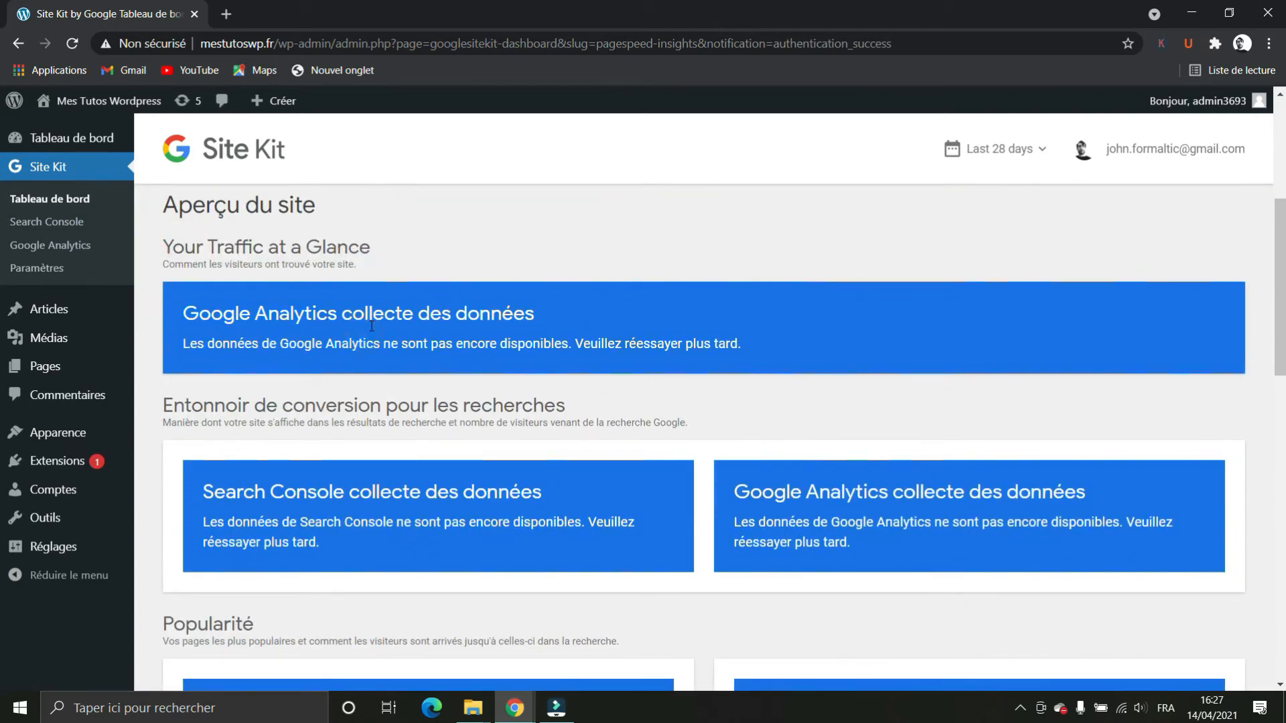
{"action": "scroll", "coordinate": [385, 326], "scroll_direction": "down", "scroll_amount": 3}
{"action": "left_click", "coordinate": [280, 330]}
{"action": "scroll", "coordinate": [266, 336], "scroll_direction": "down", "scroll_amount": 3}
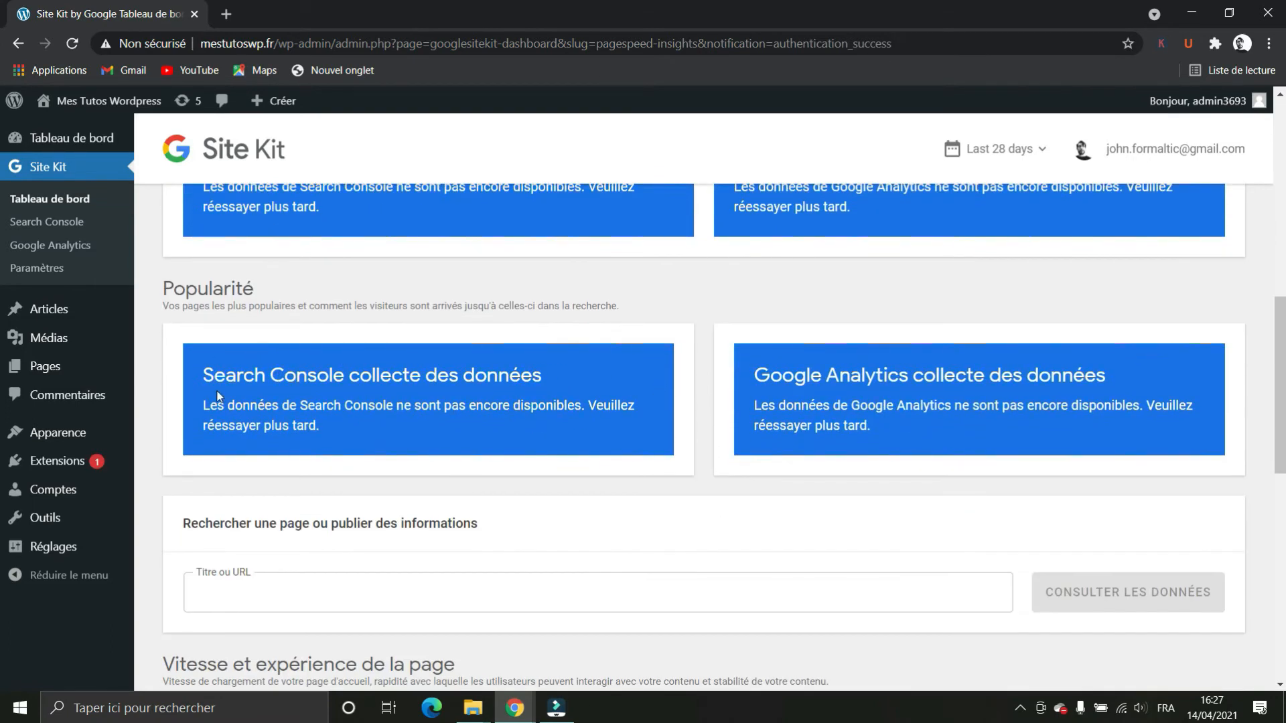
Examine the lab results for Total Blocking Time, Largest Contentful Paint and Cumulative Layout Shift, plus the improvement recommendations.
{"action": "scroll", "coordinate": [891, 400], "scroll_direction": "down", "scroll_amount": 2}
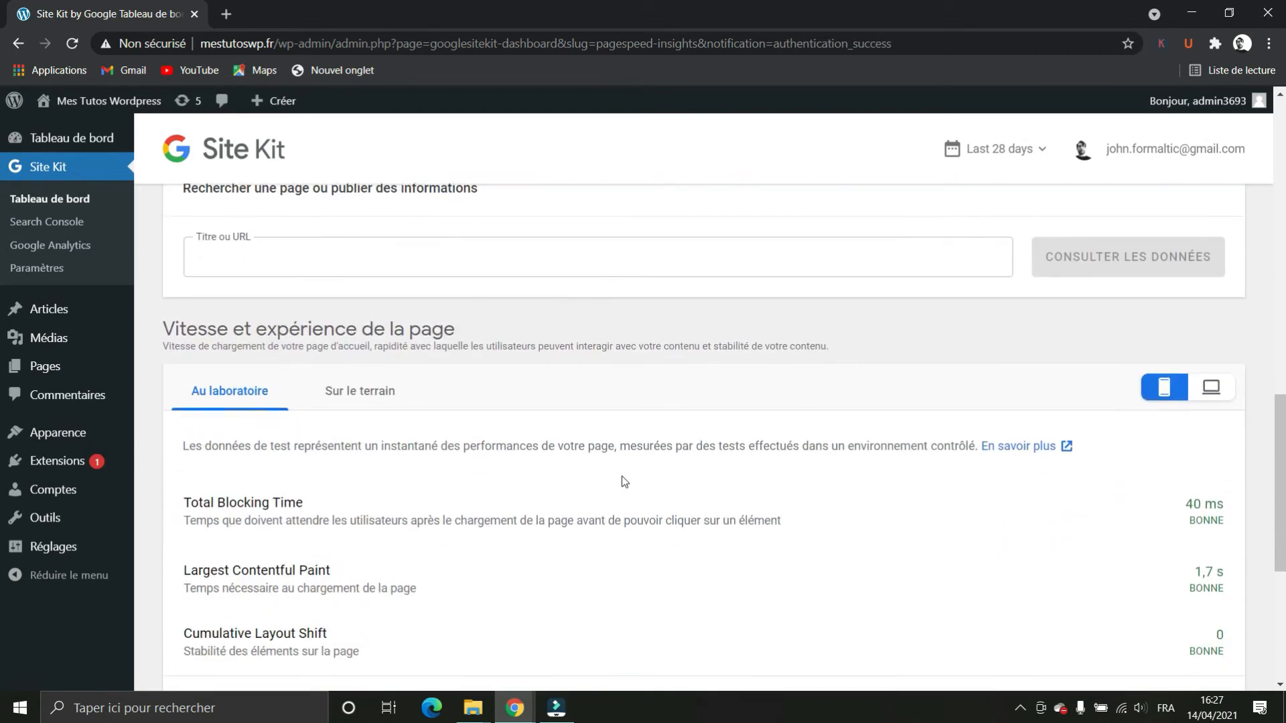
{"action": "scroll", "coordinate": [617, 467], "scroll_direction": "down", "scroll_amount": 1}
{"action": "scroll", "coordinate": [617, 467], "scroll_direction": "down", "scroll_amount": 1}
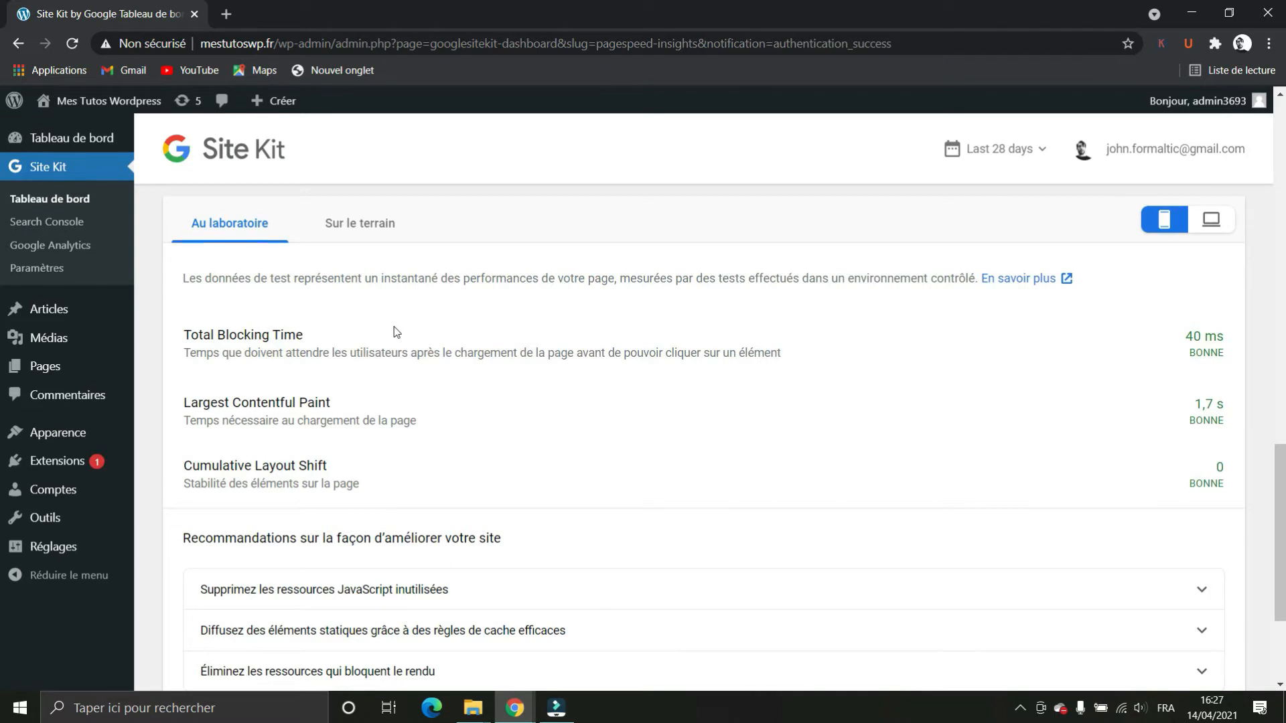
{"action": "left_click_drag", "start_coordinate": [1204, 337], "coordinate": [1129, 342]}
{"action": "left_click", "coordinate": [1066, 391]}
{"action": "scroll", "coordinate": [1066, 393], "scroll_direction": "down", "scroll_amount": 1}
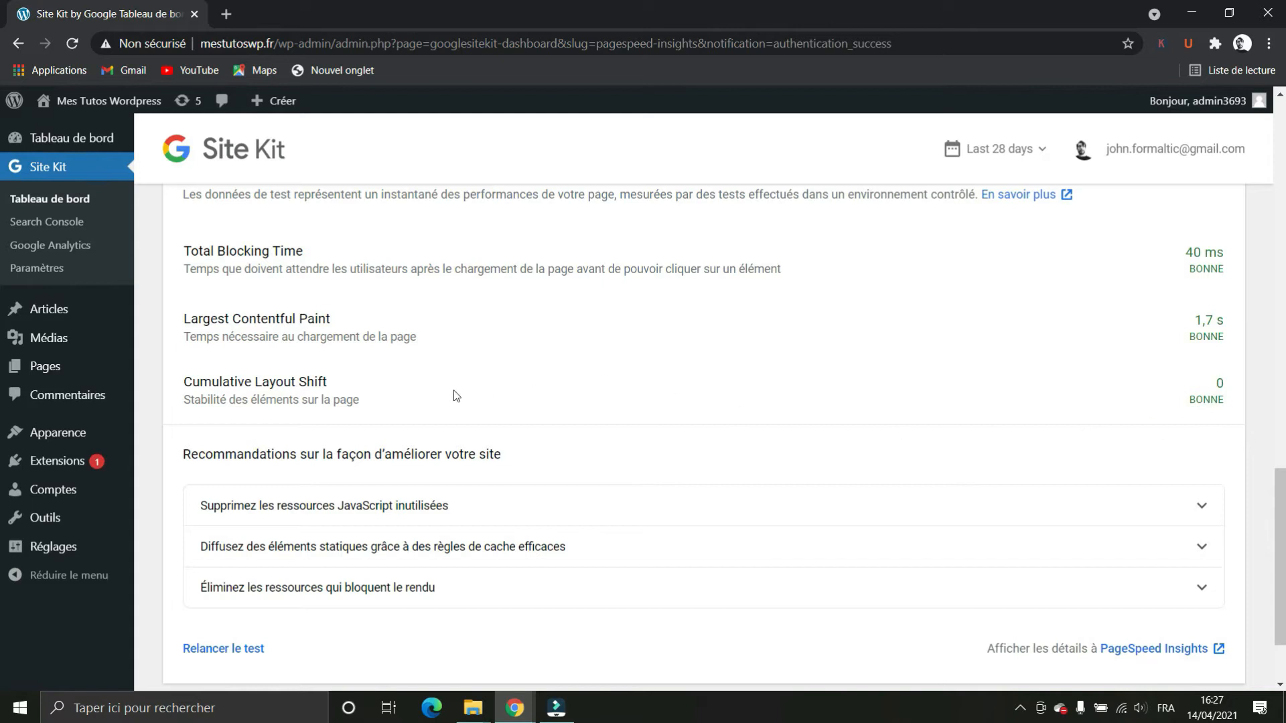
{"action": "scroll", "coordinate": [412, 370], "scroll_direction": "up", "scroll_amount": 1}
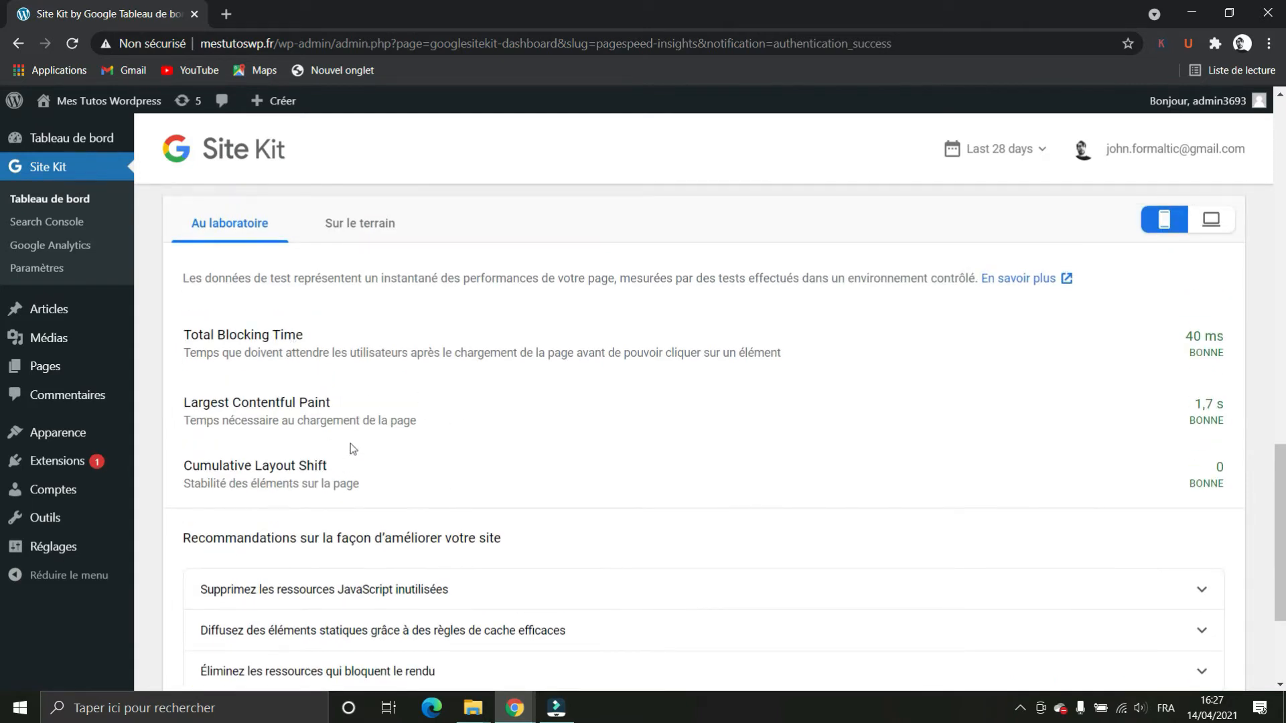
{"action": "scroll", "coordinate": [510, 435], "scroll_direction": "down", "scroll_amount": 1}
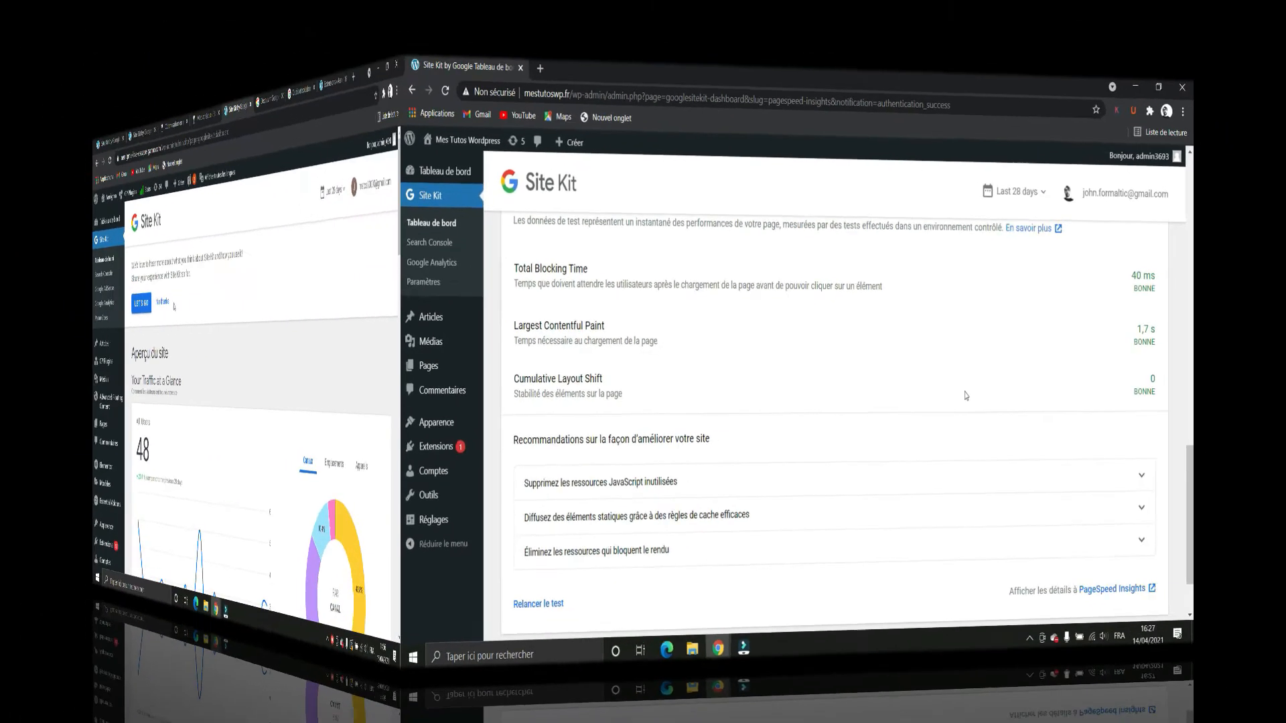
Examine the total users and the 28-day traffic curve on the Aenigma site's Site Kit dashboard.
{"action": "scroll", "coordinate": [330, 320], "scroll_direction": "down", "scroll_amount": 2}
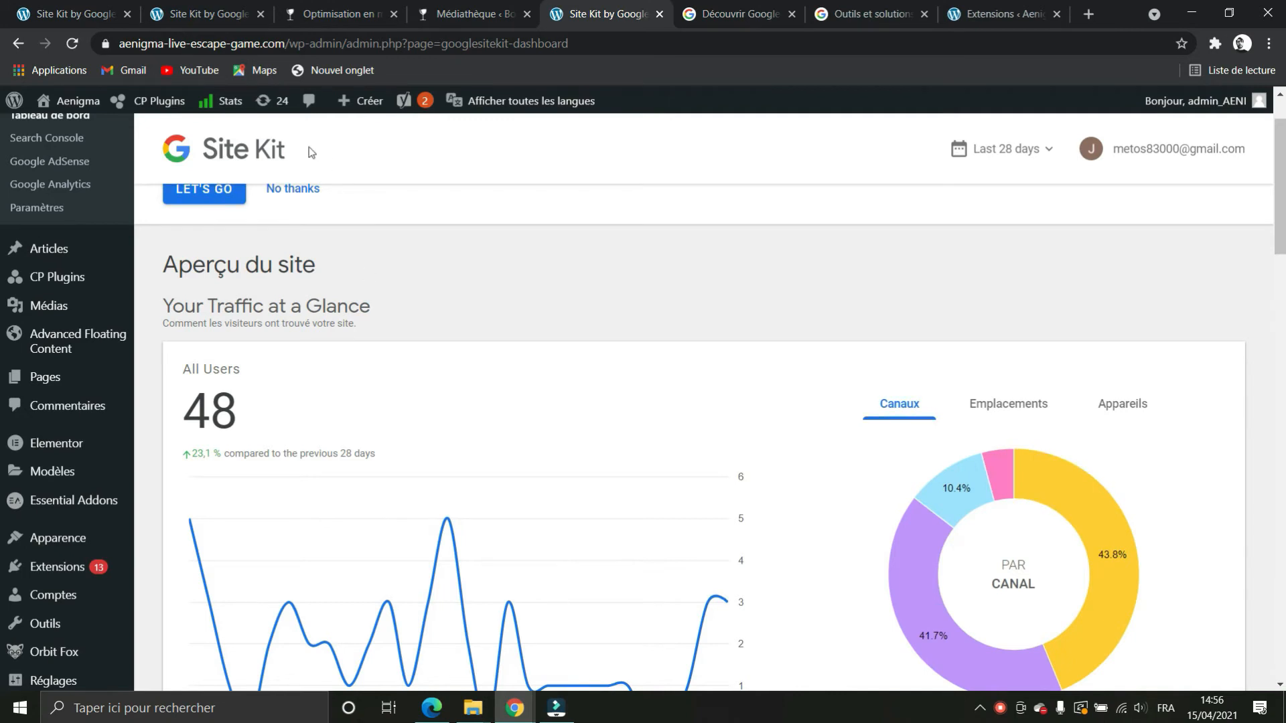
{"action": "scroll", "coordinate": [874, 410], "scroll_direction": "up", "scroll_amount": 1}
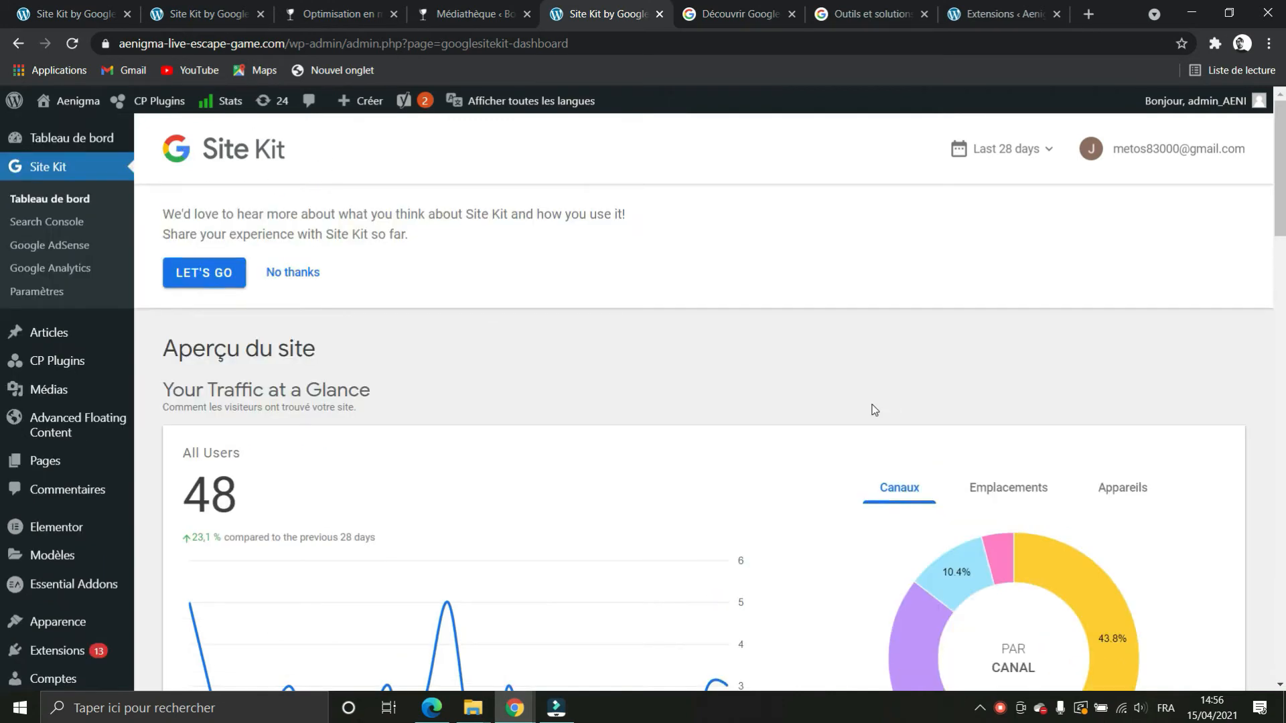
{"action": "scroll", "coordinate": [871, 412], "scroll_direction": "down", "scroll_amount": 3}
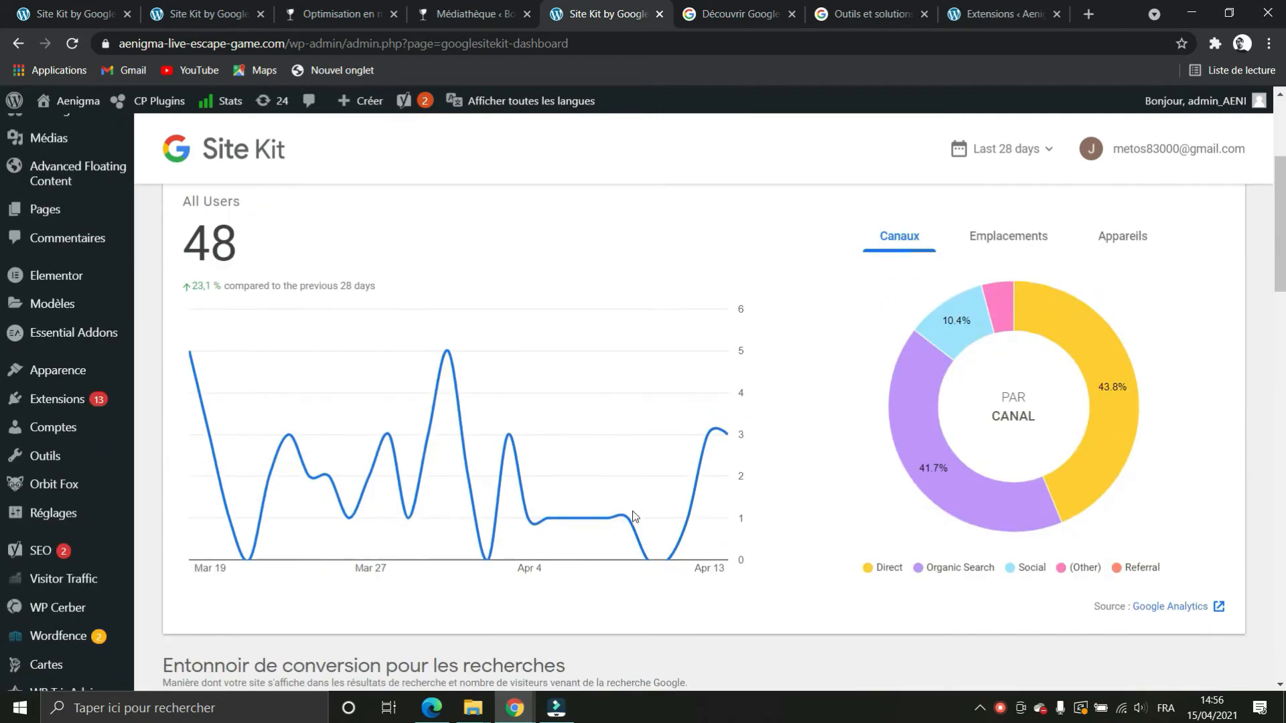
{"action": "scroll", "coordinate": [566, 480], "scroll_direction": "up", "scroll_amount": 1}
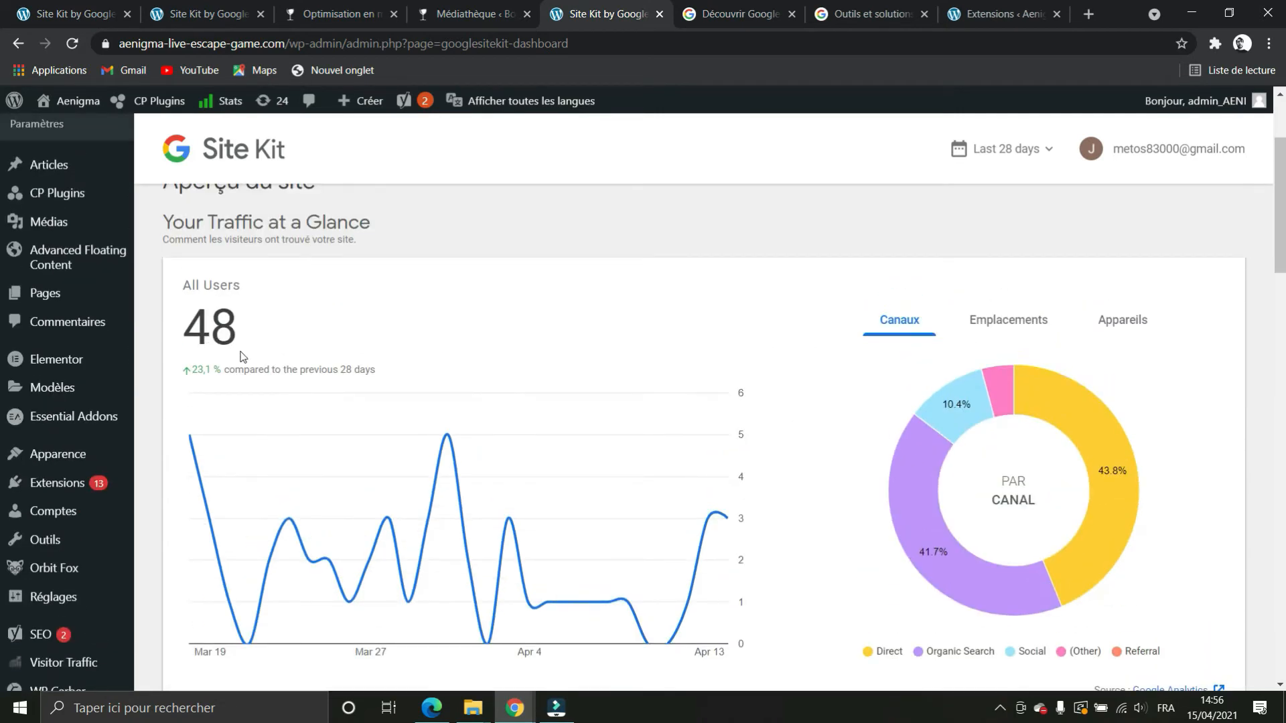
{"action": "left_click_drag", "start_coordinate": [213, 339], "coordinate": [237, 337]}
{"action": "left_click", "coordinate": [337, 366]}
{"action": "left_click", "coordinate": [338, 363]}
{"action": "scroll", "coordinate": [462, 368], "scroll_direction": "down", "scroll_amount": 3}
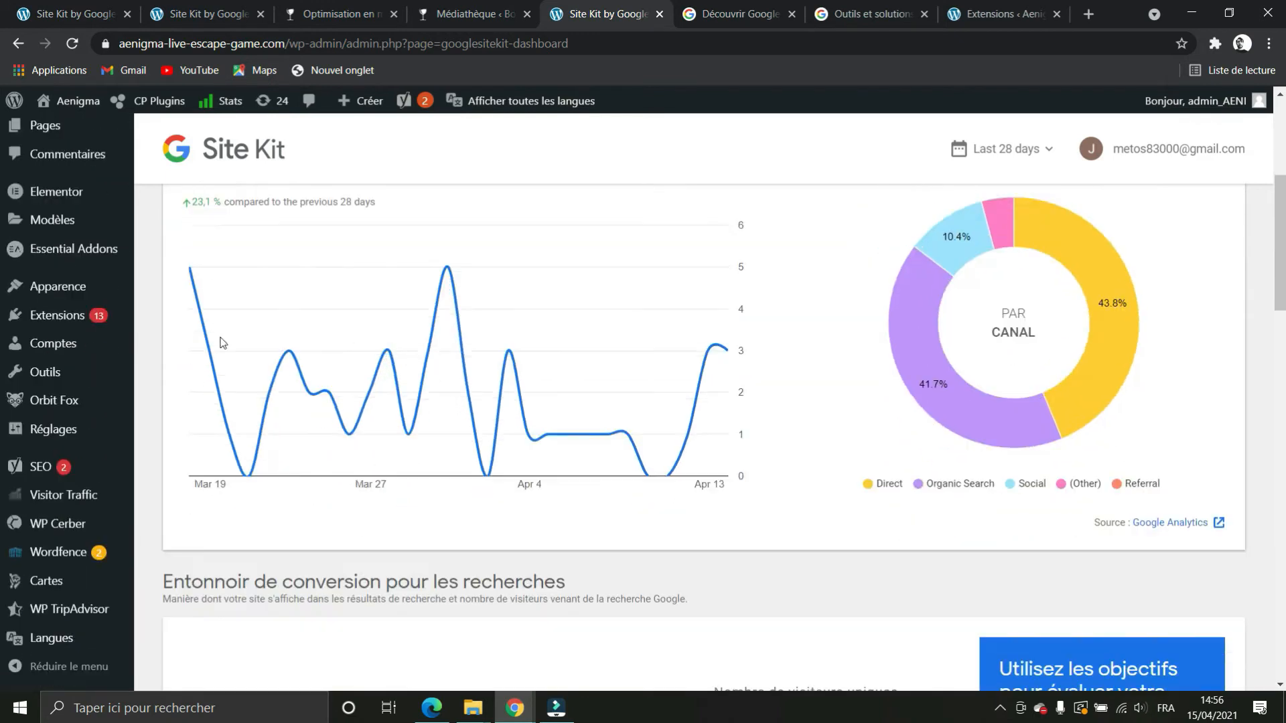
{"action": "scroll", "coordinate": [720, 408], "scroll_direction": "up", "scroll_amount": 2}
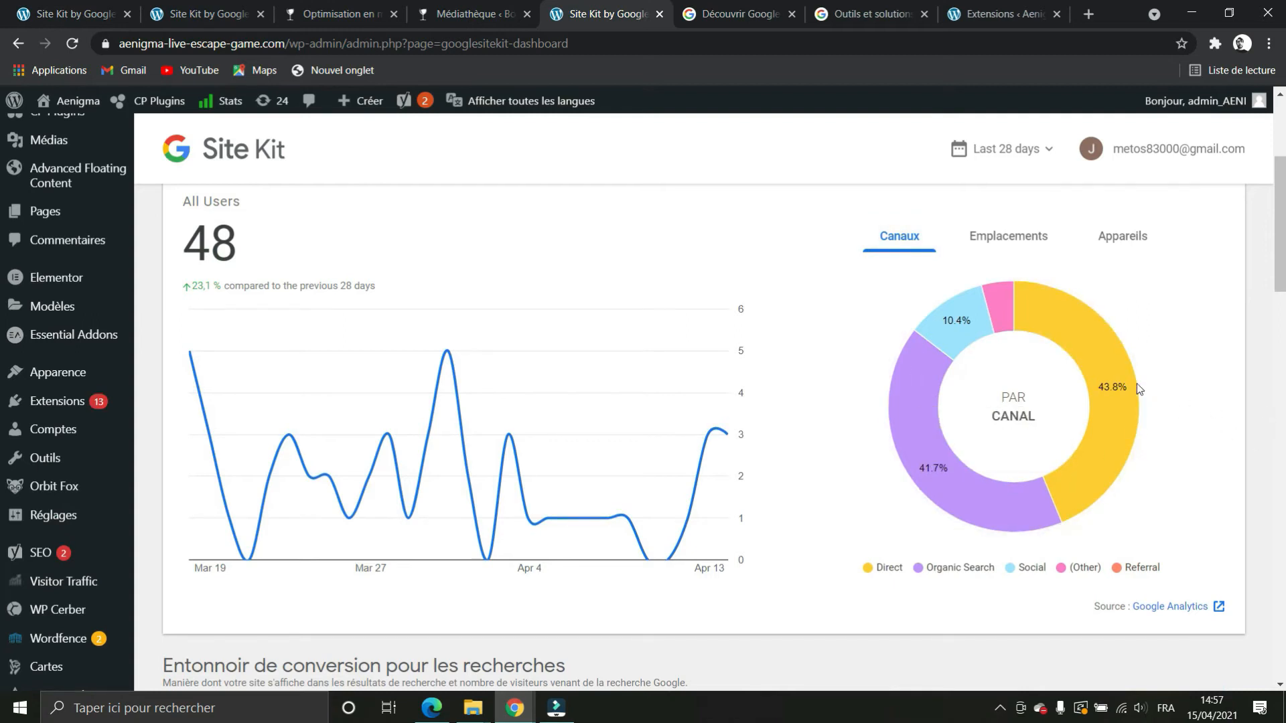
Examine the shares of the Aenigma site's traffic by channel, location and device.
{"action": "mouse_move", "coordinate": [1072, 313]}
{"action": "mouse_move", "coordinate": [912, 428]}
{"action": "left_click", "coordinate": [963, 247]}
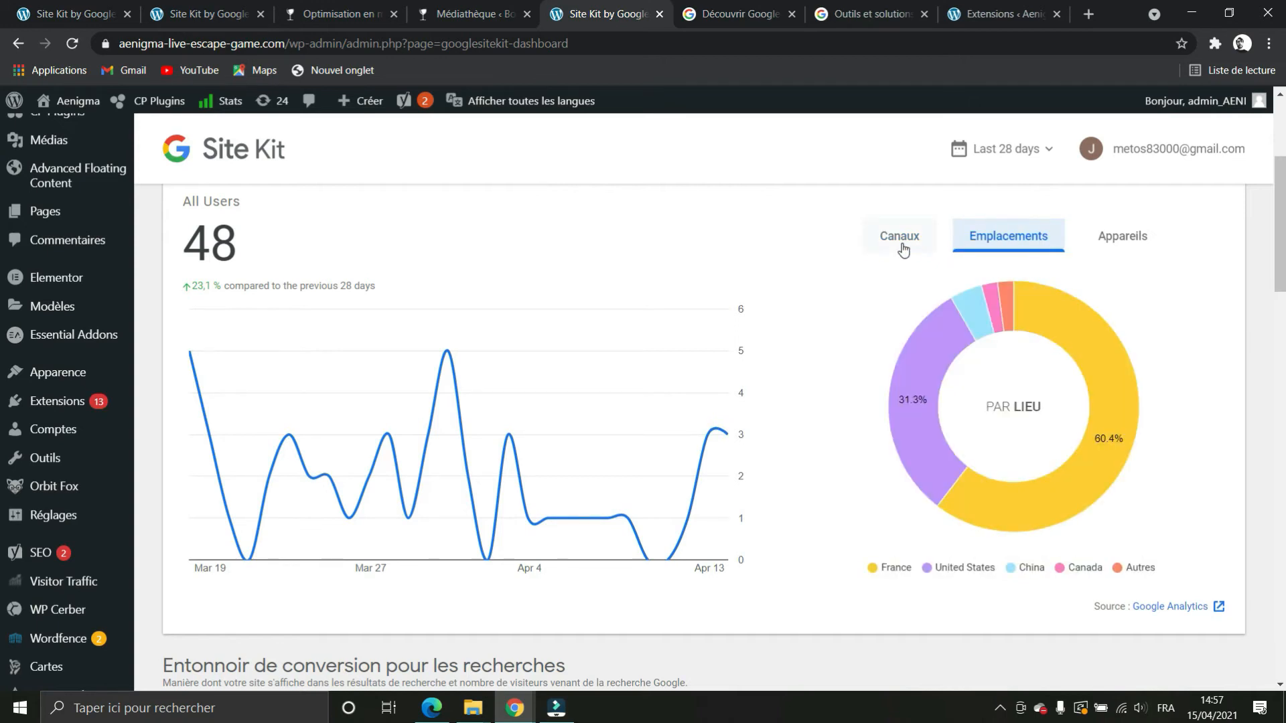
{"action": "mouse_move", "coordinate": [1108, 416]}
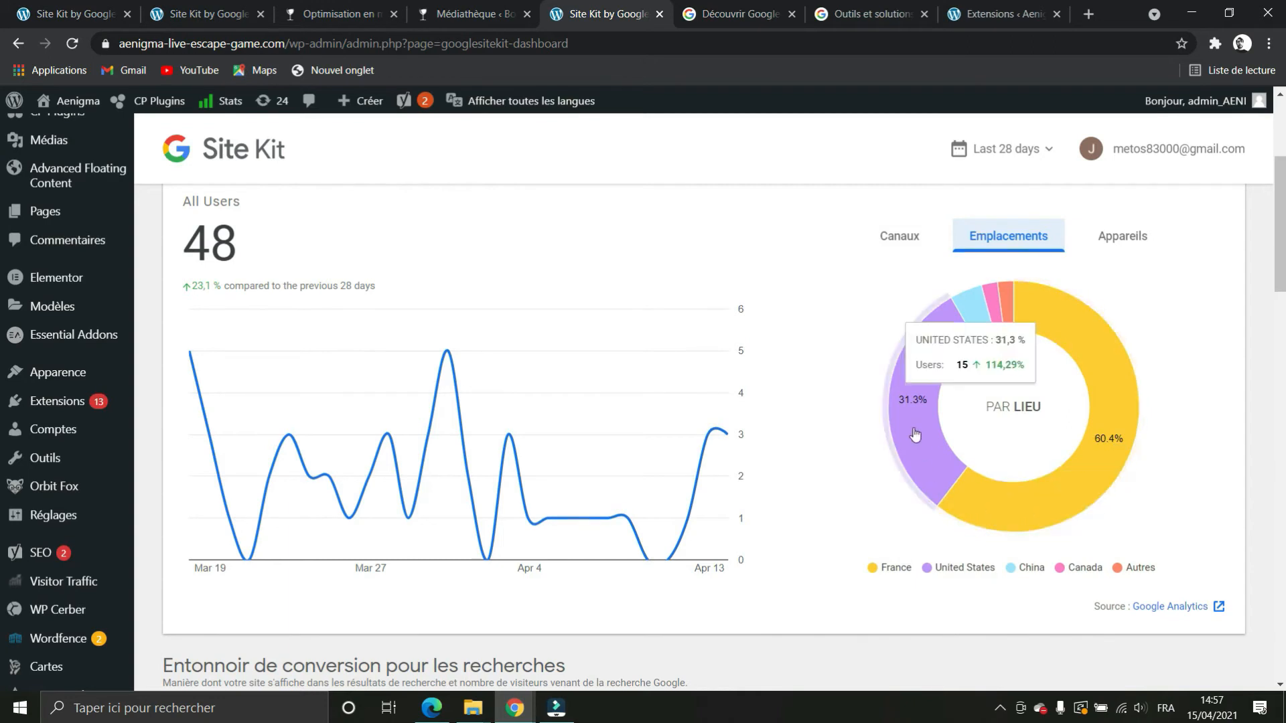
{"action": "mouse_move", "coordinate": [1001, 302]}
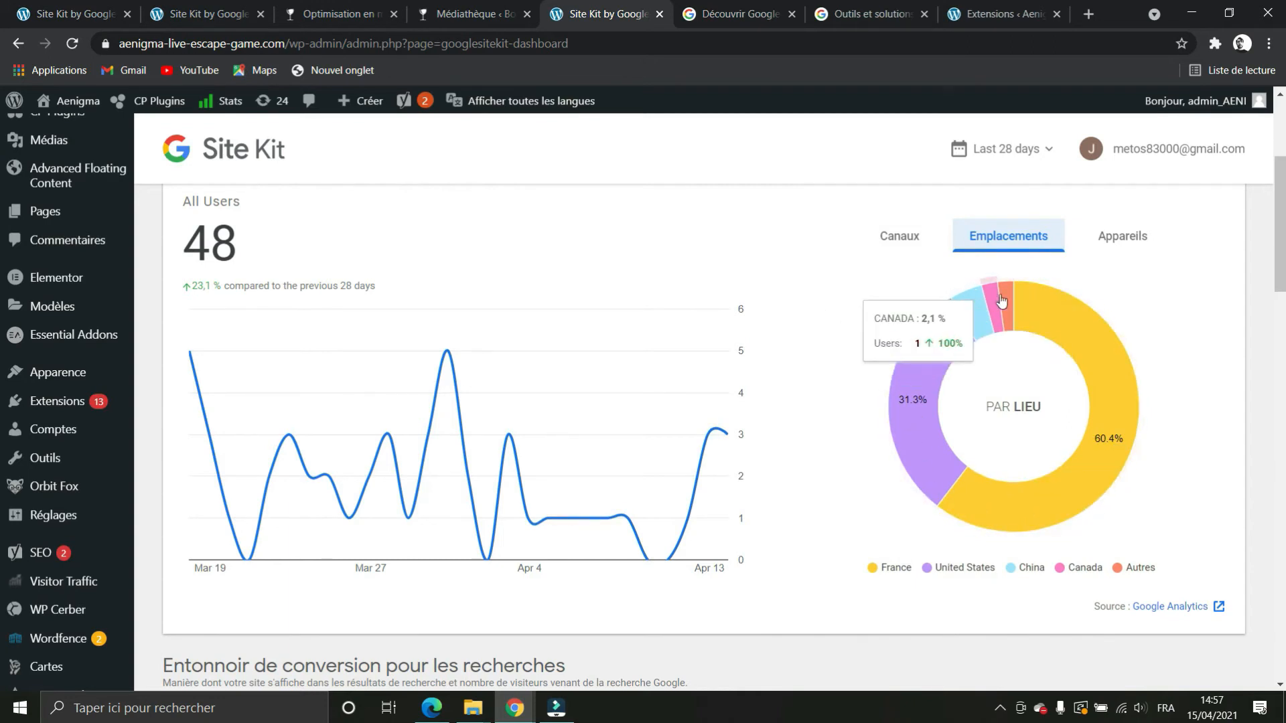
{"action": "left_click", "coordinate": [1140, 240]}
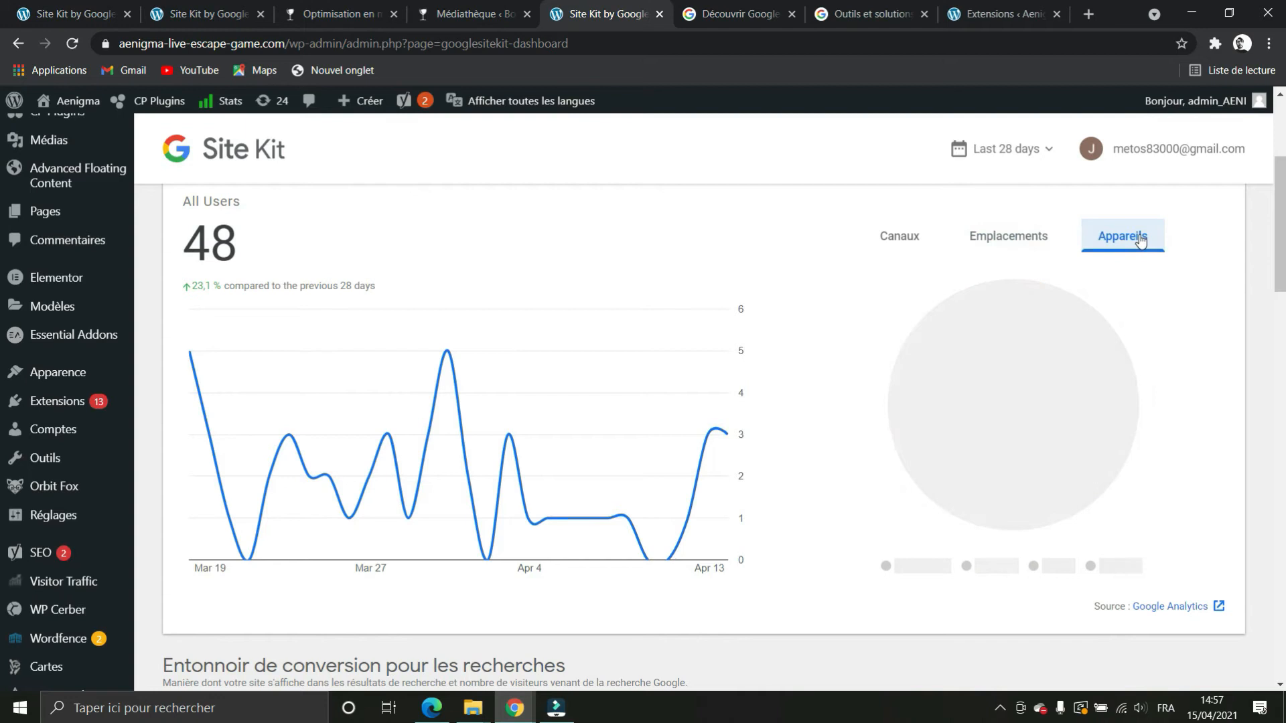
{"action": "mouse_move", "coordinate": [1094, 452]}
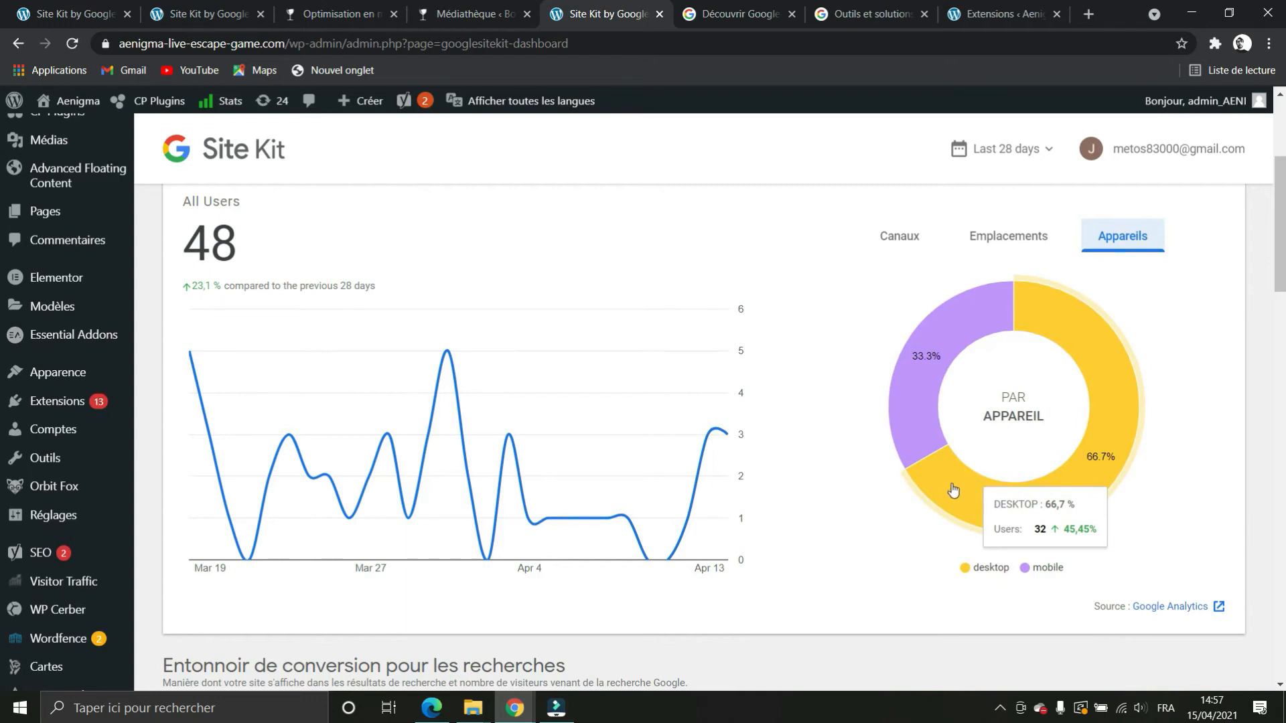
{"action": "mouse_move", "coordinate": [951, 343]}
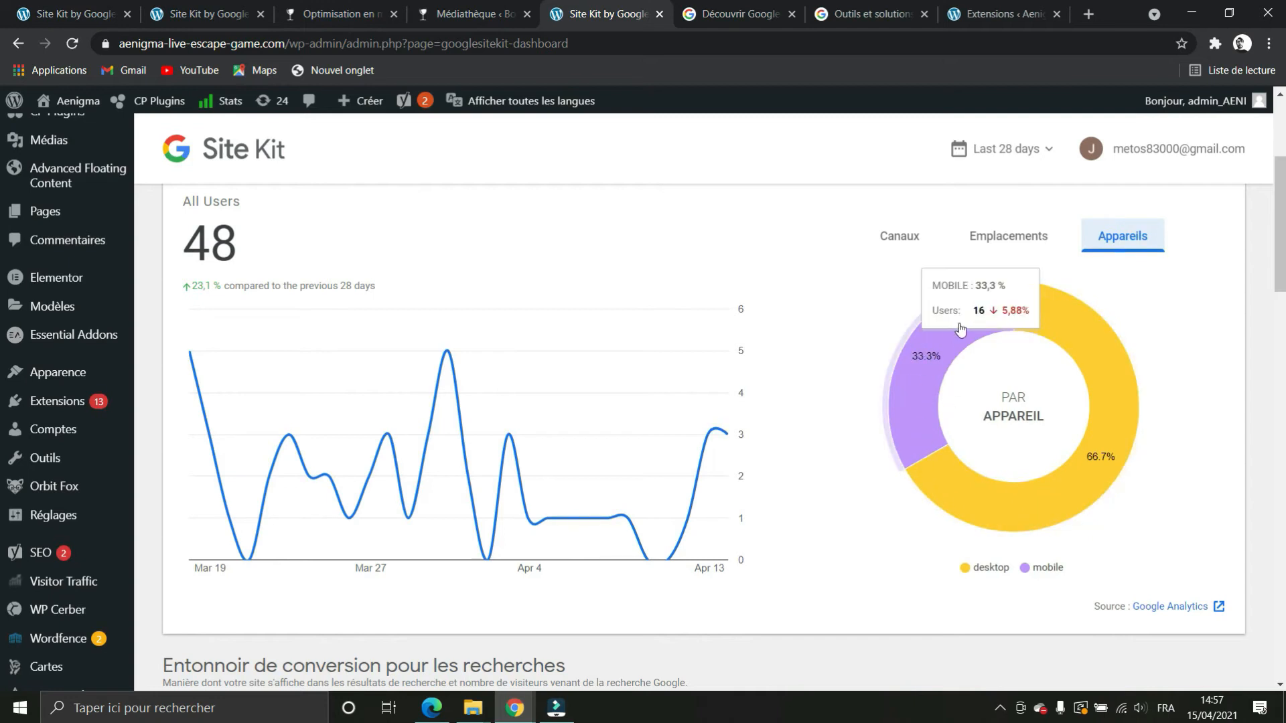
Examine the search conversion funnel's impressions, clicks and unique visitors from Google Search.
{"action": "scroll", "coordinate": [870, 348], "scroll_direction": "down", "scroll_amount": 5}
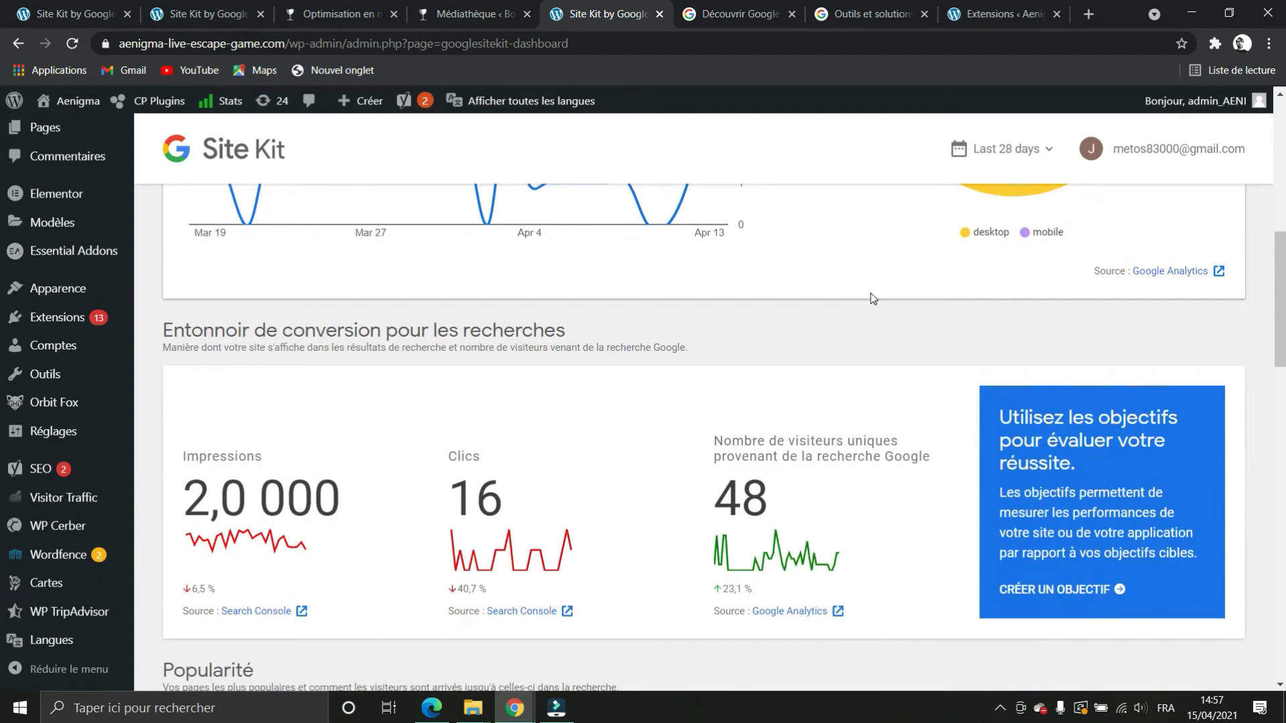
{"action": "scroll", "coordinate": [873, 298], "scroll_direction": "up", "scroll_amount": 4}
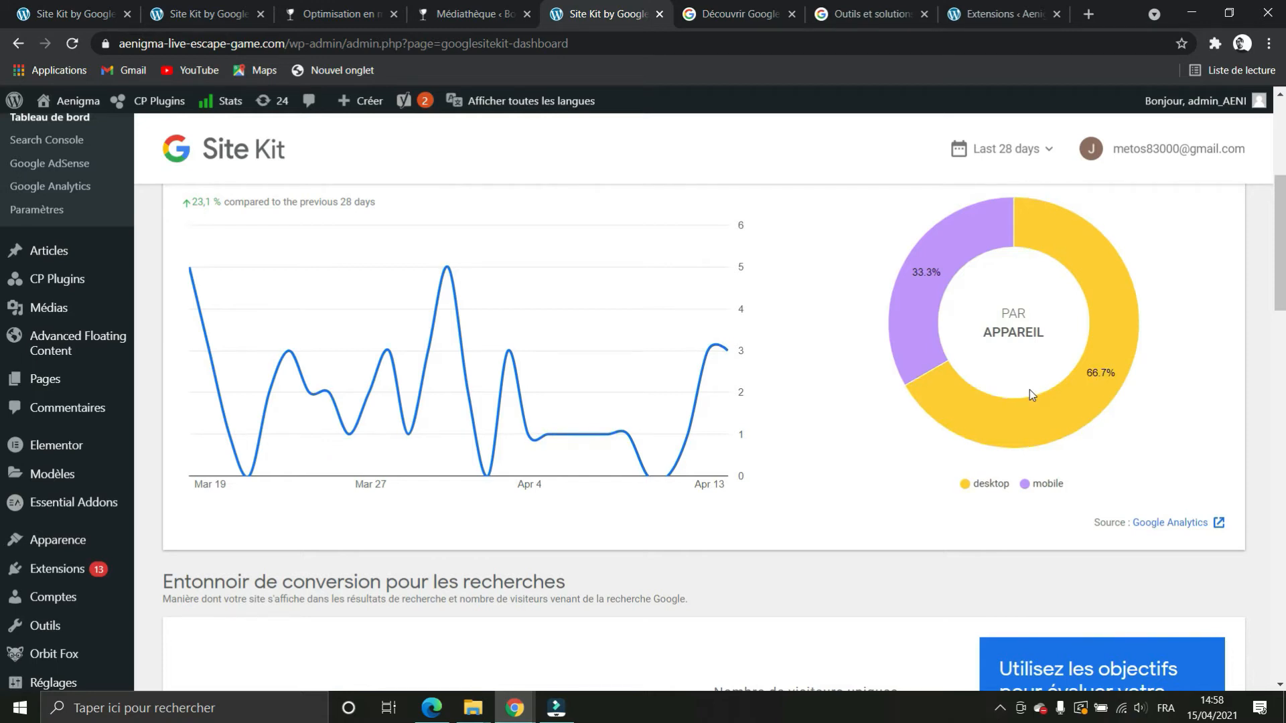
{"action": "scroll", "coordinate": [1029, 335], "scroll_direction": "down", "scroll_amount": 4}
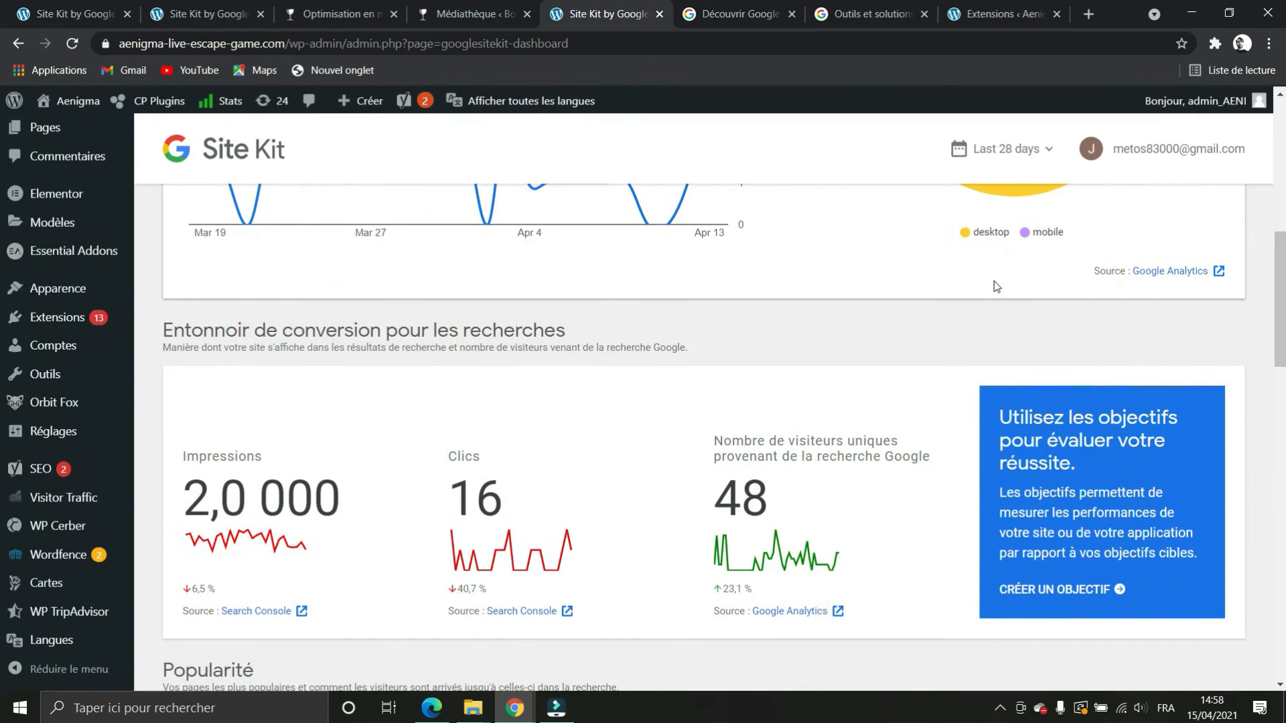
{"action": "scroll", "coordinate": [996, 285], "scroll_direction": "down", "scroll_amount": 1}
{"action": "scroll", "coordinate": [987, 272], "scroll_direction": "down", "scroll_amount": 2}
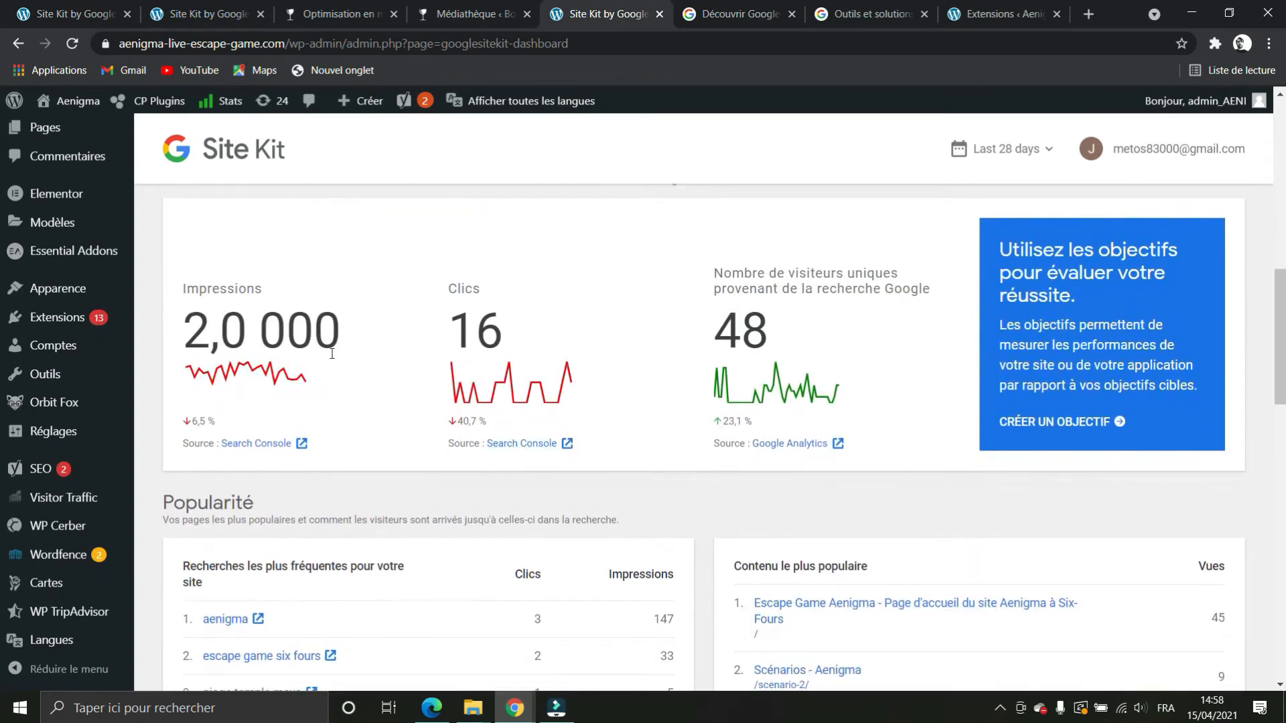
{"action": "left_click_drag", "start_coordinate": [341, 334], "coordinate": [390, 450]}
{"action": "left_click", "coordinate": [384, 478]}
{"action": "scroll", "coordinate": [254, 351], "scroll_direction": "up", "scroll_amount": 1}
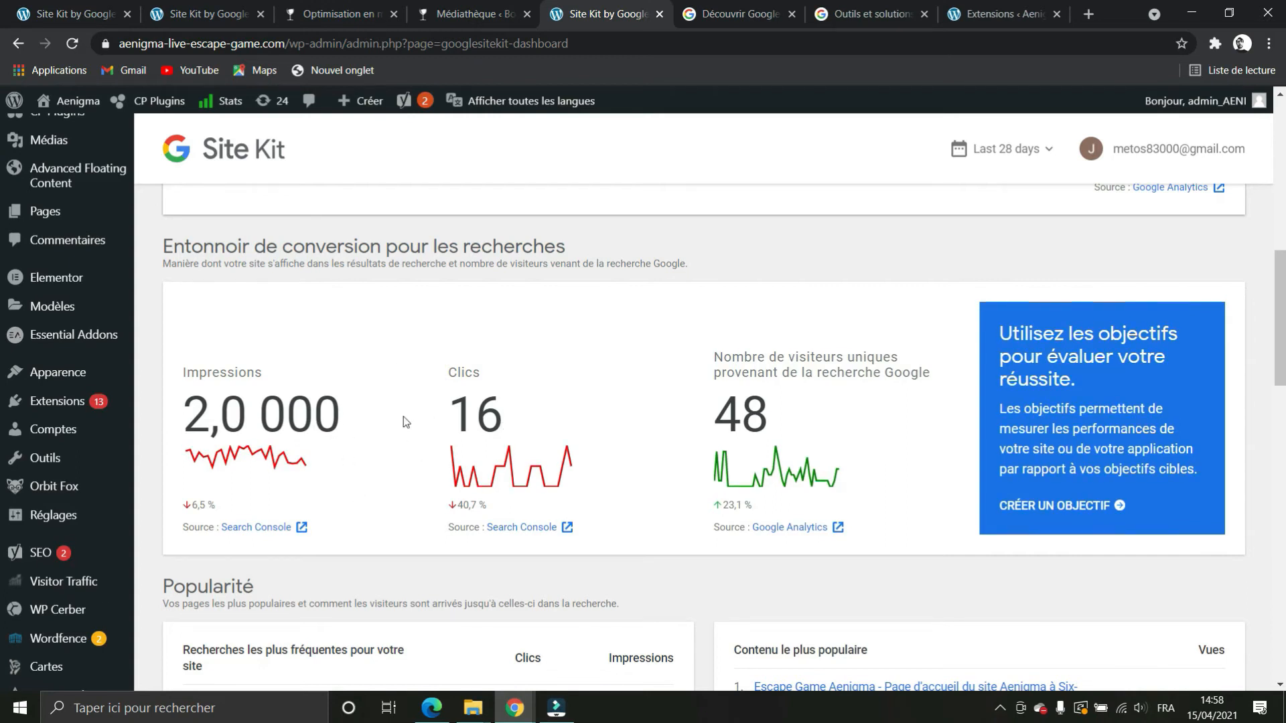
Compare the funnel's impressions and unique visitors with the total users in the traffic overview.
{"action": "left_click_drag", "start_coordinate": [185, 412], "coordinate": [417, 406]}
{"action": "left_click", "coordinate": [413, 401]}
{"action": "left_click", "coordinate": [660, 365]}
{"action": "scroll", "coordinate": [660, 367], "scroll_direction": "up", "scroll_amount": 3}
{"action": "scroll", "coordinate": [308, 359], "scroll_direction": "up", "scroll_amount": 5}
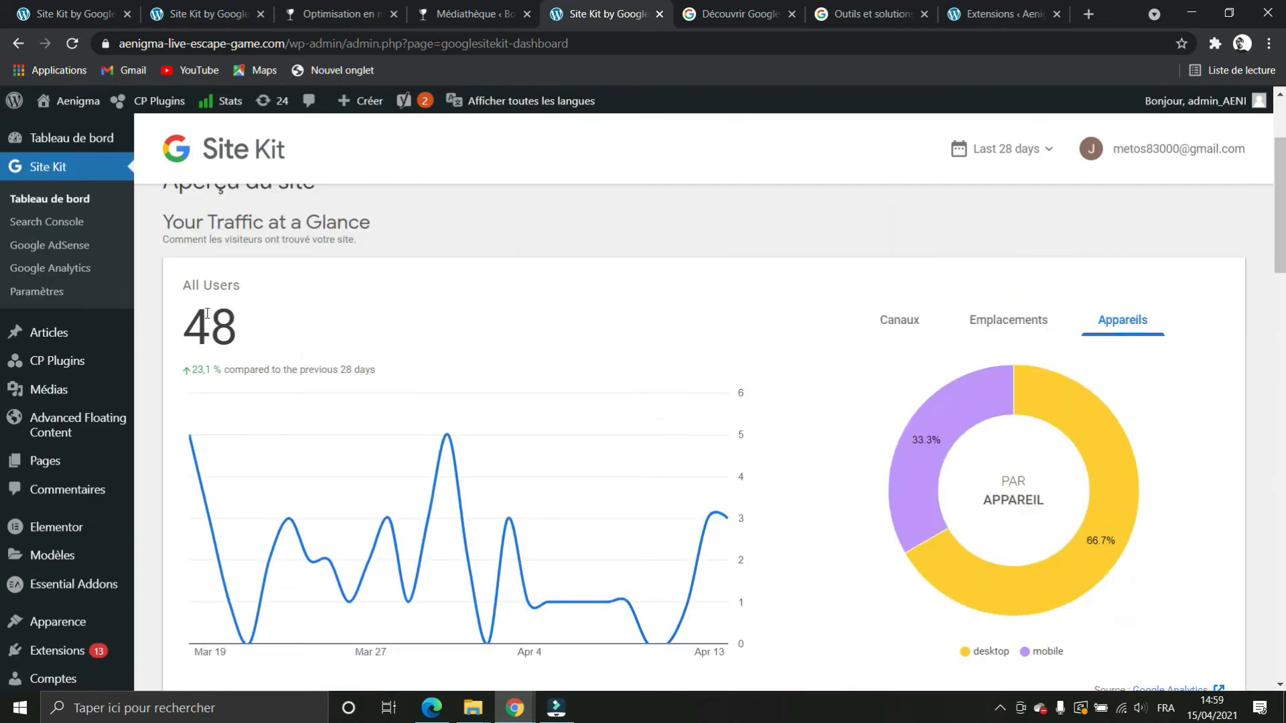
{"action": "scroll", "coordinate": [565, 429], "scroll_direction": "down", "scroll_amount": 8}
{"action": "scroll", "coordinate": [610, 424], "scroll_direction": "down", "scroll_amount": 1}
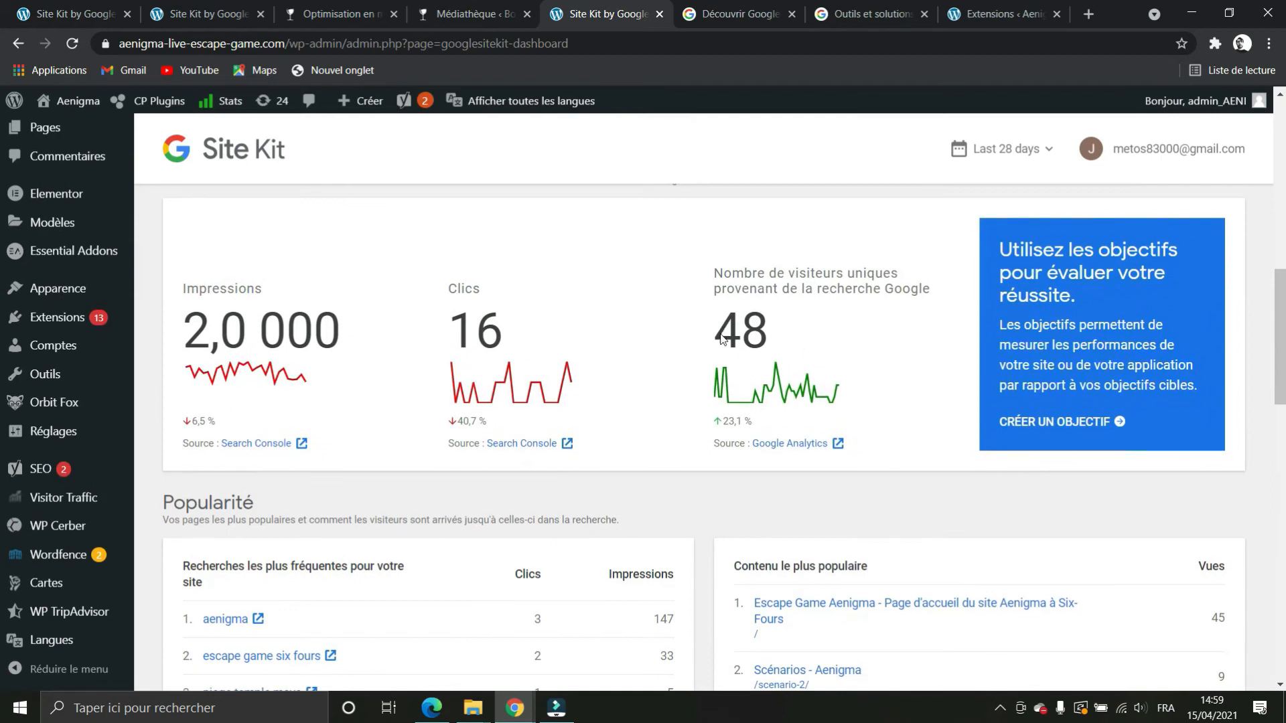
Examine the most frequent searches in the popularity section, including the impressions for the query "aenigma".
{"action": "scroll", "coordinate": [670, 390], "scroll_direction": "down", "scroll_amount": 4}
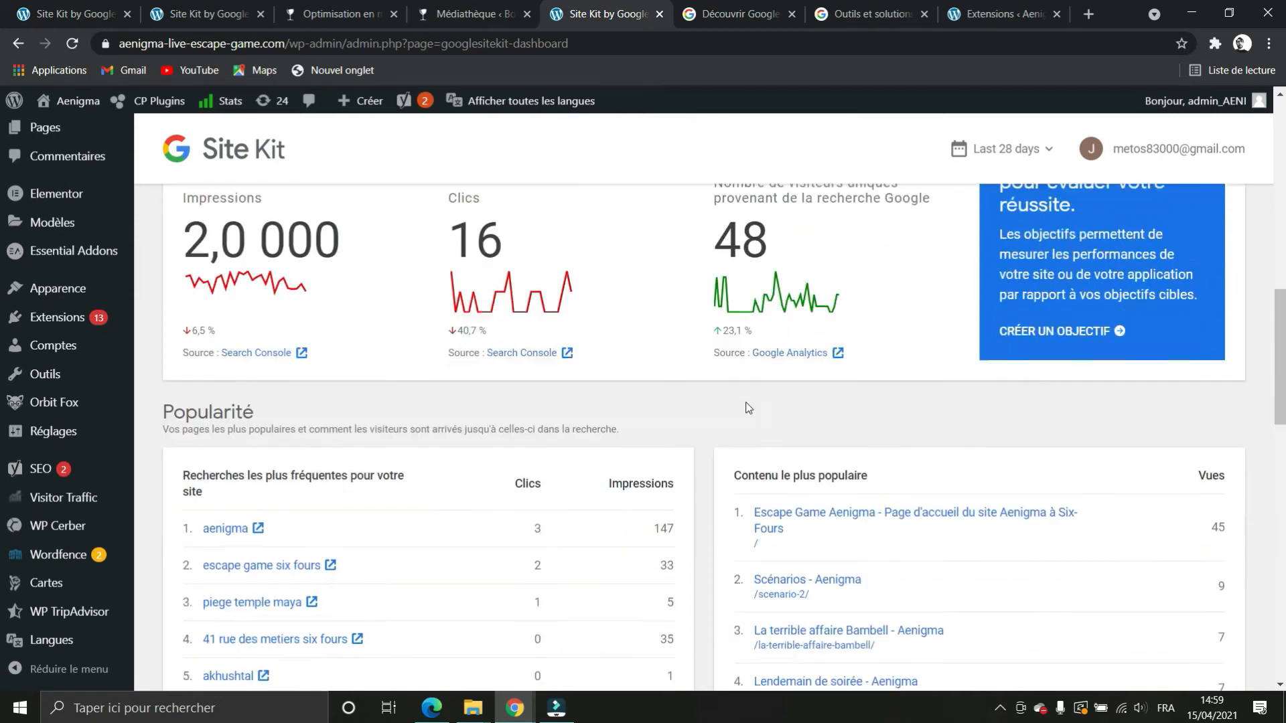
{"action": "scroll", "coordinate": [468, 338], "scroll_direction": "up", "scroll_amount": 1}
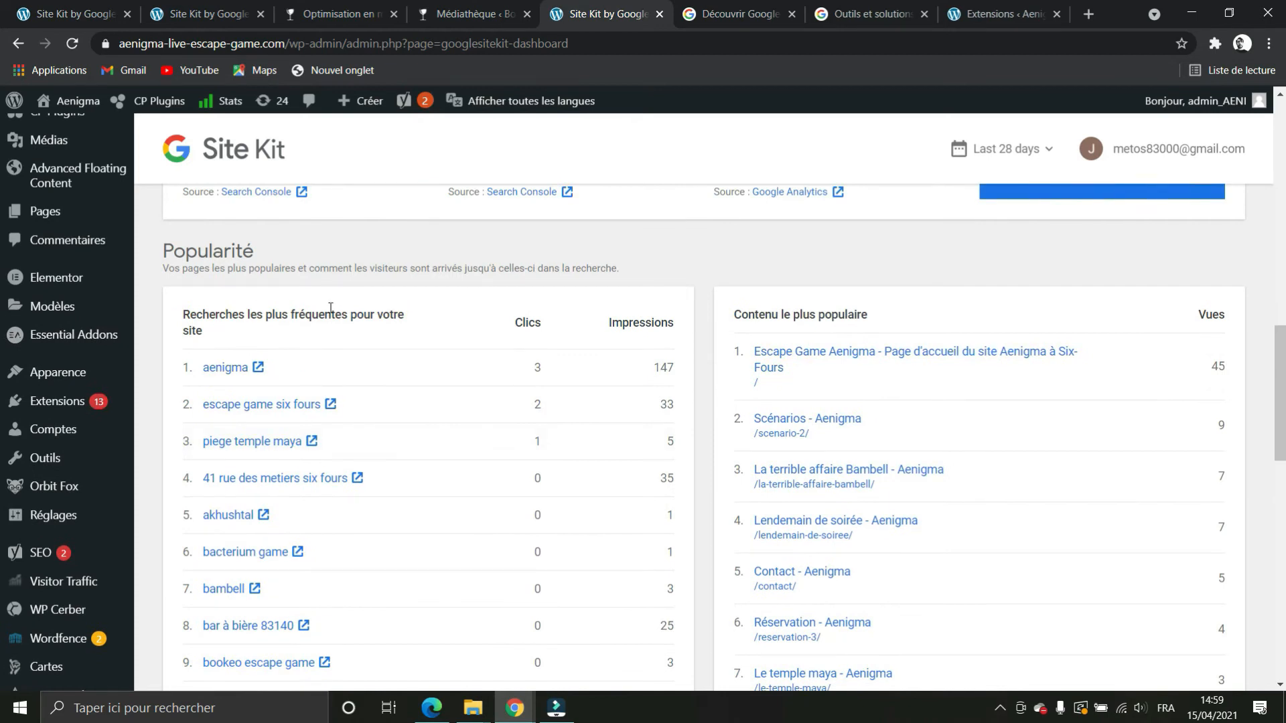
{"action": "scroll", "coordinate": [330, 308], "scroll_direction": "down", "scroll_amount": 1}
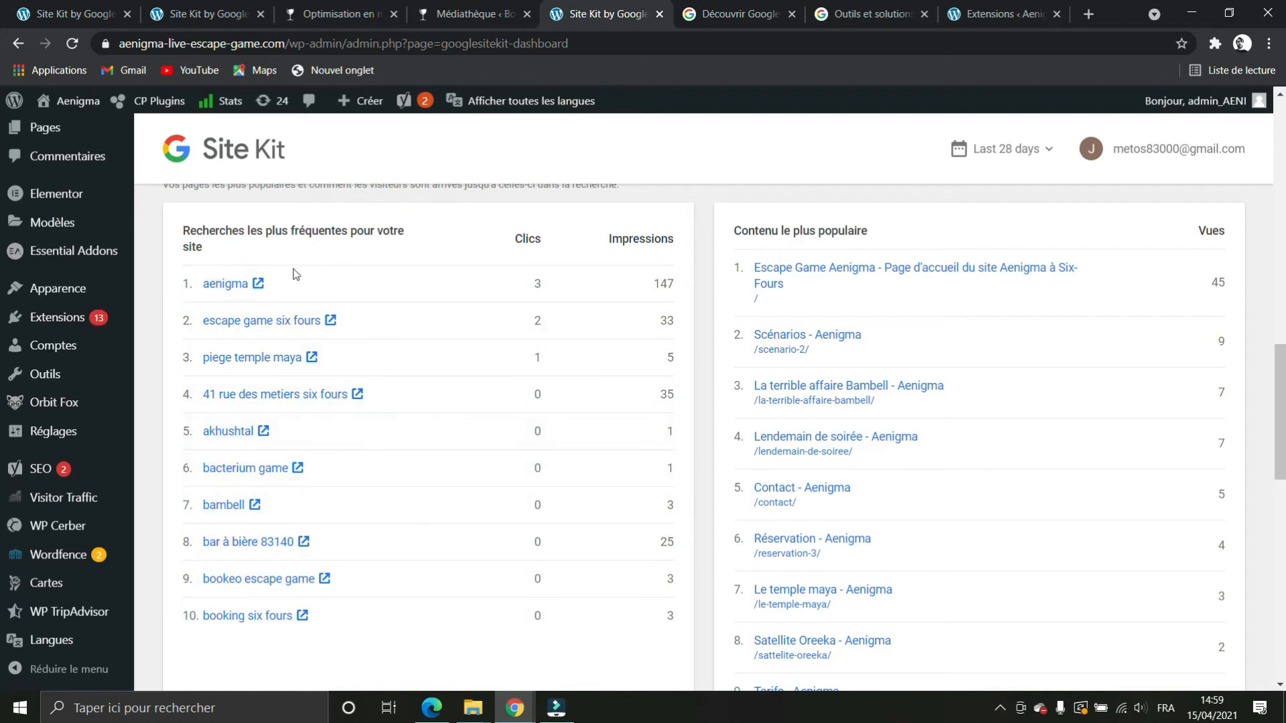
{"action": "left_click_drag", "start_coordinate": [645, 284], "coordinate": [668, 284]}
{"action": "left_click", "coordinate": [671, 287]}
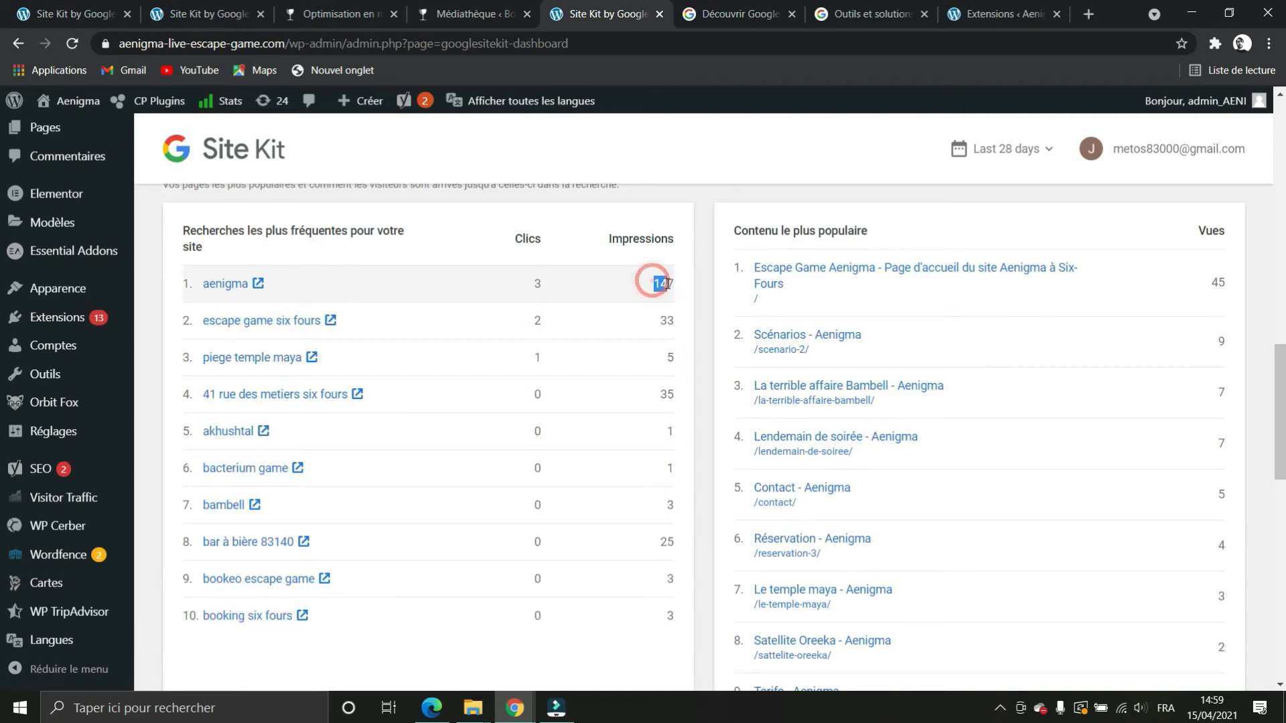
Compare the impressions of the most frequent searches with the total impressions in the search conversion funnel.
{"action": "left_click", "coordinate": [616, 277]}
{"action": "scroll", "coordinate": [519, 362], "scroll_direction": "up", "scroll_amount": 2}
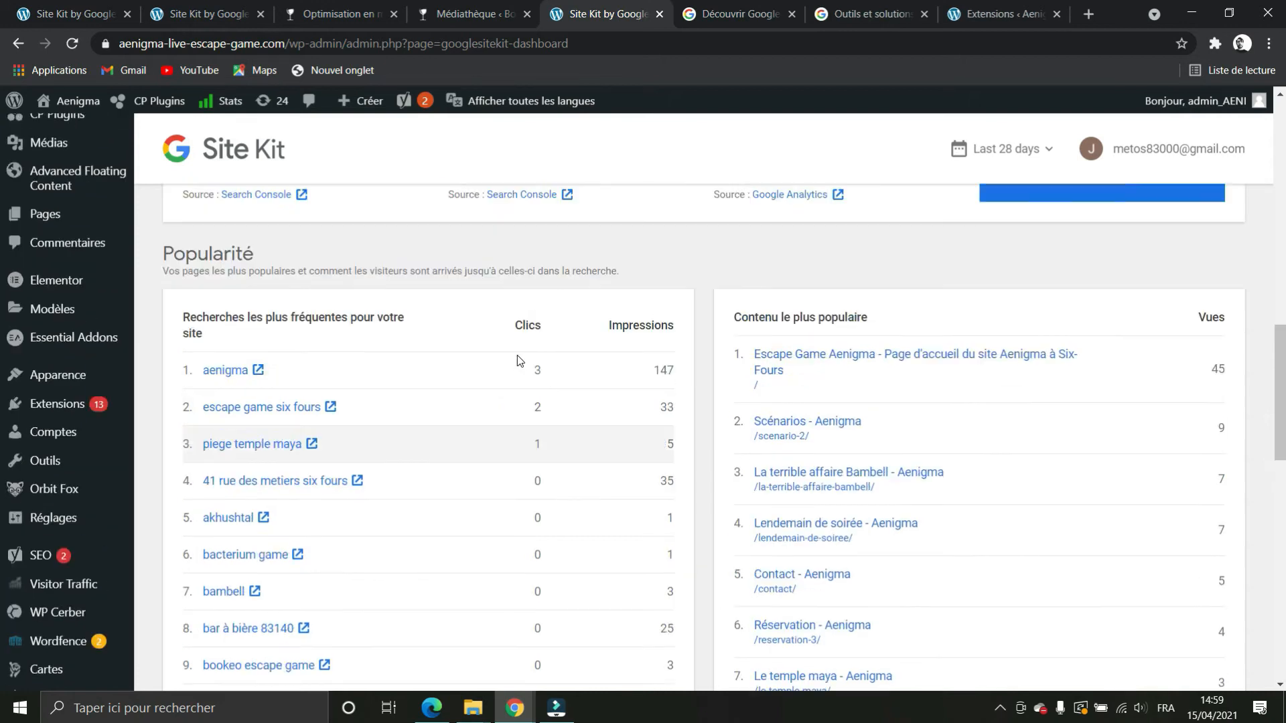
{"action": "scroll", "coordinate": [517, 360], "scroll_direction": "up", "scroll_amount": 5}
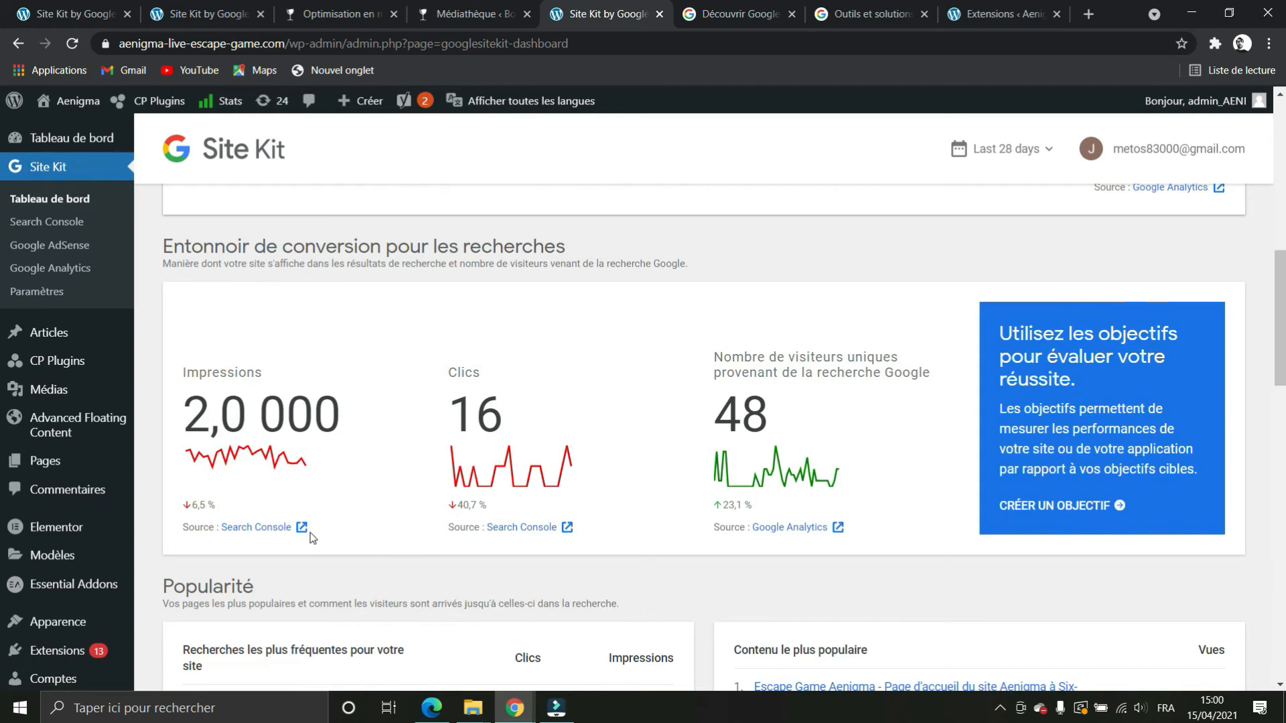
Examine the clicks and impressions of the top queries, including "piege temple maya", and compare them with the funnel's click total.
{"action": "scroll", "coordinate": [588, 415], "scroll_direction": "down", "scroll_amount": 3}
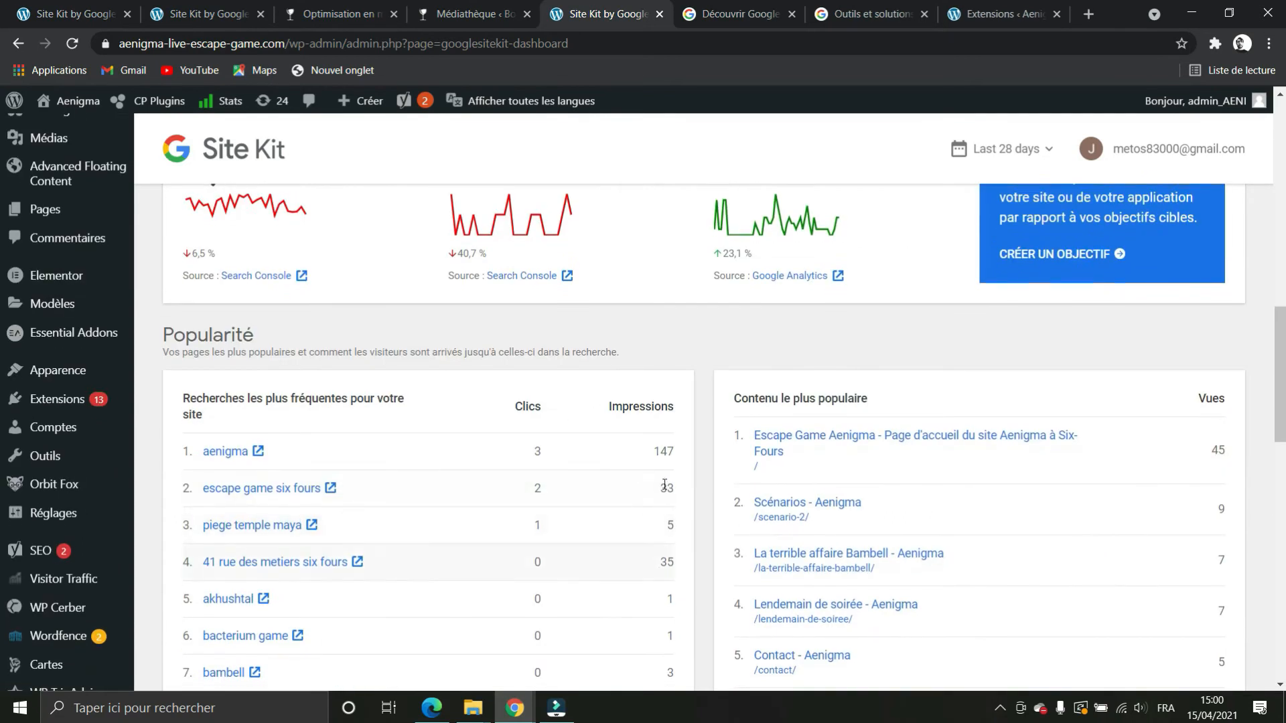
{"action": "left_click_drag", "start_coordinate": [557, 453], "coordinate": [532, 453]}
{"action": "left_click", "coordinate": [664, 527]}
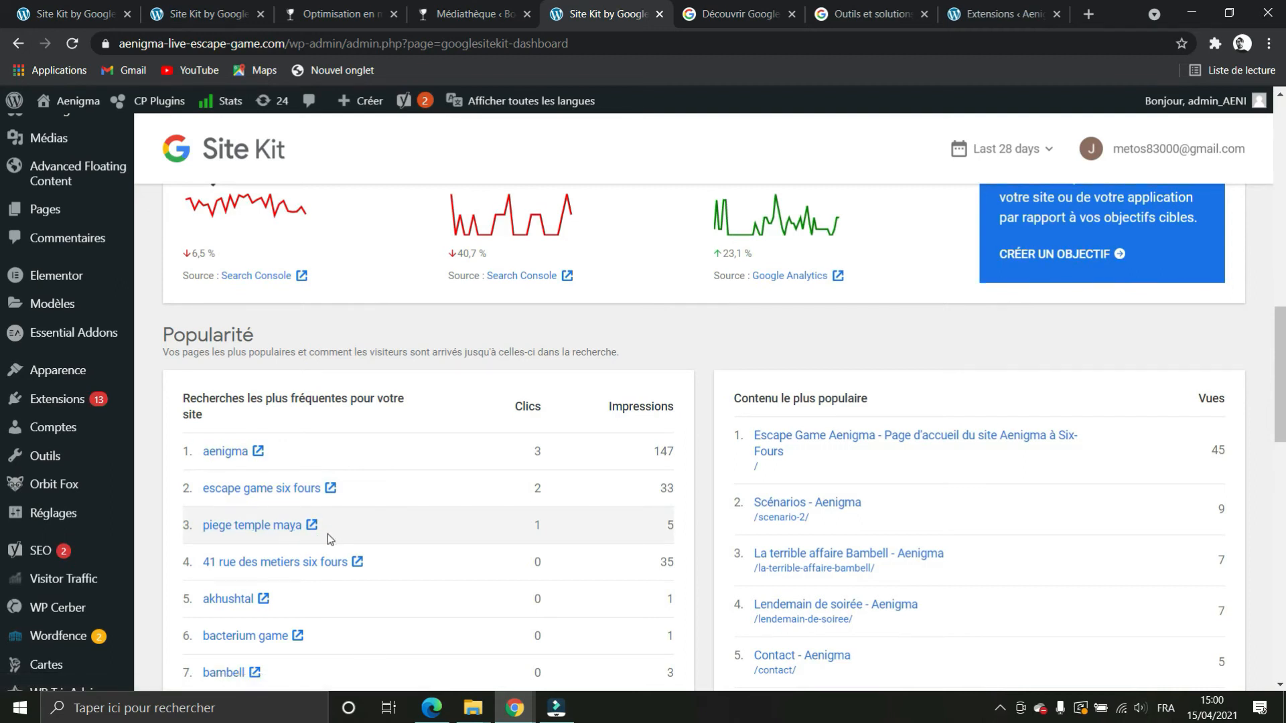
{"action": "double_click", "coordinate": [538, 524]}
{"action": "scroll", "coordinate": [548, 526], "scroll_direction": "up", "scroll_amount": 3}
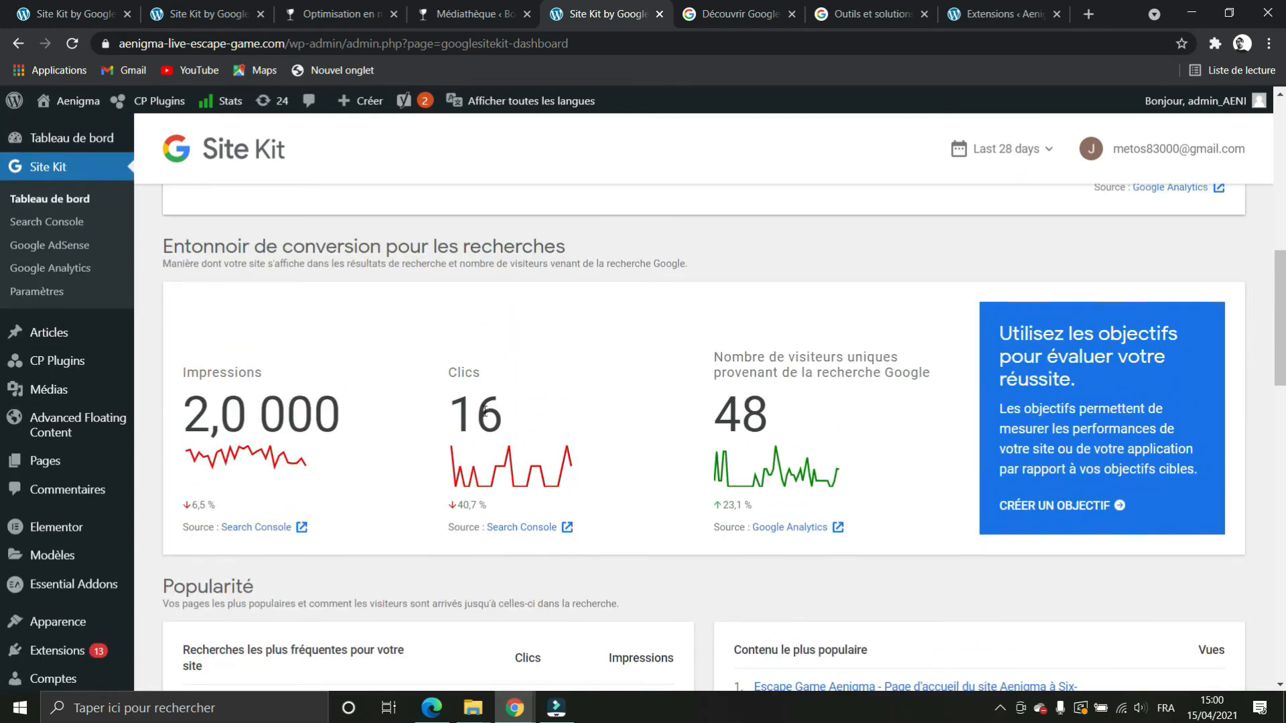
Open Site Kit's Search Console report and examine the 28-day overview of clicks, impressions, average CTR and average position.
{"action": "left_click", "coordinate": [74, 230]}
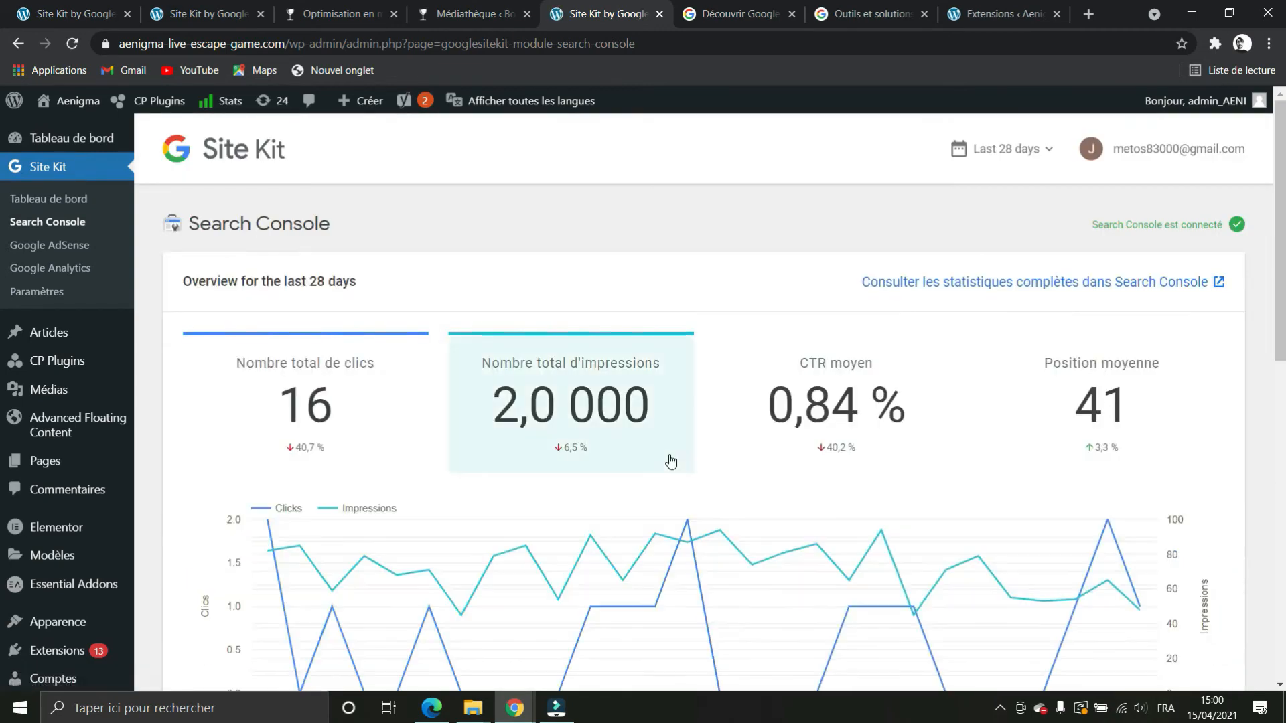
{"action": "scroll", "coordinate": [929, 319], "scroll_direction": "down", "scroll_amount": 1}
{"action": "scroll", "coordinate": [440, 368], "scroll_direction": "down", "scroll_amount": 1}
{"action": "scroll", "coordinate": [331, 462], "scroll_direction": "up", "scroll_amount": 1}
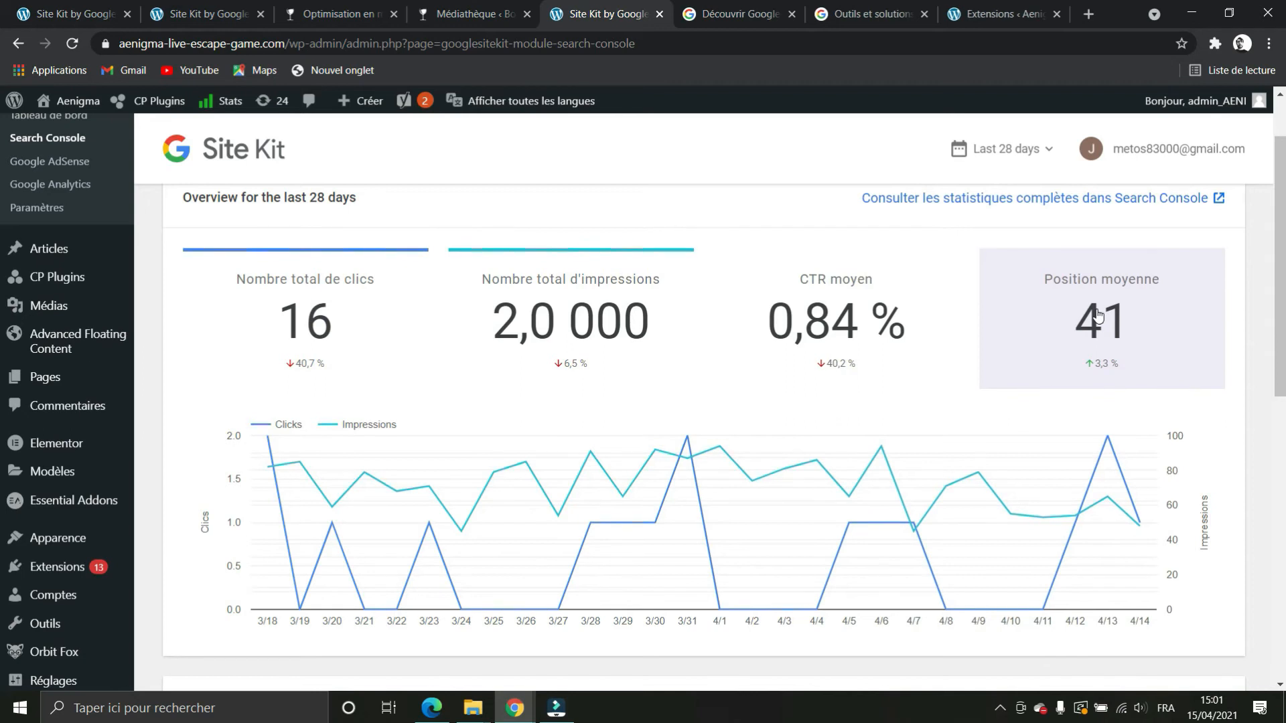
{"action": "scroll", "coordinate": [1097, 315], "scroll_direction": "down", "scroll_amount": 4}
{"action": "scroll", "coordinate": [1092, 329], "scroll_direction": "up", "scroll_amount": 4}
Review the top search queries over the last 28 days with their clicks and impressions.
{"action": "scroll", "coordinate": [1062, 300], "scroll_direction": "down", "scroll_amount": 5}
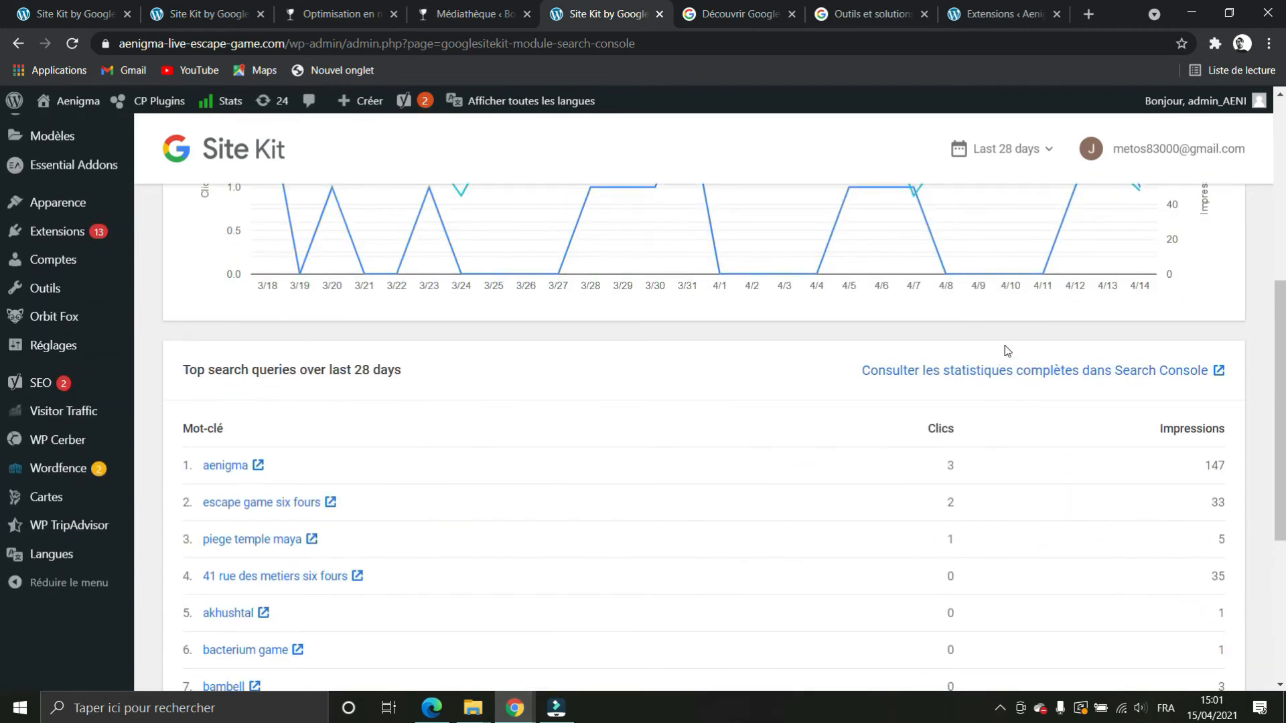
{"action": "scroll", "coordinate": [1010, 347], "scroll_direction": "down", "scroll_amount": 1}
{"action": "scroll", "coordinate": [690, 382], "scroll_direction": "down", "scroll_amount": 4}
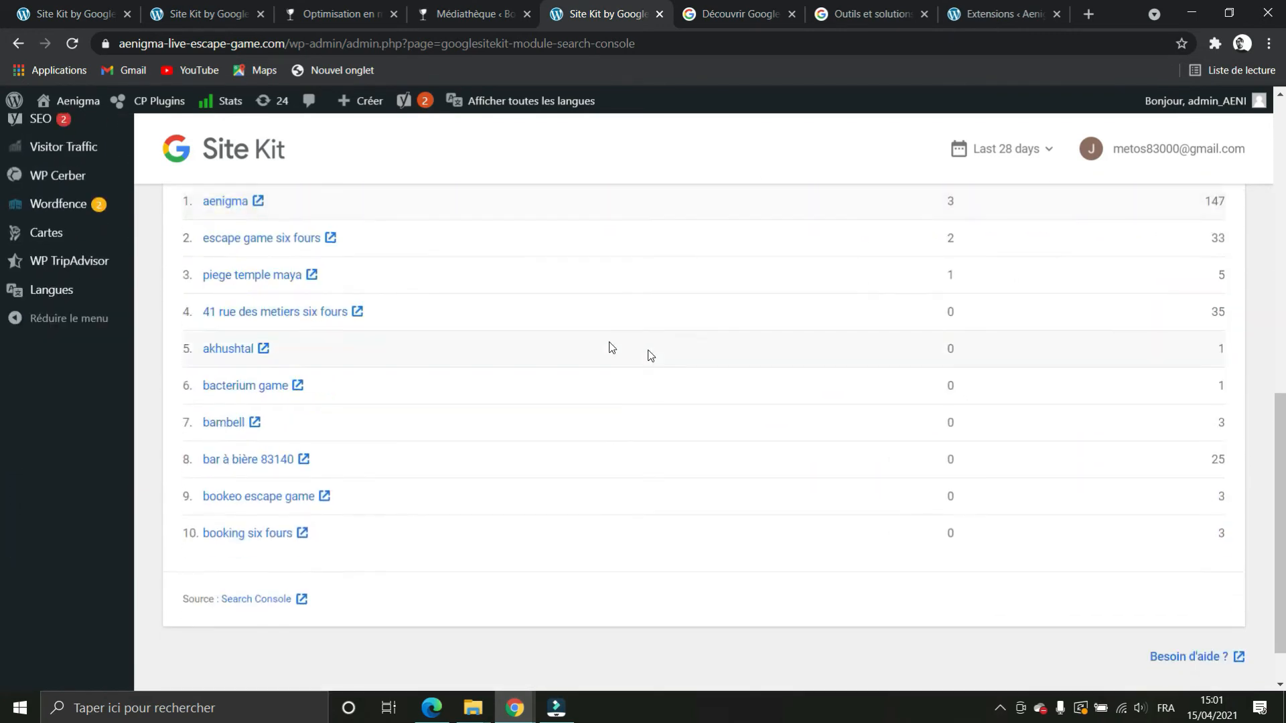
{"action": "scroll", "coordinate": [723, 402], "scroll_direction": "up", "scroll_amount": 6}
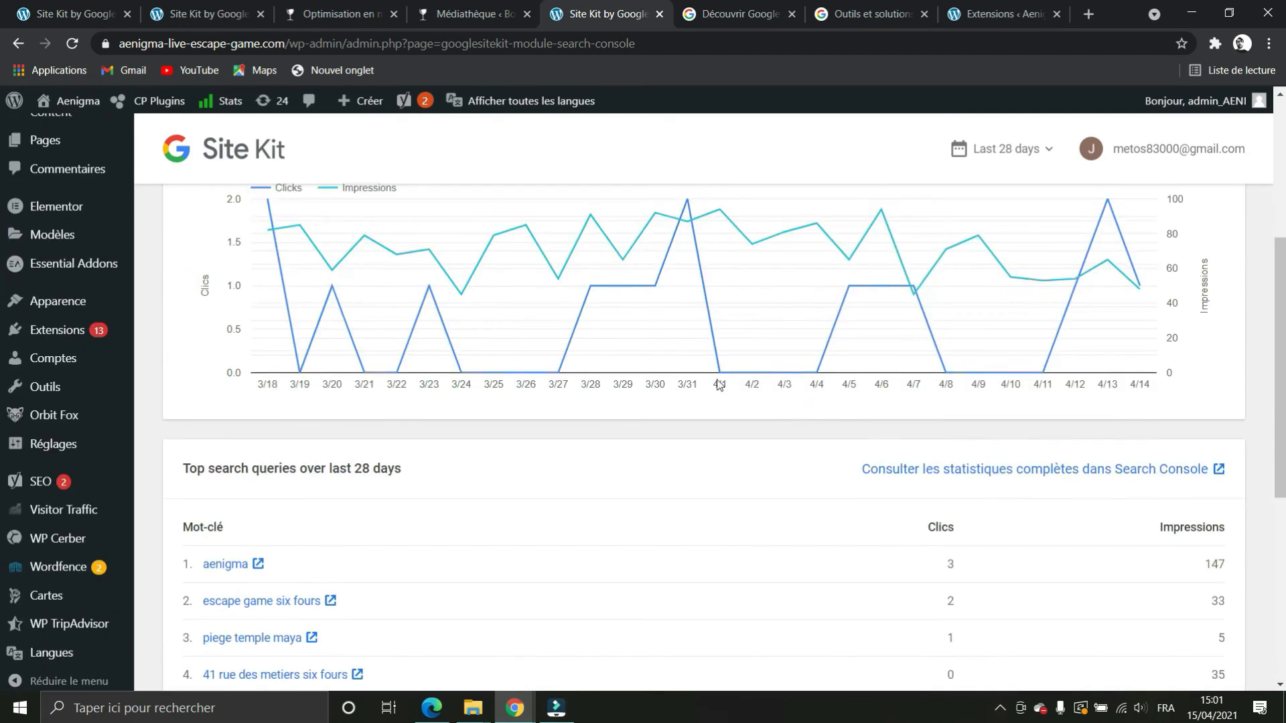
Open the complete statistics in Google Search Console and examine the performance chart and most frequent queries.
{"action": "left_click", "coordinate": [1038, 473]}
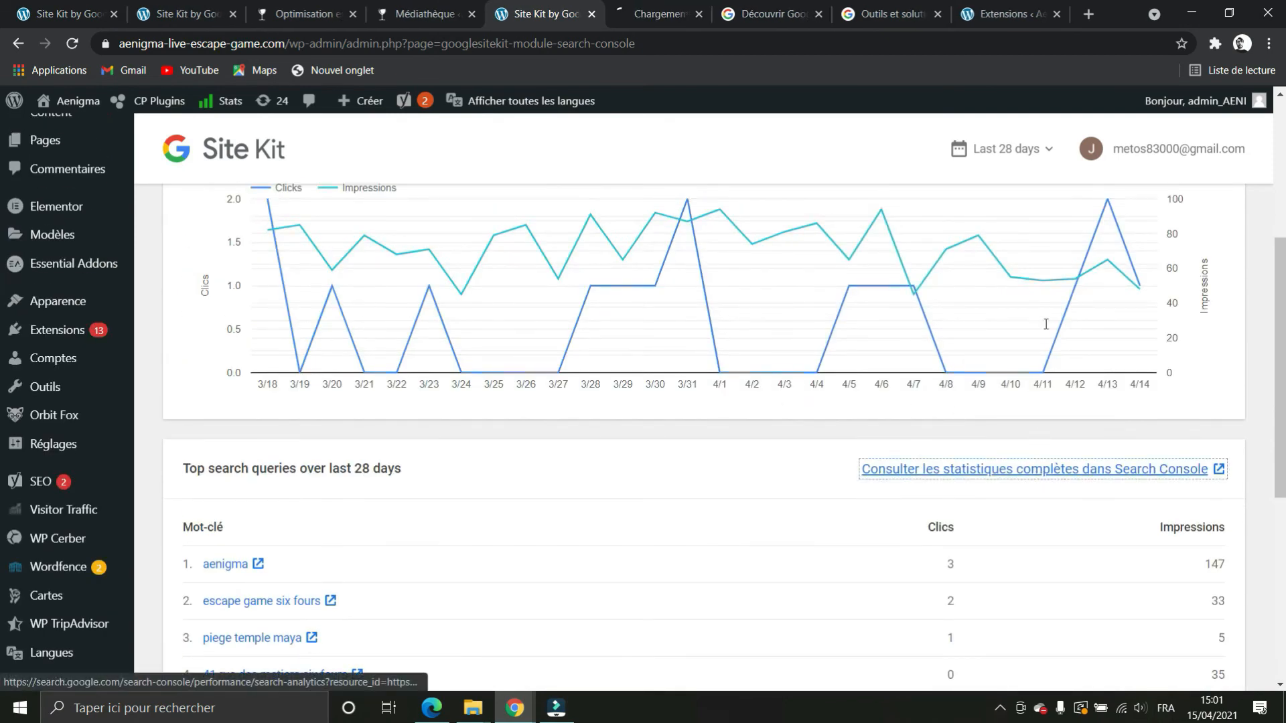
{"action": "left_click", "coordinate": [656, 16]}
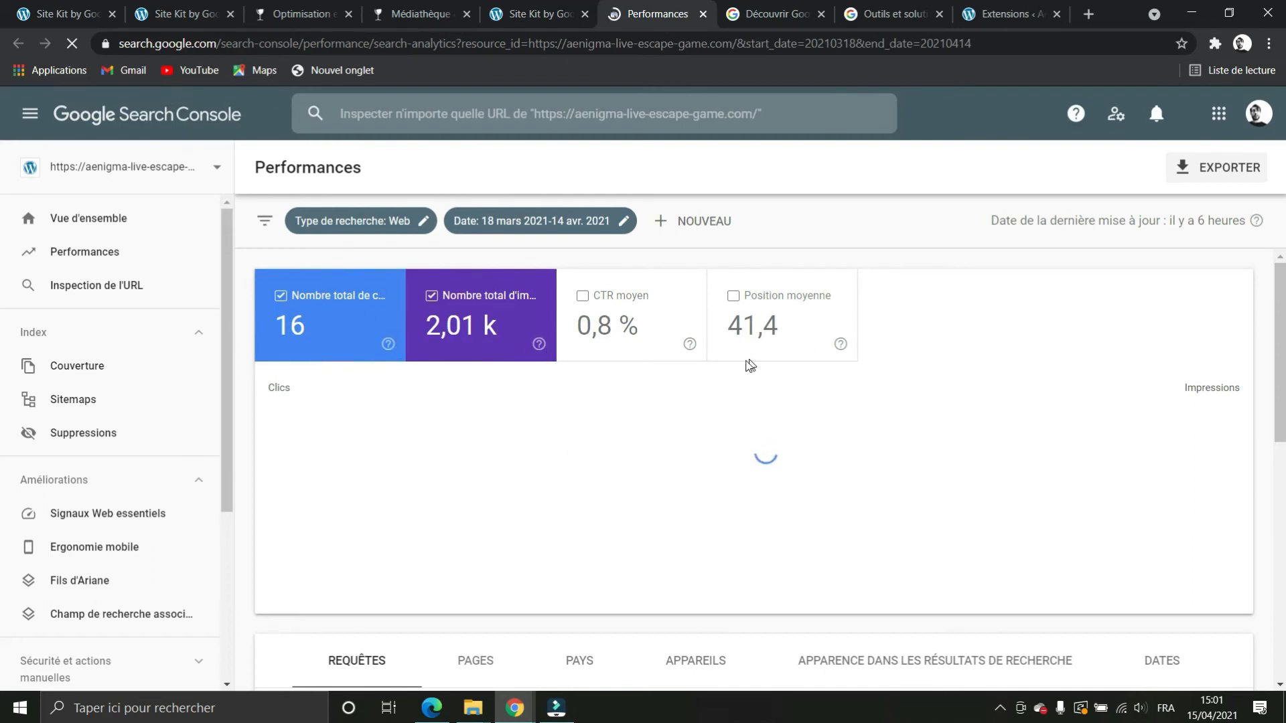
{"action": "scroll", "coordinate": [313, 469], "scroll_direction": "down", "scroll_amount": 3}
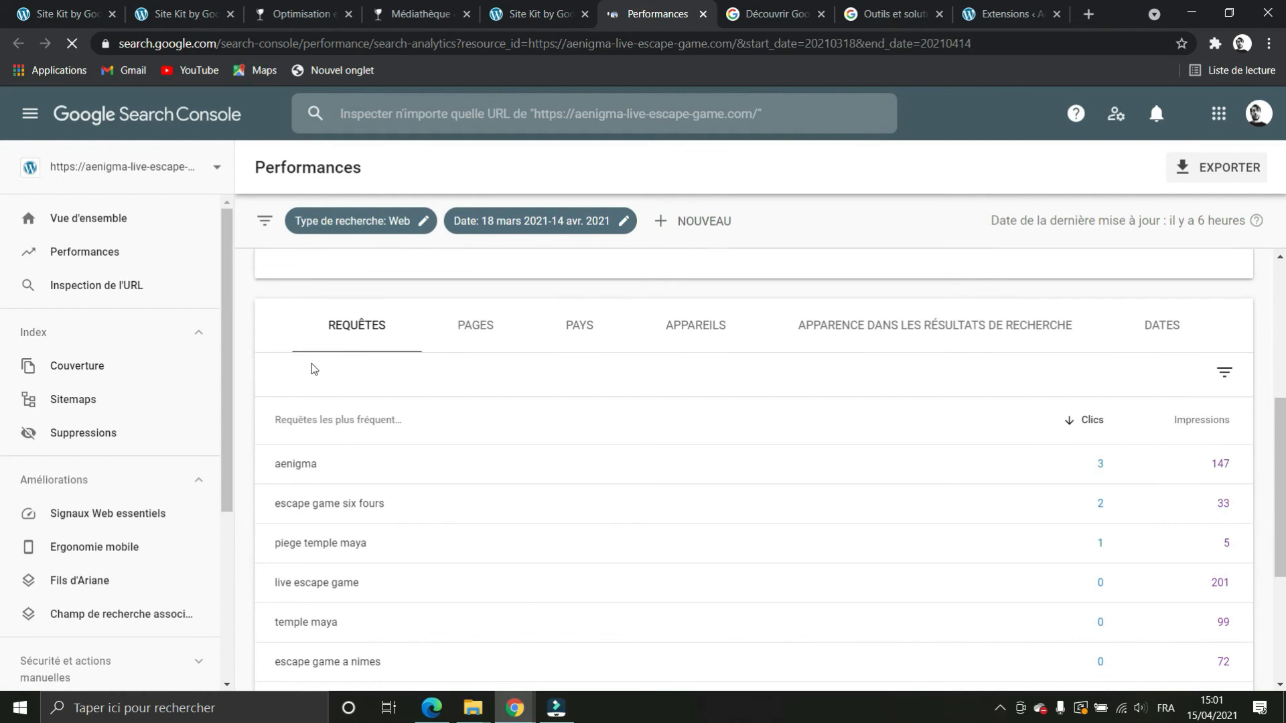
{"action": "scroll", "coordinate": [603, 370], "scroll_direction": "down", "scroll_amount": 2}
{"action": "scroll", "coordinate": [882, 374], "scroll_direction": "up", "scroll_amount": 5}
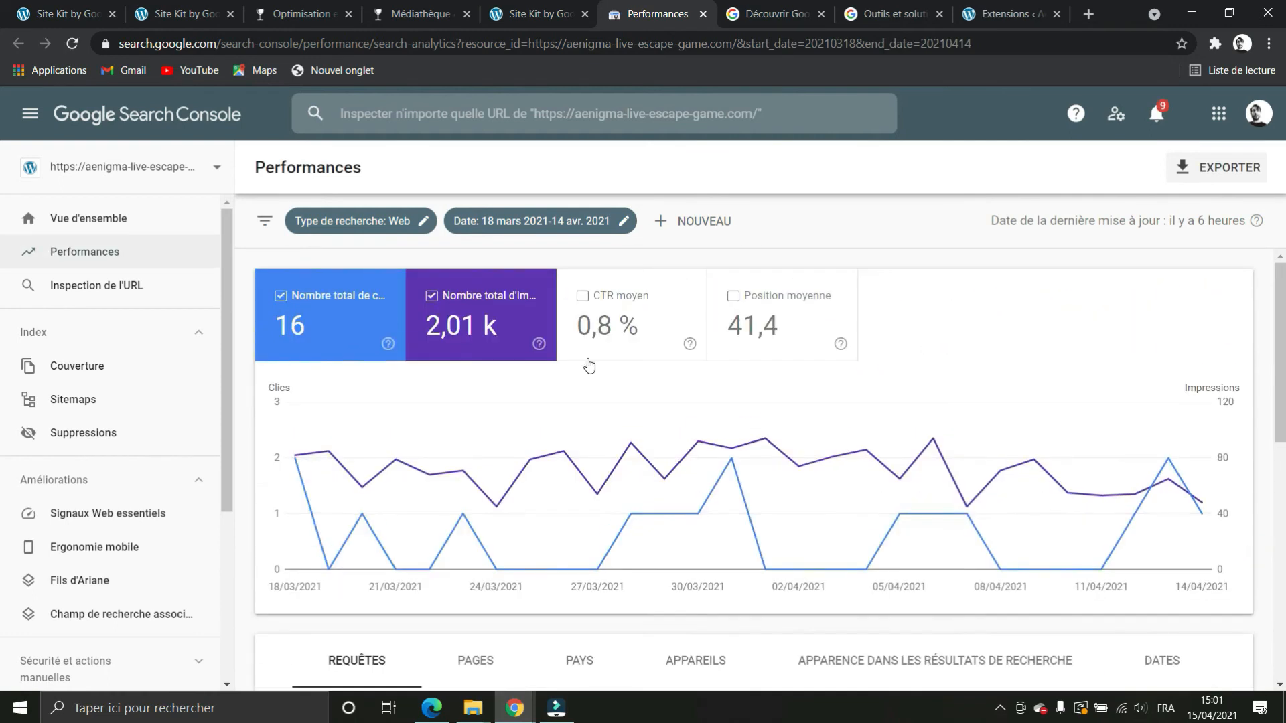
View the site's overview in Search Console, including the clicks chart, page coverage and enhancements.
{"action": "left_click", "coordinate": [98, 228]}
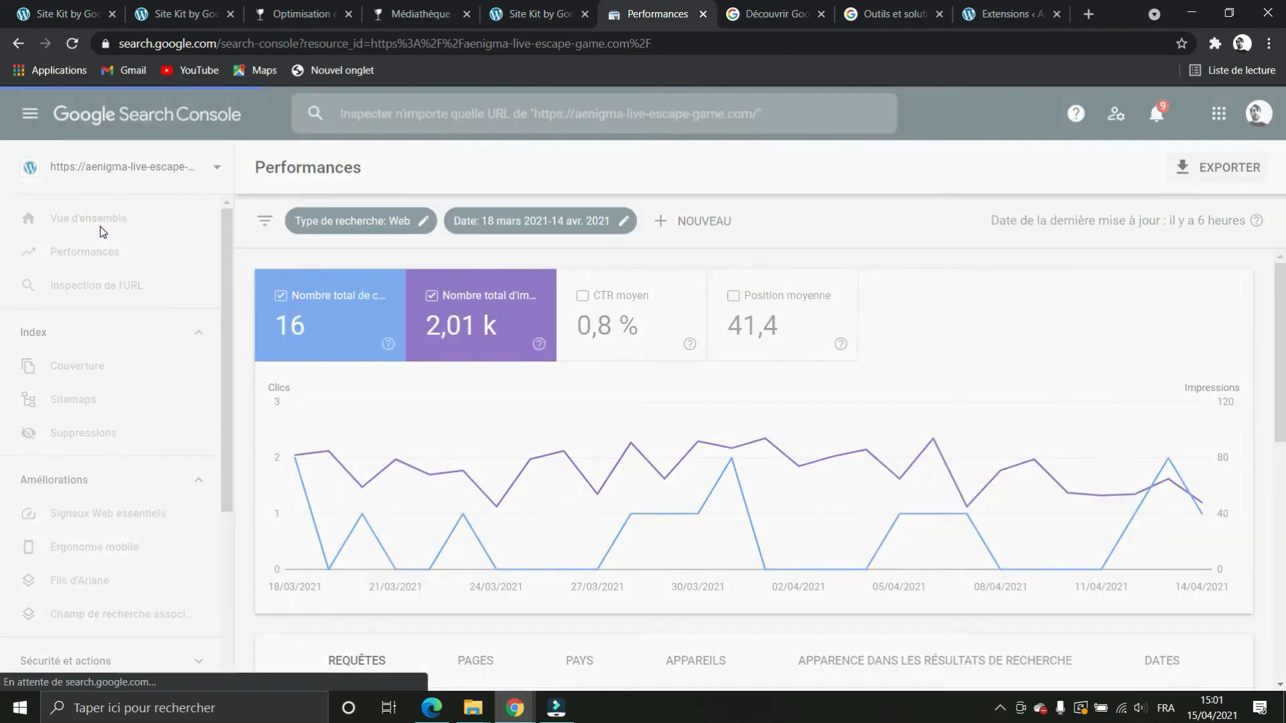
{"action": "scroll", "coordinate": [683, 255], "scroll_direction": "down", "scroll_amount": 4}
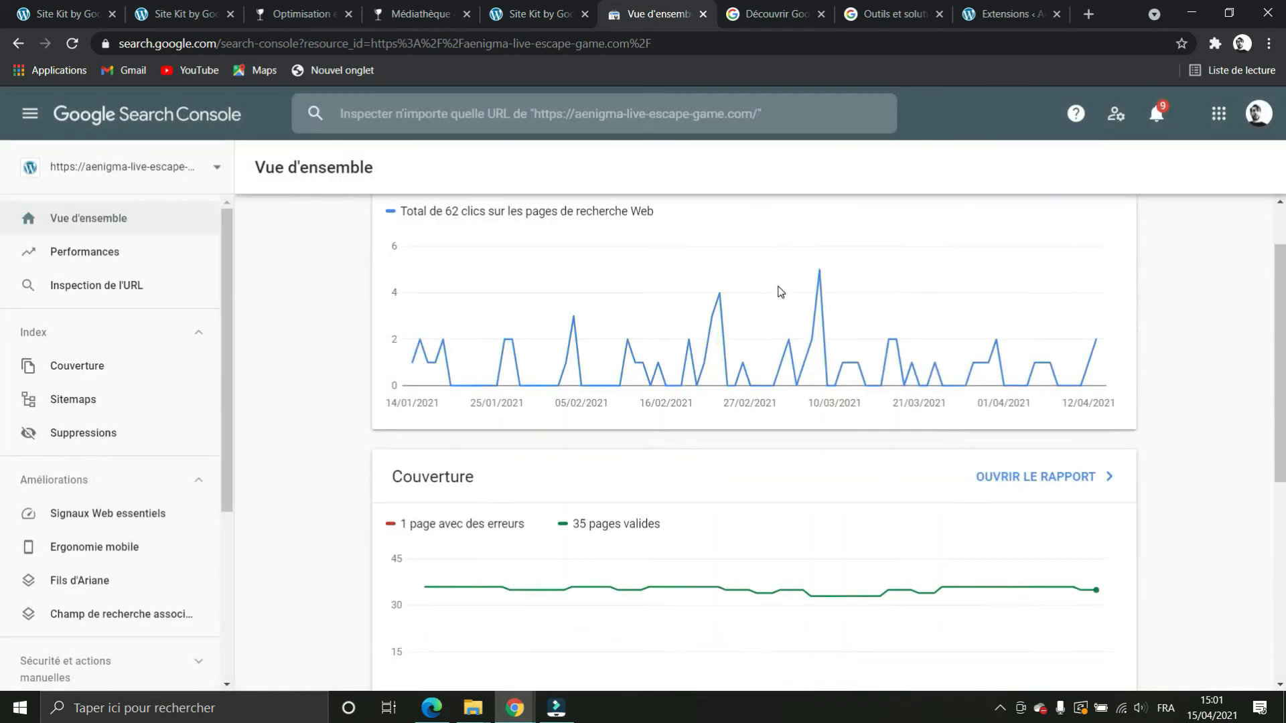
{"action": "scroll", "coordinate": [416, 355], "scroll_direction": "down", "scroll_amount": 3}
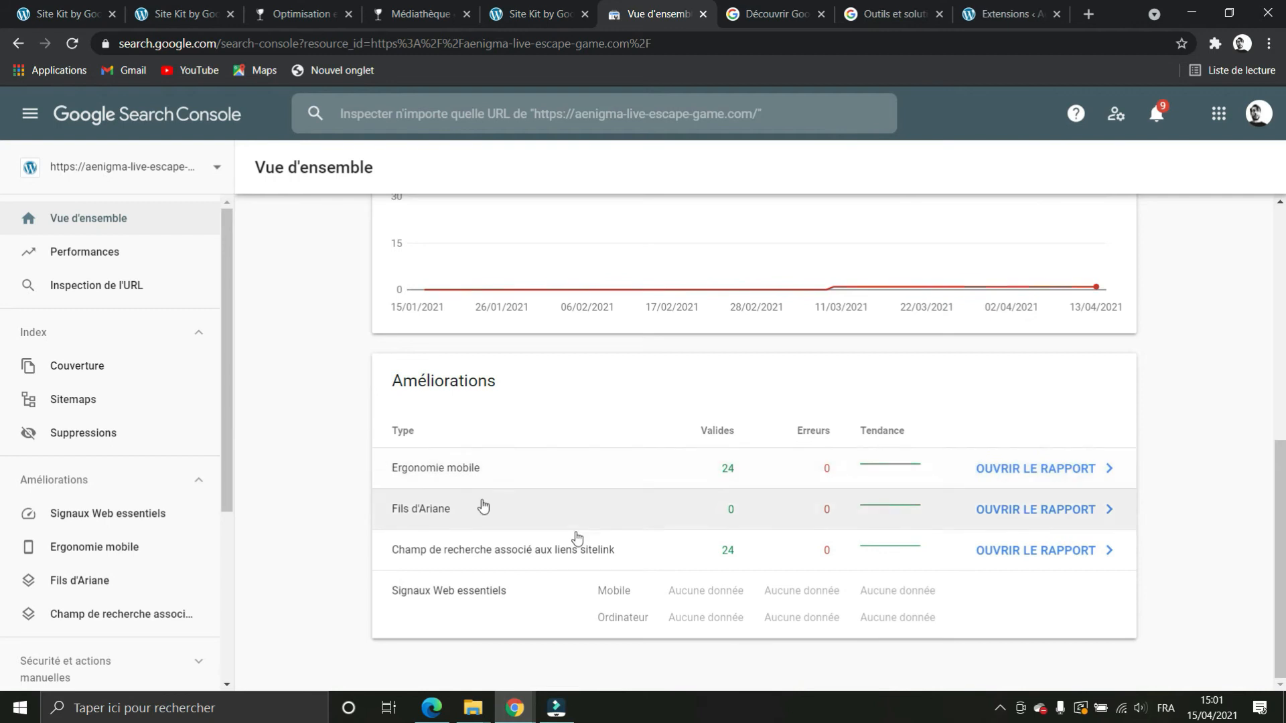
{"action": "scroll", "coordinate": [572, 536], "scroll_direction": "up", "scroll_amount": 3}
Open the three-month performance report and examine the clicks and impressions of its most frequent queries.
{"action": "left_click", "coordinate": [67, 261]}
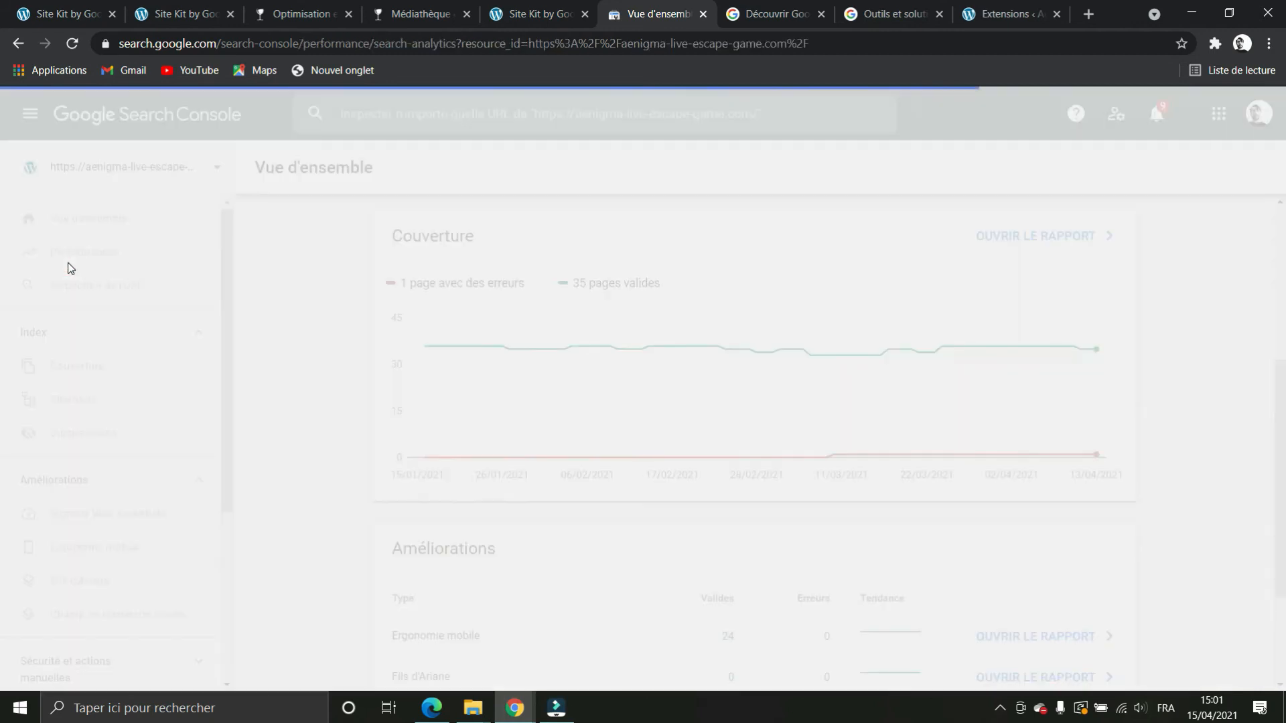
{"action": "scroll", "coordinate": [468, 405], "scroll_direction": "down", "scroll_amount": 10}
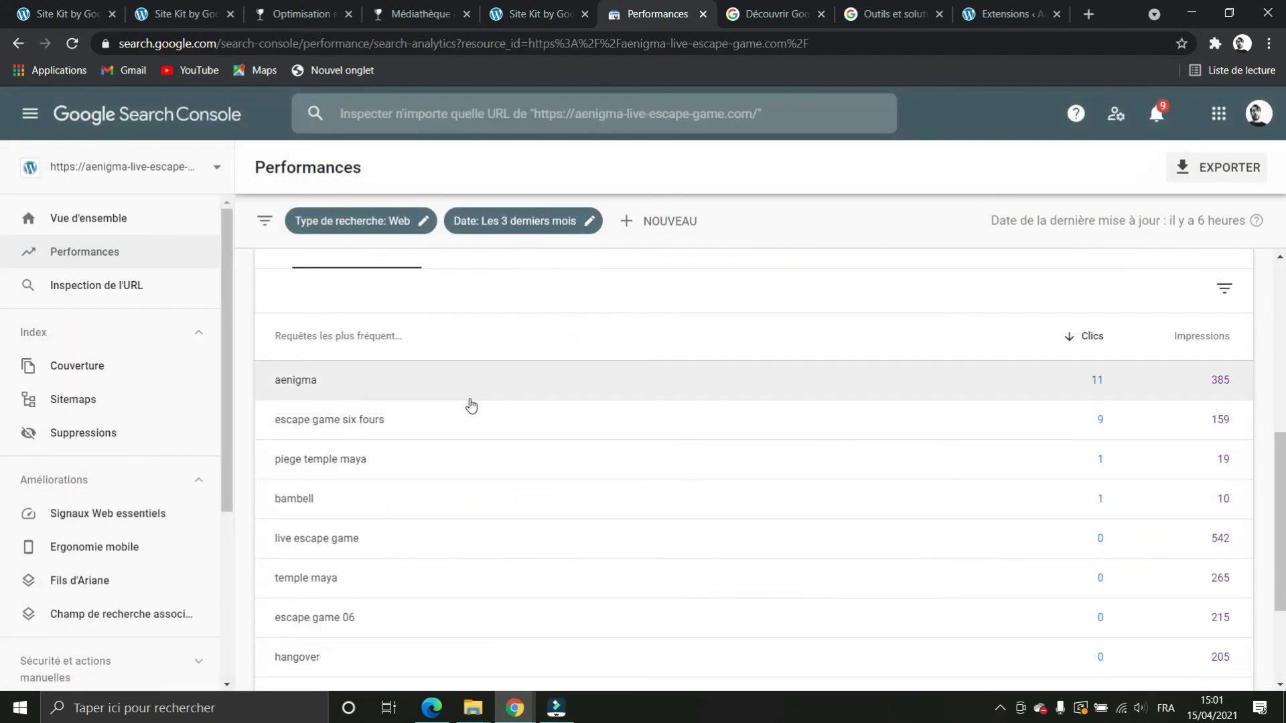
{"action": "scroll", "coordinate": [420, 400], "scroll_direction": "up", "scroll_amount": 3}
{"action": "scroll", "coordinate": [420, 399], "scroll_direction": "up", "scroll_amount": 1}
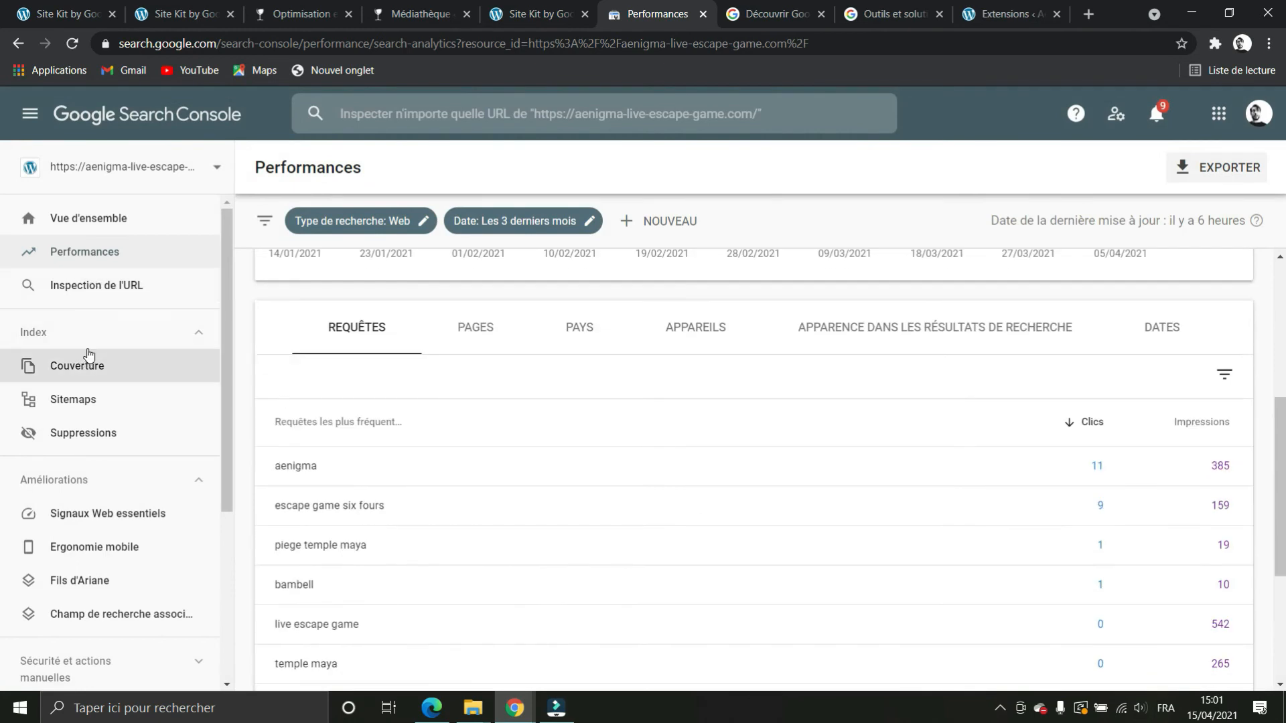
Look at the URL inspection field and the available index and enhancement reports, and close Search Console.
{"action": "left_click", "coordinate": [522, 106]}
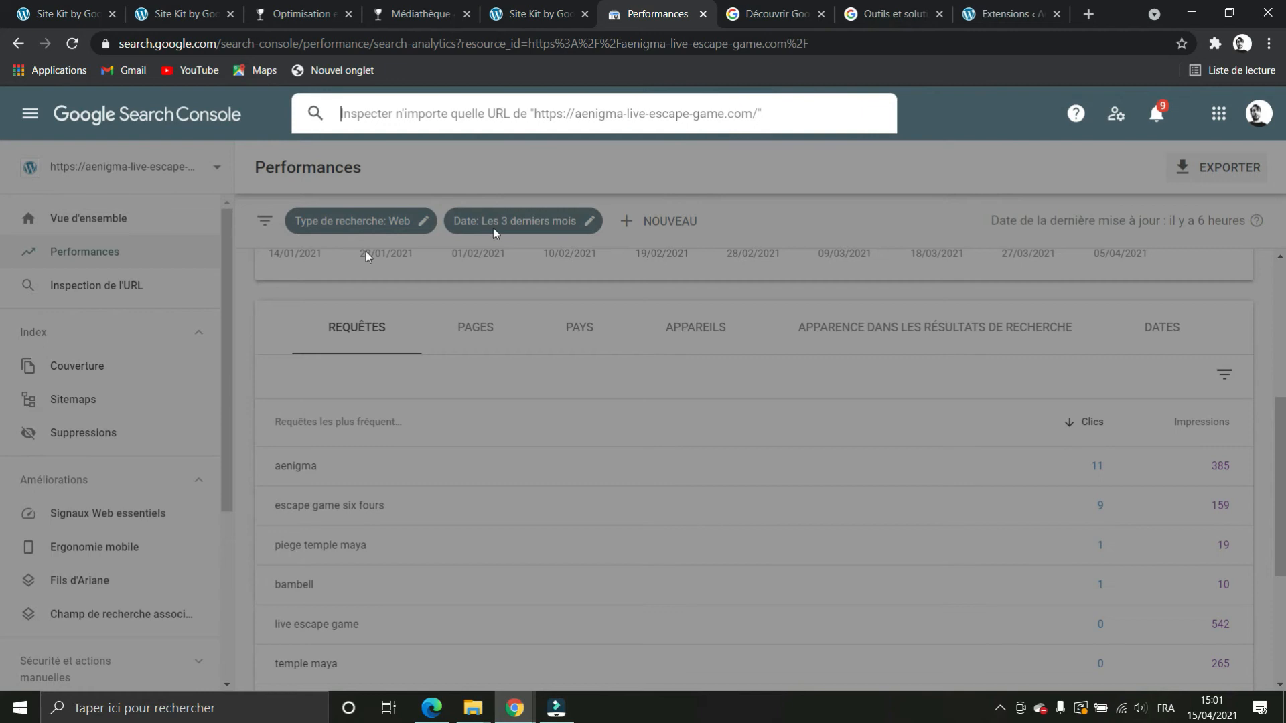
{"action": "left_click", "coordinate": [226, 307]}
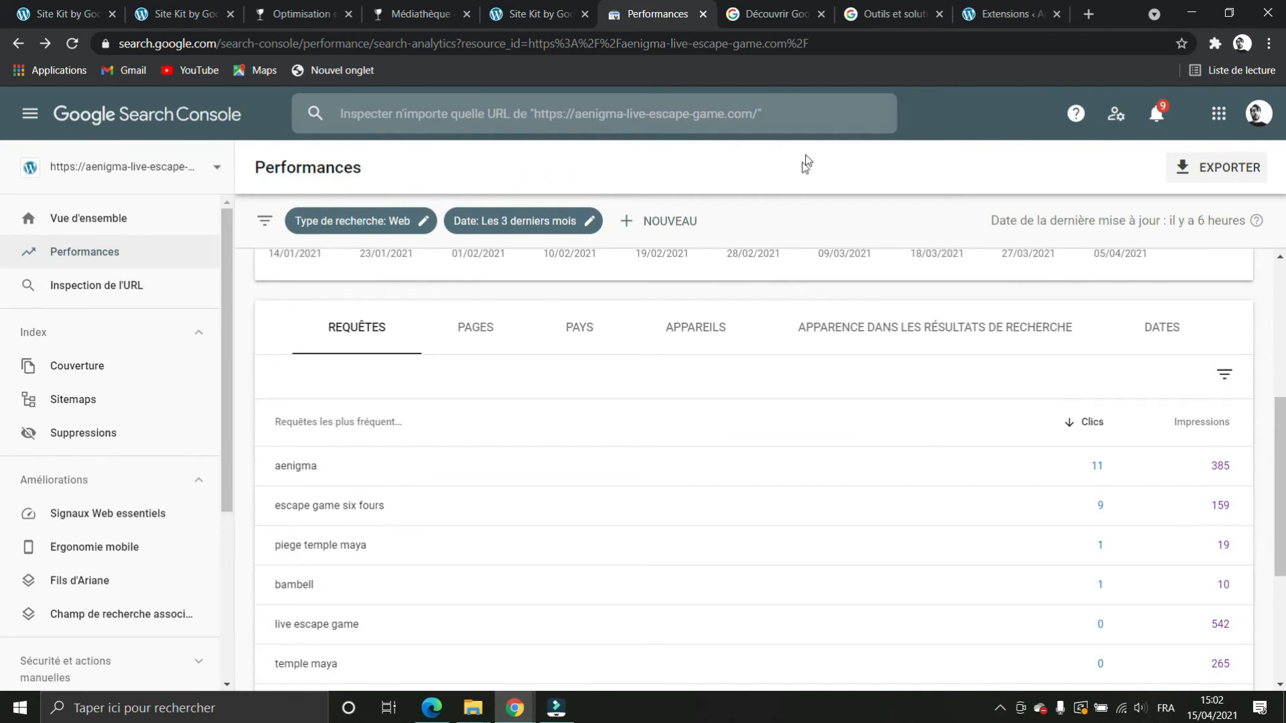
{"action": "scroll", "coordinate": [238, 355], "scroll_direction": "down", "scroll_amount": 1}
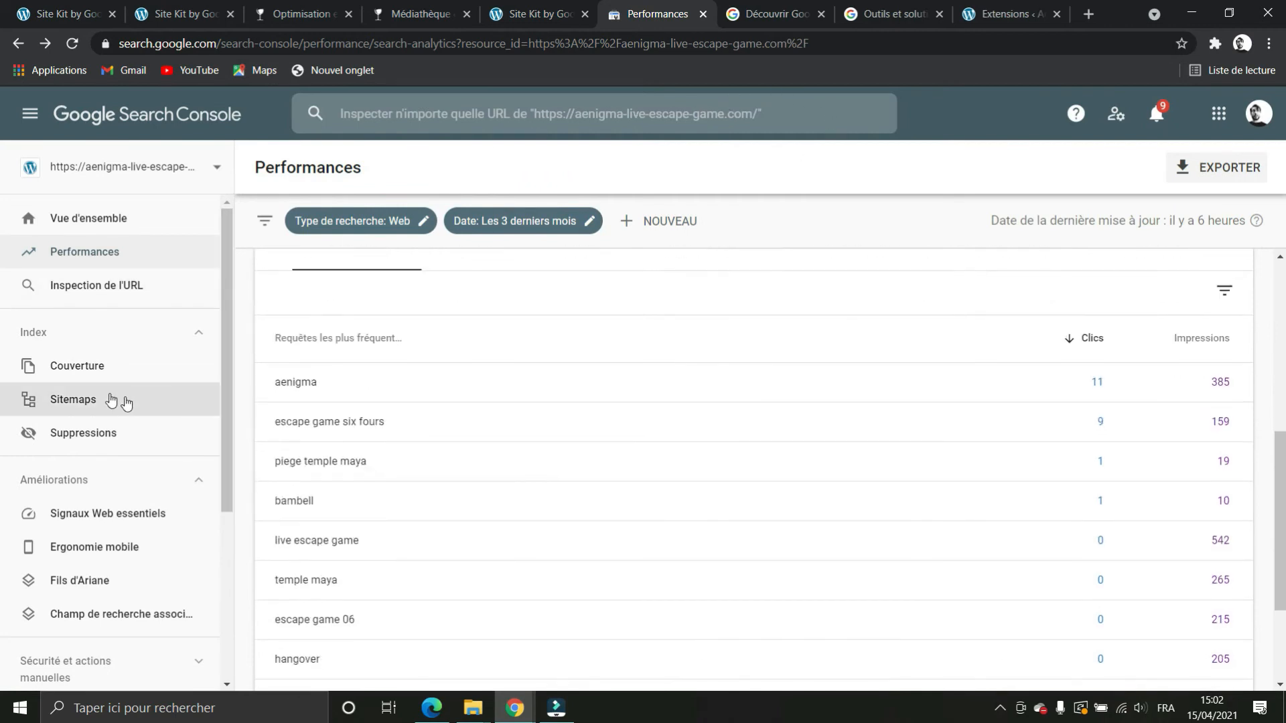
{"action": "scroll", "coordinate": [117, 415], "scroll_direction": "down", "scroll_amount": 1}
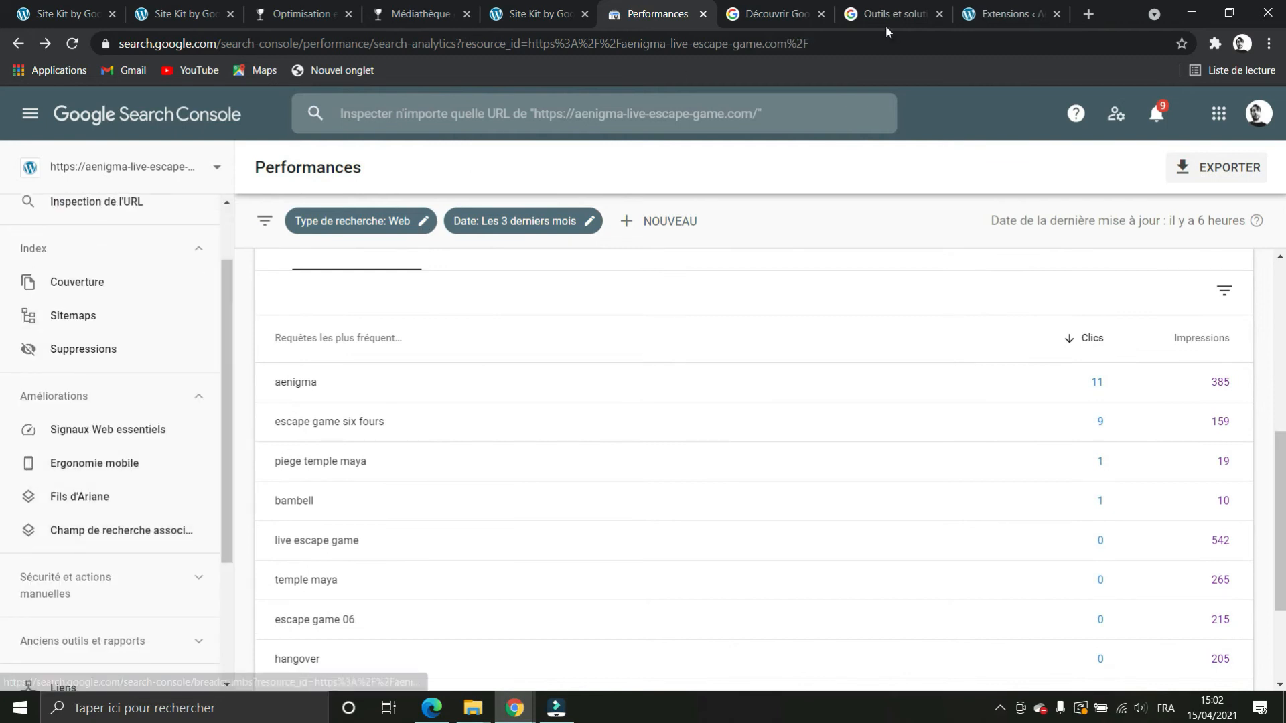
{"action": "left_click", "coordinate": [702, 13]}
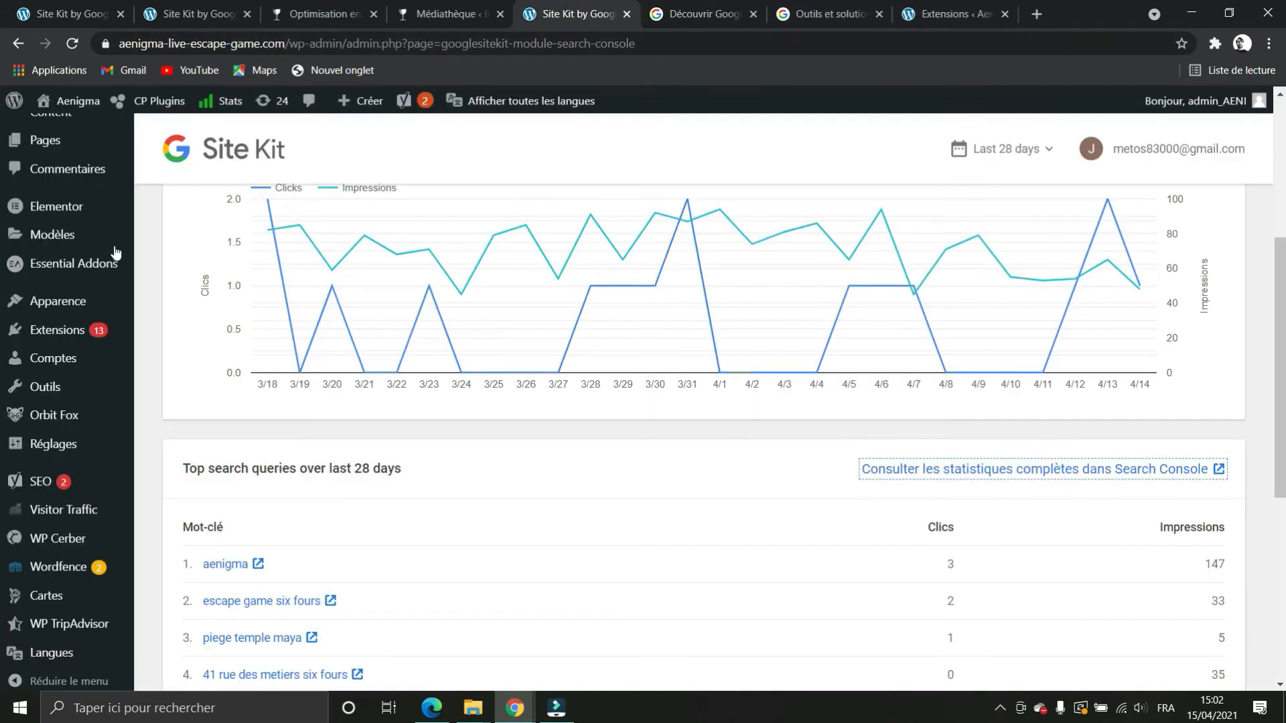
Open Site Kit's Google Analytics report and examine the audience overview of users, sessions, bounce rate and session duration.
{"action": "scroll", "coordinate": [94, 237], "scroll_direction": "up", "scroll_amount": 5}
{"action": "left_click", "coordinate": [57, 269]}
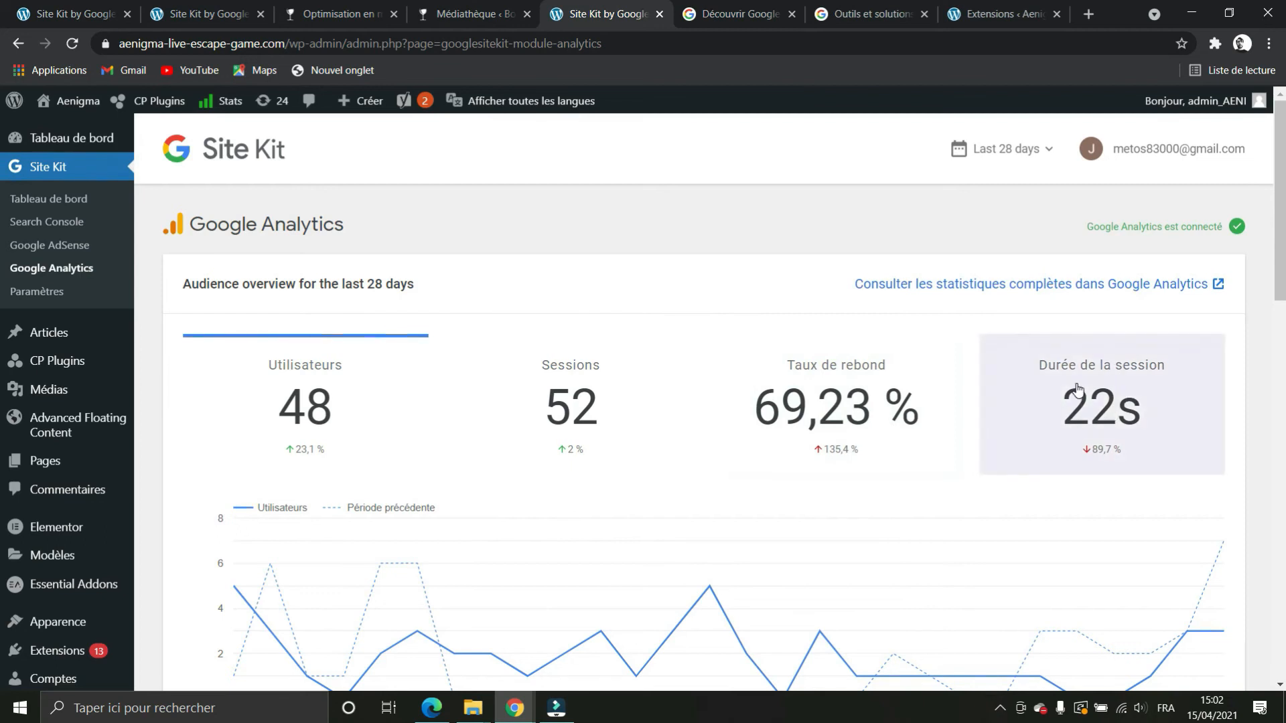
{"action": "scroll", "coordinate": [857, 258], "scroll_direction": "down", "scroll_amount": 4}
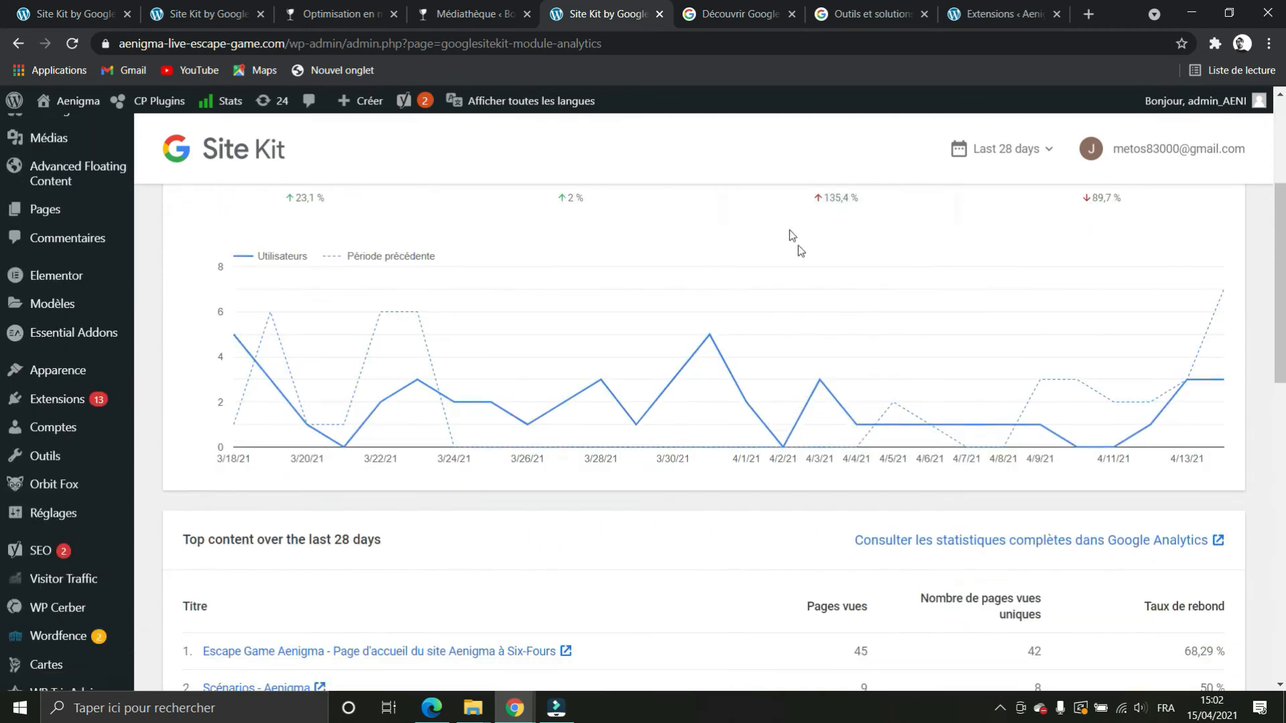
{"action": "scroll", "coordinate": [848, 447], "scroll_direction": "down", "scroll_amount": 3}
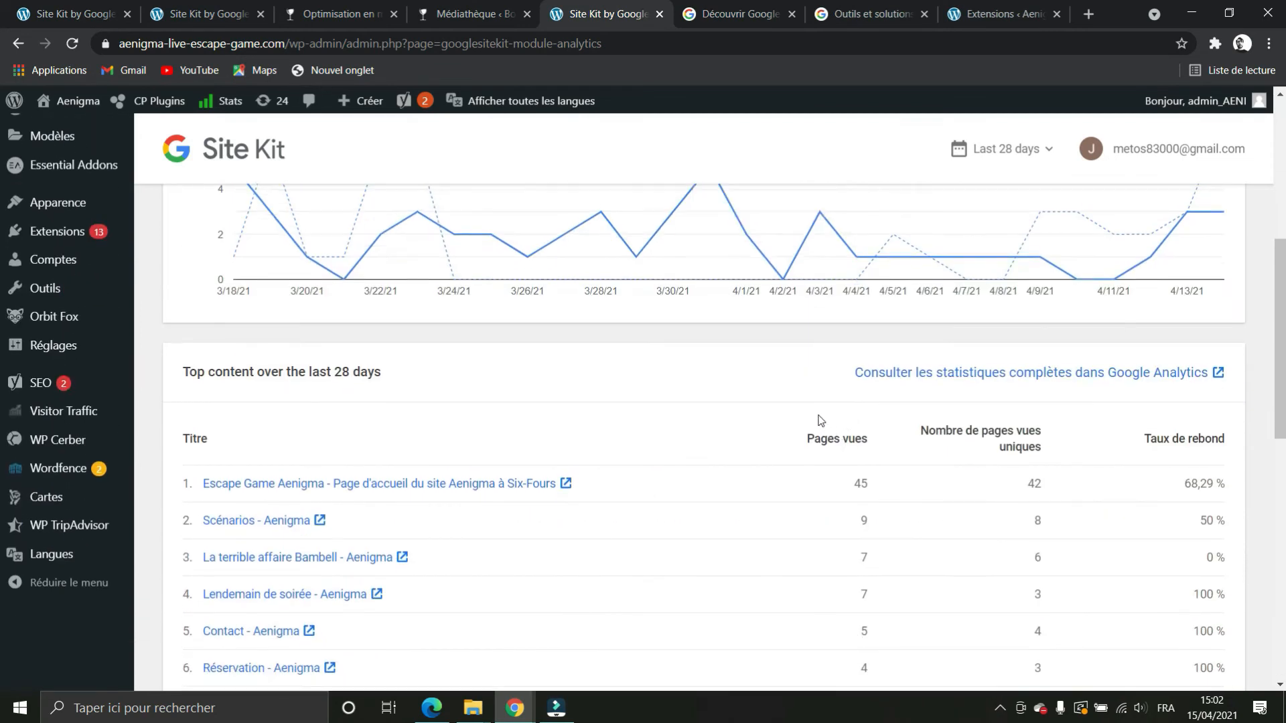
{"action": "scroll", "coordinate": [817, 419], "scroll_direction": "up", "scroll_amount": 5}
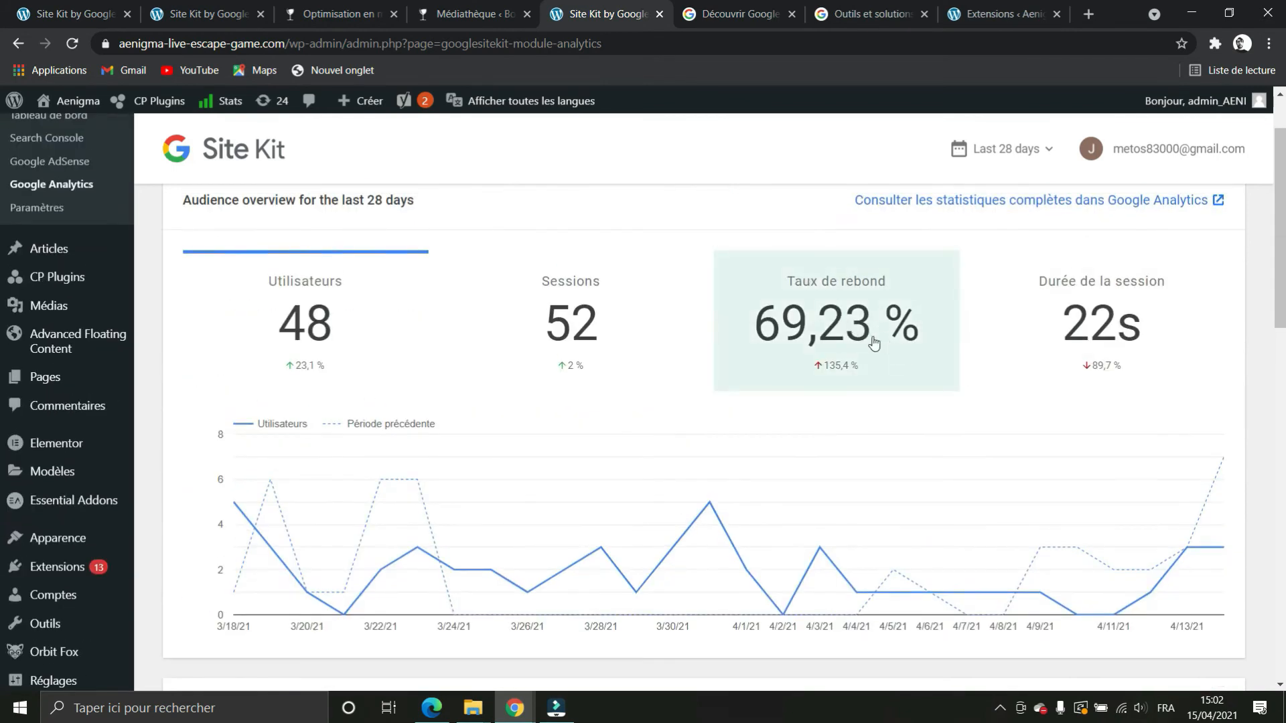
Examine the page views, unique page views and bounce rates of the top content over the last 28 days.
{"action": "scroll", "coordinate": [845, 337], "scroll_direction": "down", "scroll_amount": 6}
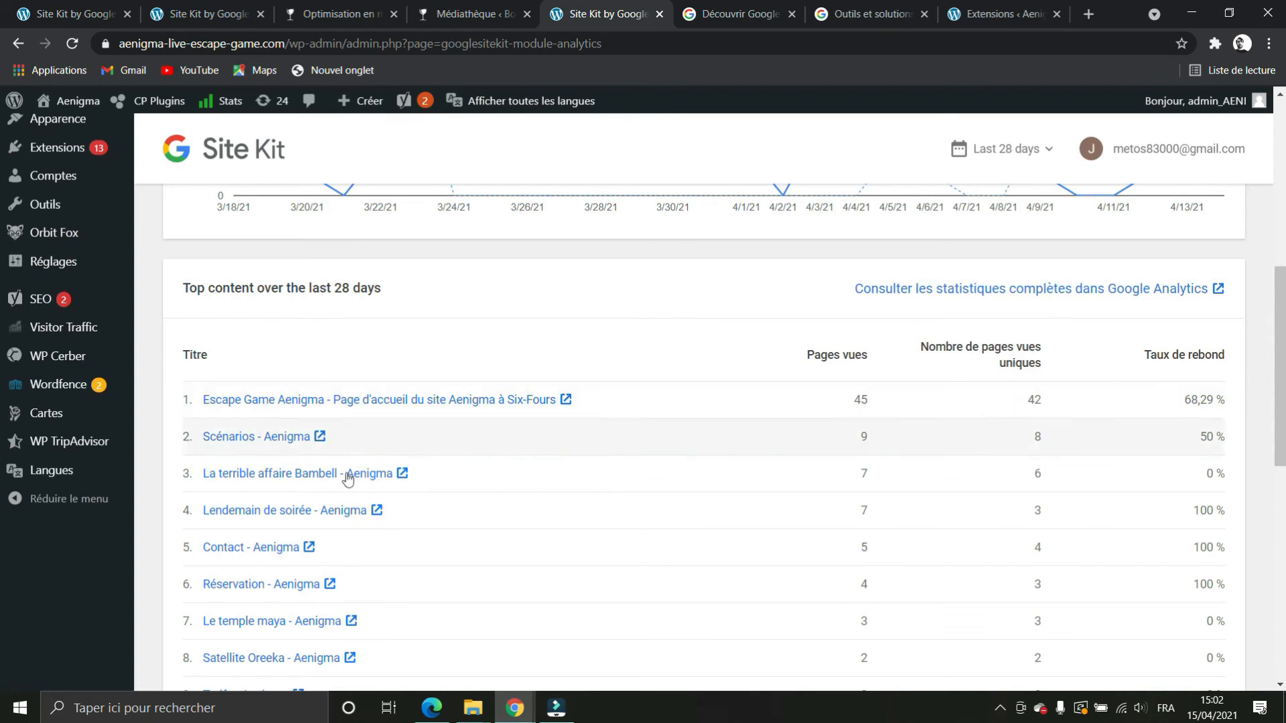
{"action": "scroll", "coordinate": [675, 354], "scroll_direction": "down", "scroll_amount": 2}
{"action": "scroll", "coordinate": [846, 489], "scroll_direction": "up", "scroll_amount": 2}
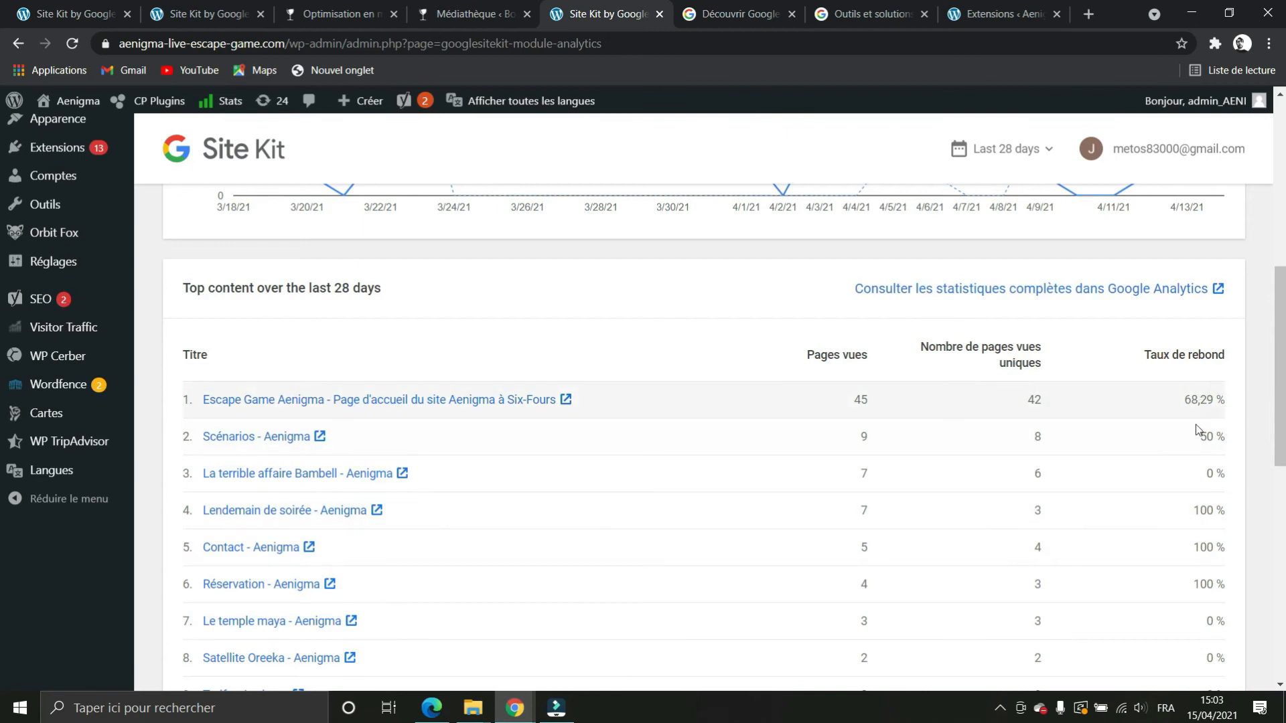
{"action": "scroll", "coordinate": [530, 382], "scroll_direction": "down", "scroll_amount": 1}
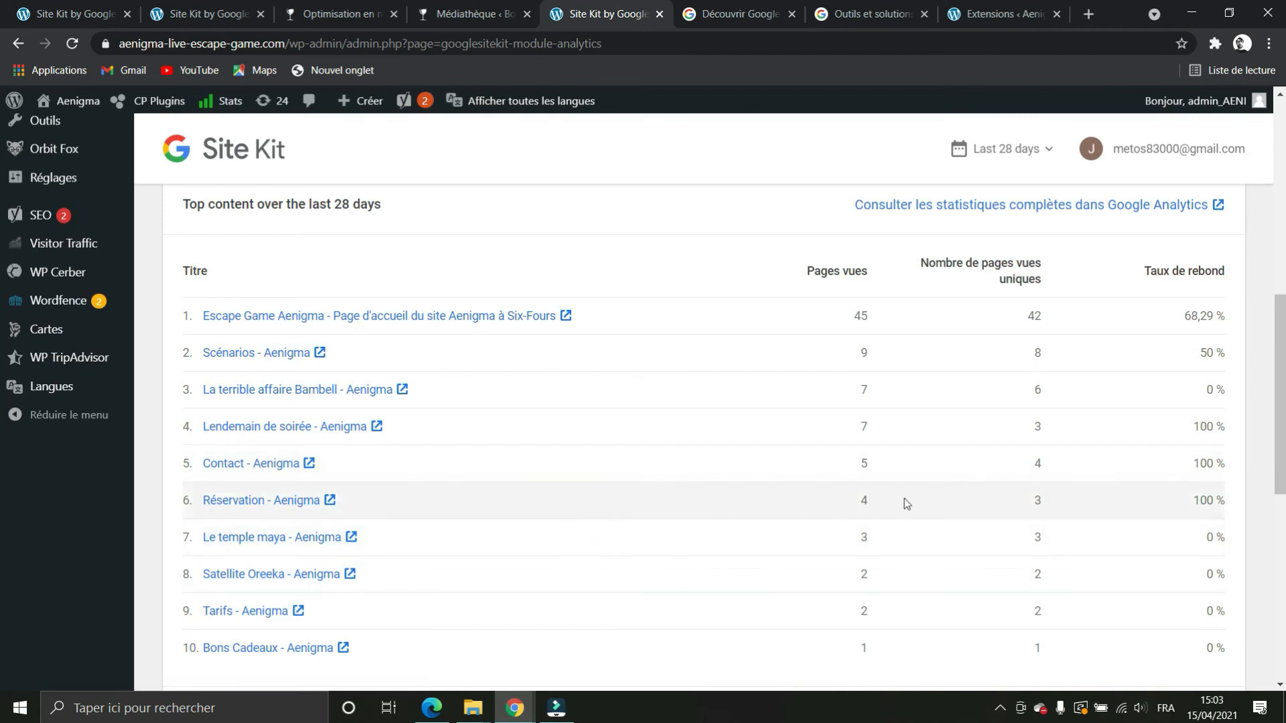
Open the complete top-content statistics in Google Analytics.
{"action": "scroll", "coordinate": [779, 457], "scroll_direction": "up", "scroll_amount": 3}
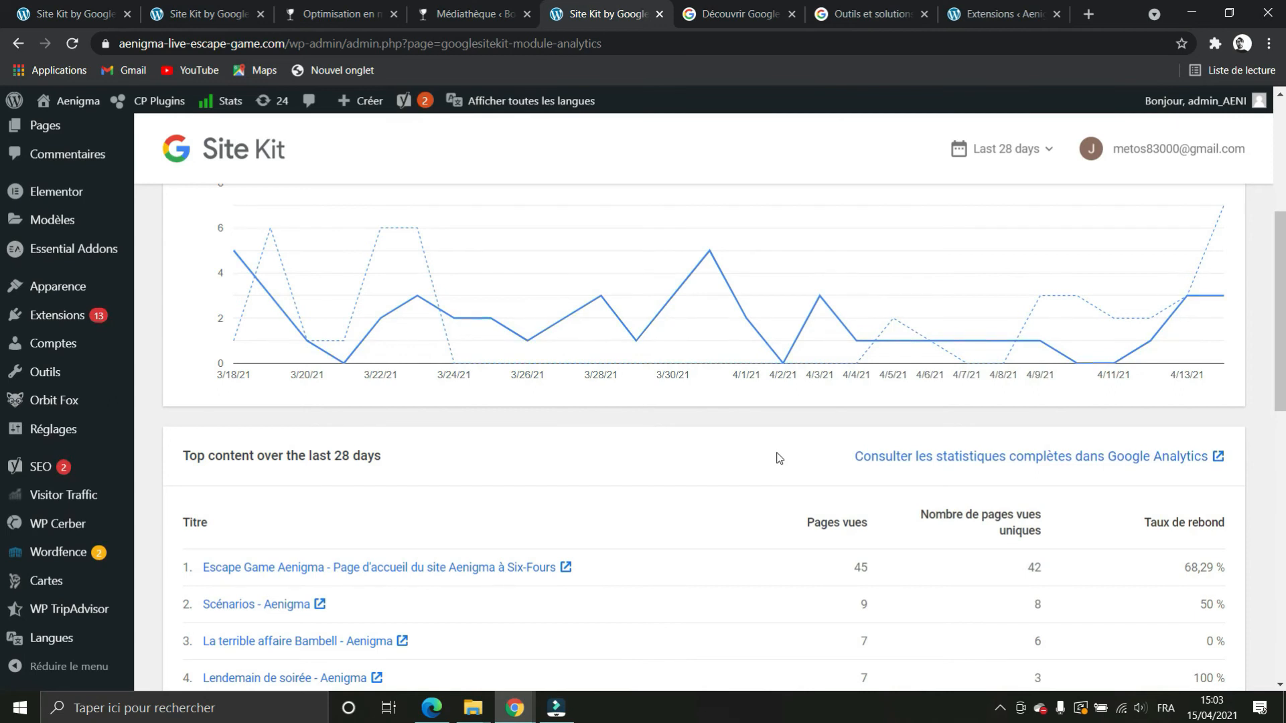
{"action": "scroll", "coordinate": [826, 551], "scroll_direction": "up", "scroll_amount": 2}
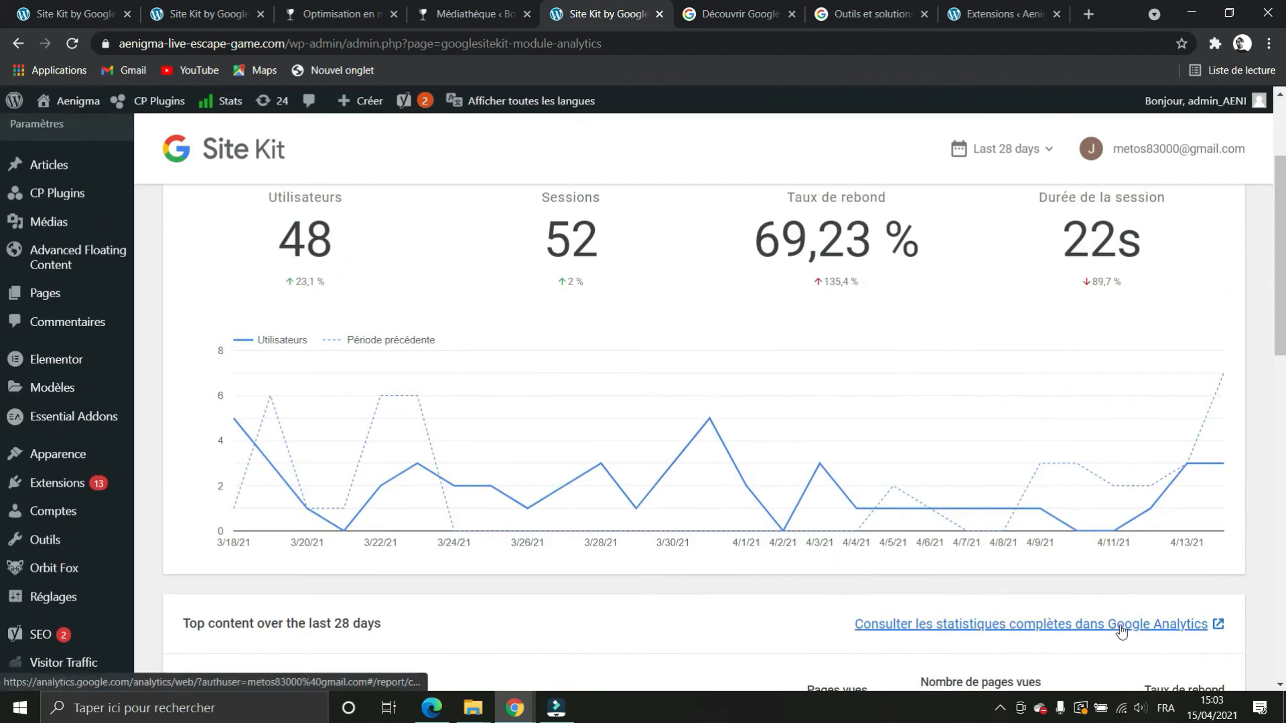
{"action": "left_click", "coordinate": [1122, 631]}
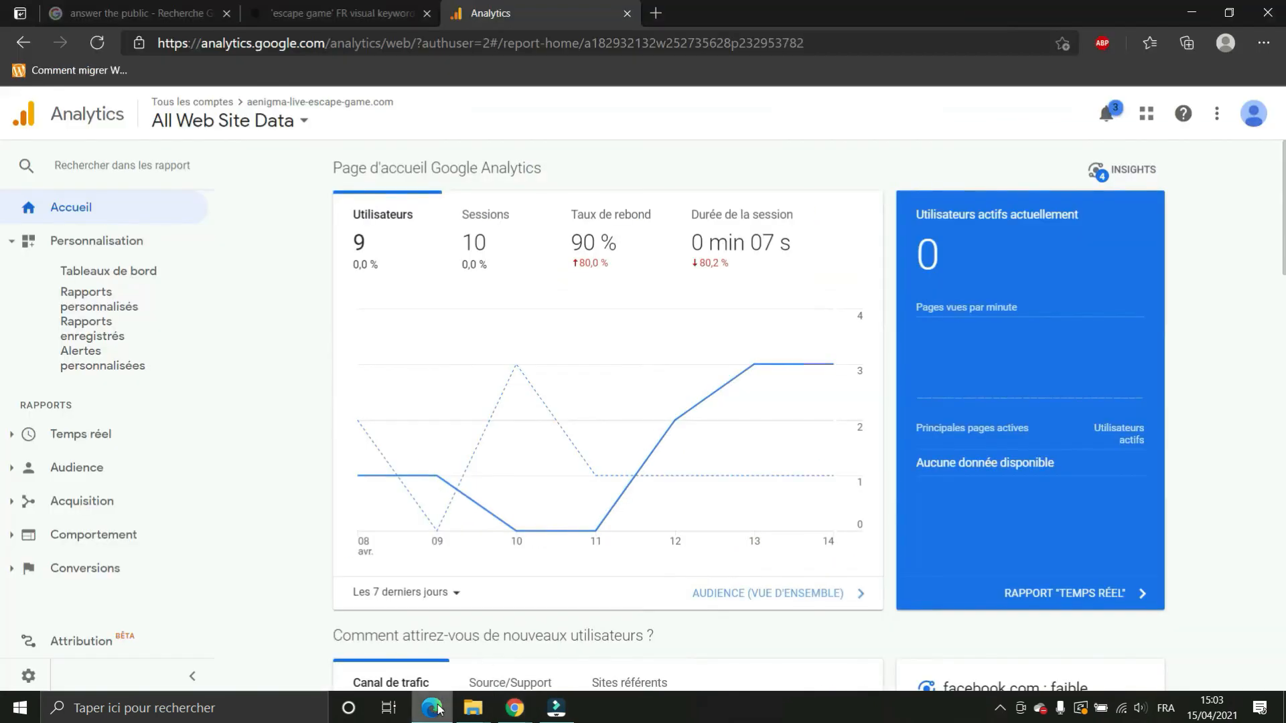
Examine the user overview and the traffic channel chart on the Google Analytics home page.
{"action": "left_click", "coordinate": [236, 240]}
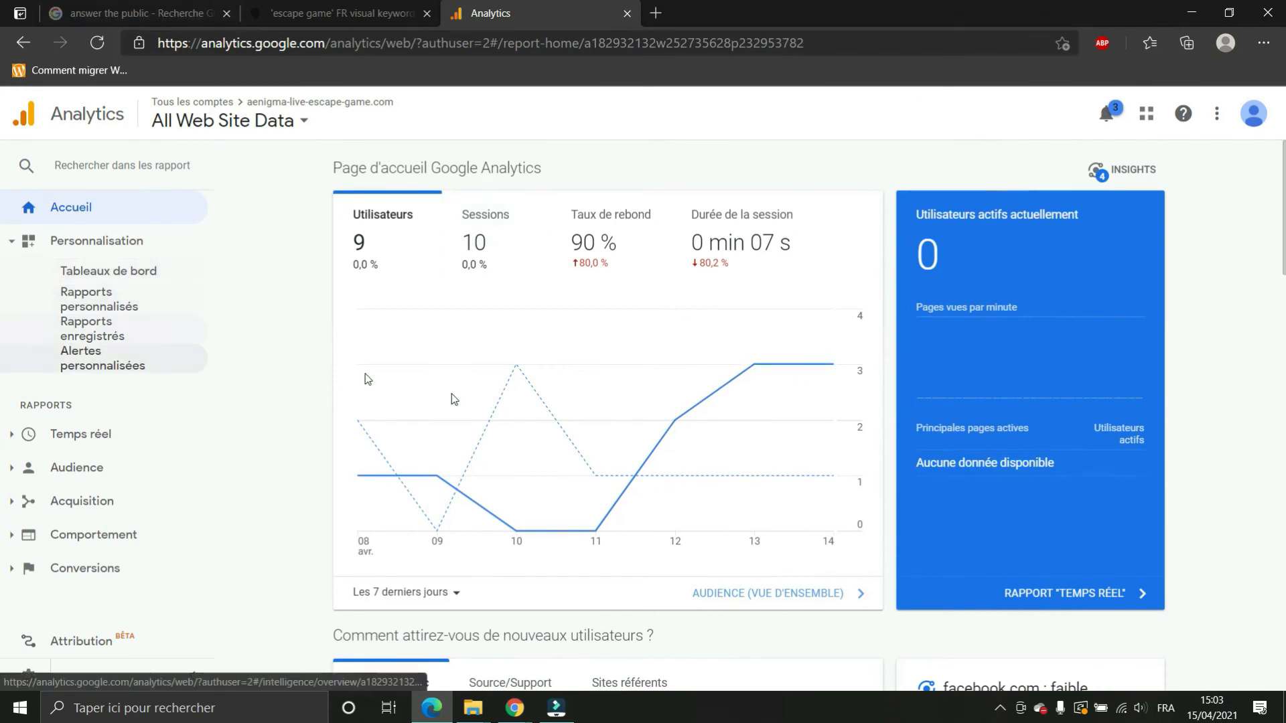
{"action": "scroll", "coordinate": [504, 421], "scroll_direction": "down", "scroll_amount": 3}
{"action": "scroll", "coordinate": [504, 416], "scroll_direction": "down", "scroll_amount": 5}
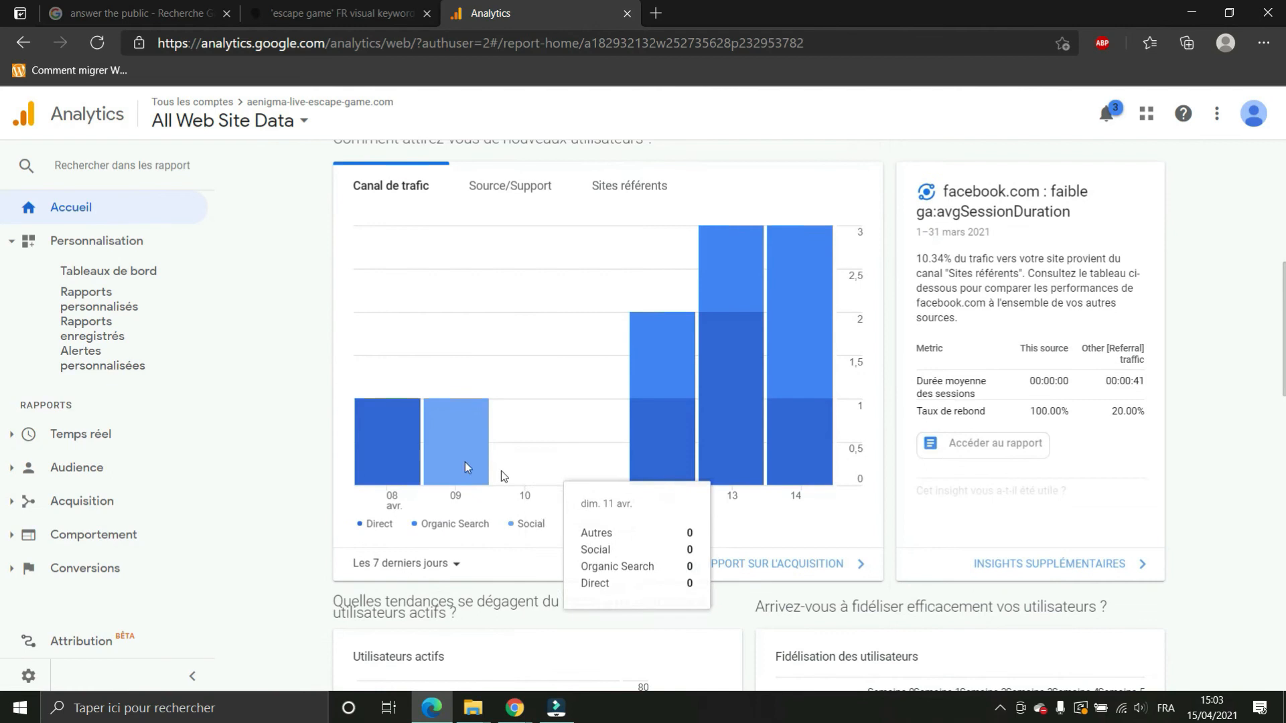
{"action": "scroll", "coordinate": [500, 473], "scroll_direction": "up", "scroll_amount": 1}
Open the real-time geographic zones report, examine its active users, page views and map, and return to the Analytics home page.
{"action": "left_click", "coordinate": [78, 434]}
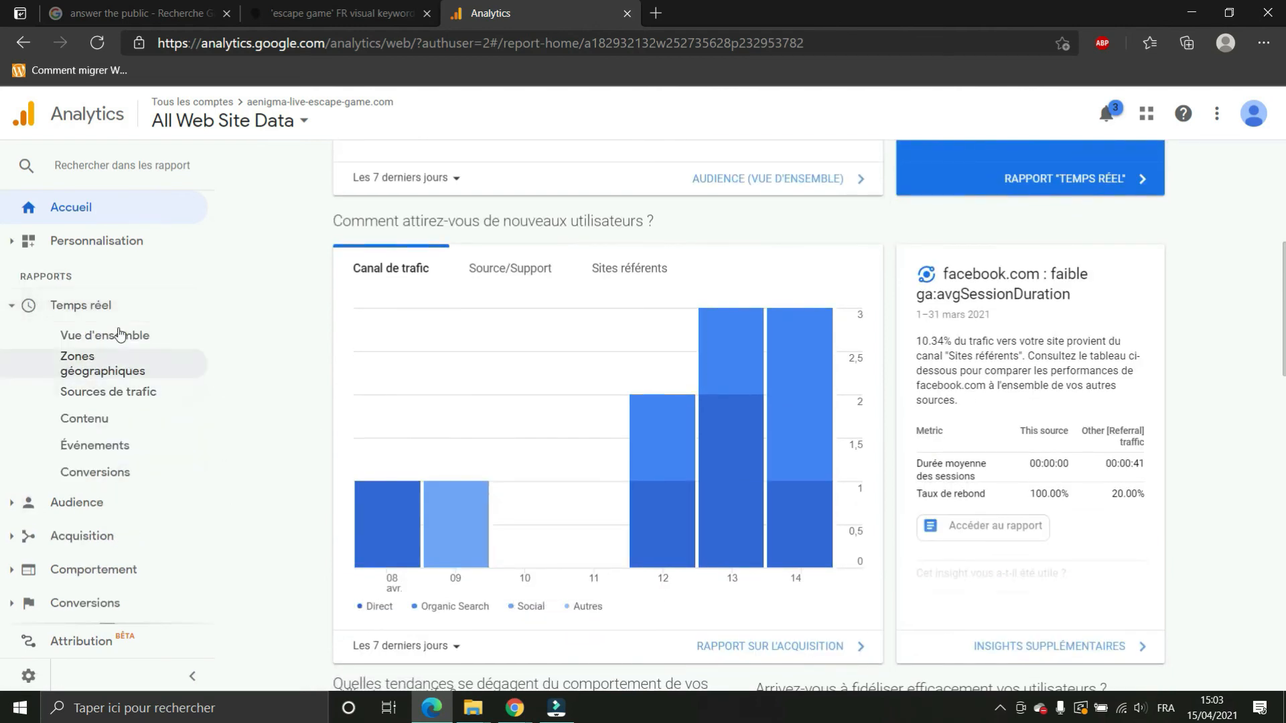
{"action": "left_click", "coordinate": [105, 364]}
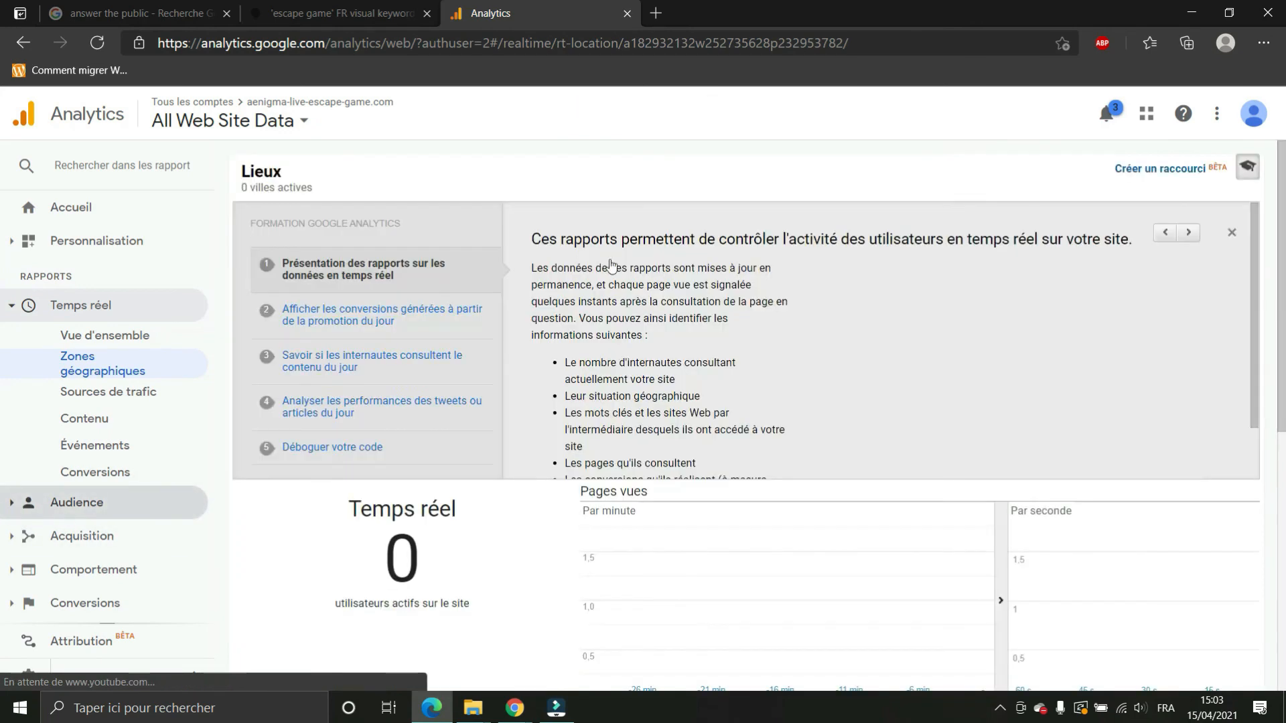
{"action": "scroll", "coordinate": [493, 388], "scroll_direction": "down", "scroll_amount": 3}
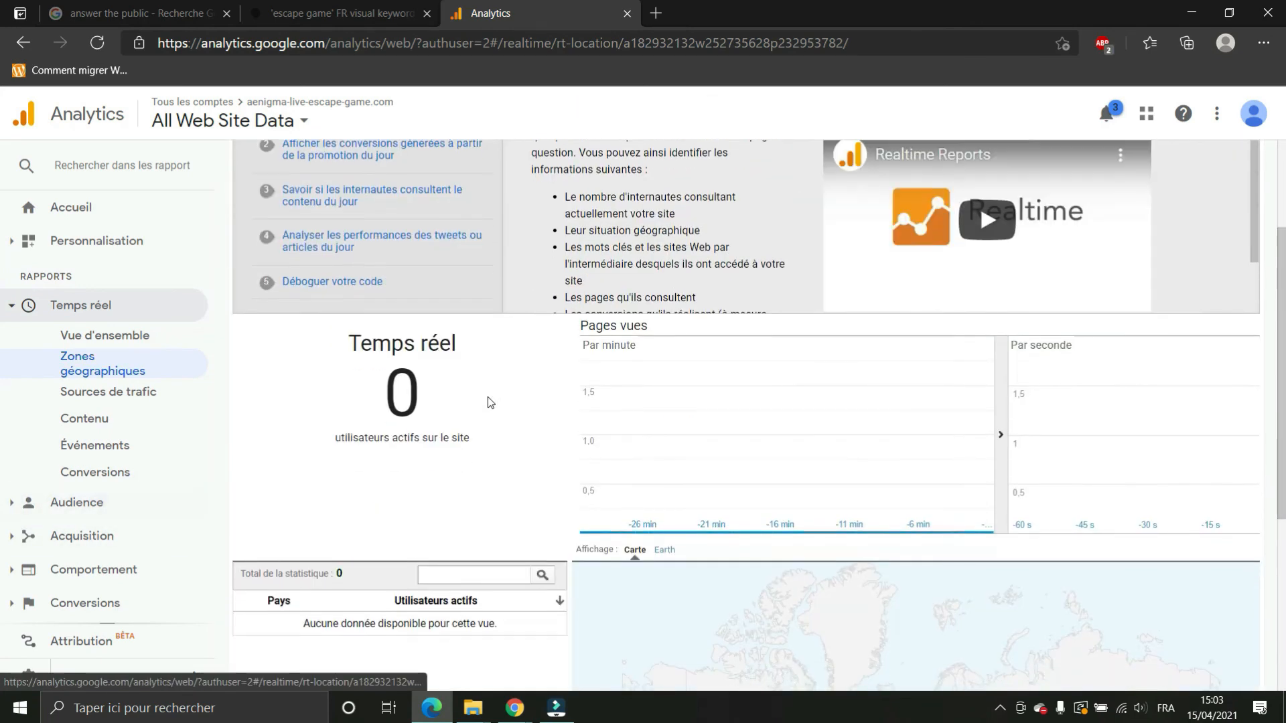
{"action": "scroll", "coordinate": [610, 452], "scroll_direction": "down", "scroll_amount": 4}
{"action": "scroll", "coordinate": [436, 476], "scroll_direction": "up", "scroll_amount": 2}
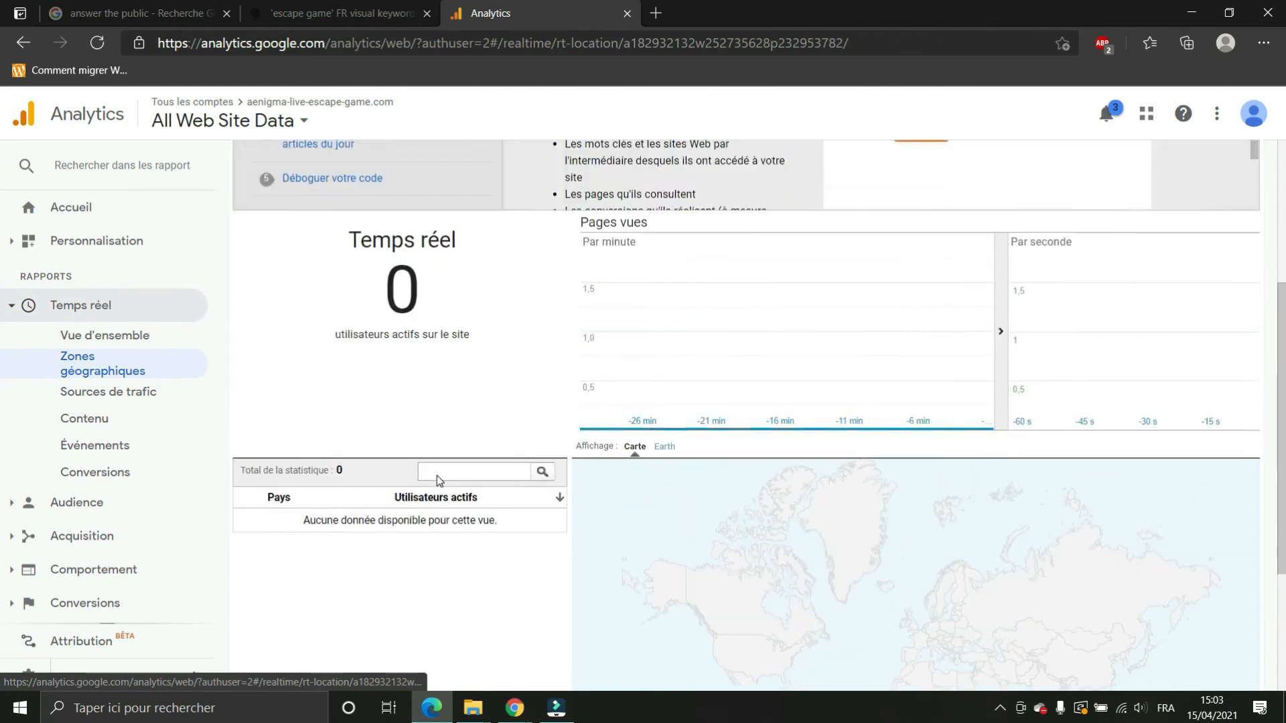
{"action": "scroll", "coordinate": [437, 476], "scroll_direction": "up", "scroll_amount": 4}
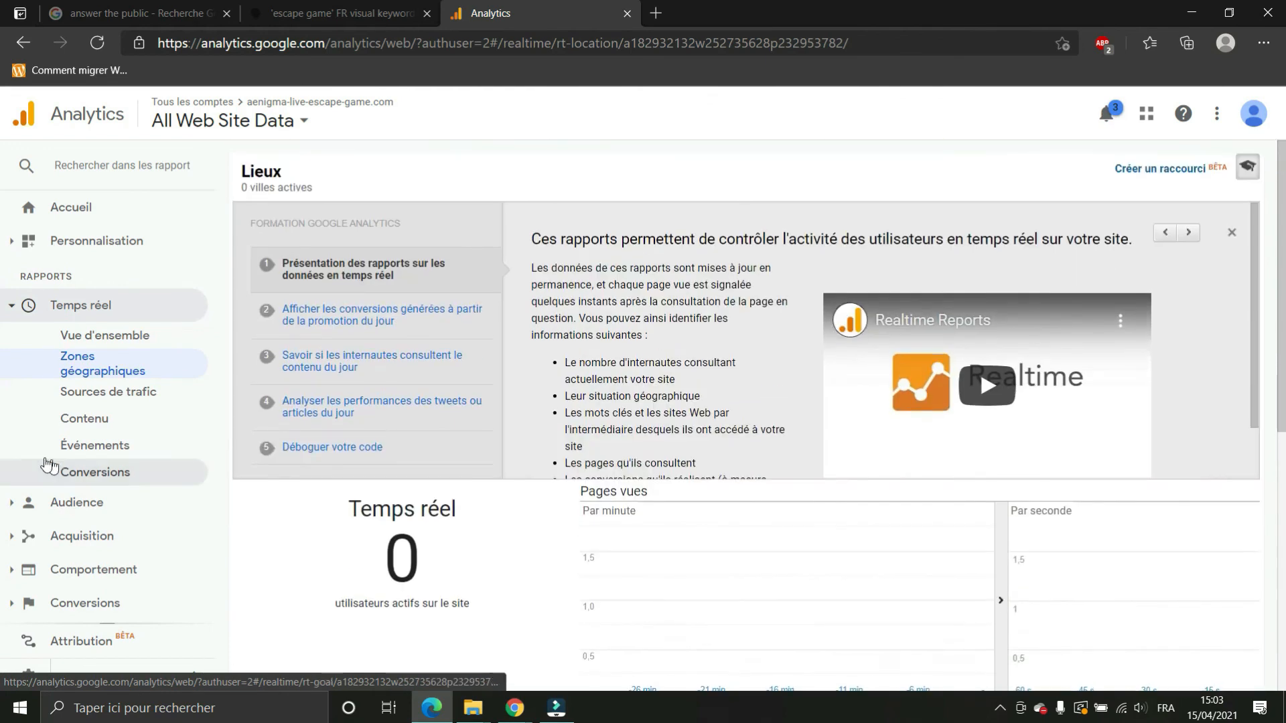
{"action": "left_click", "coordinate": [69, 210]}
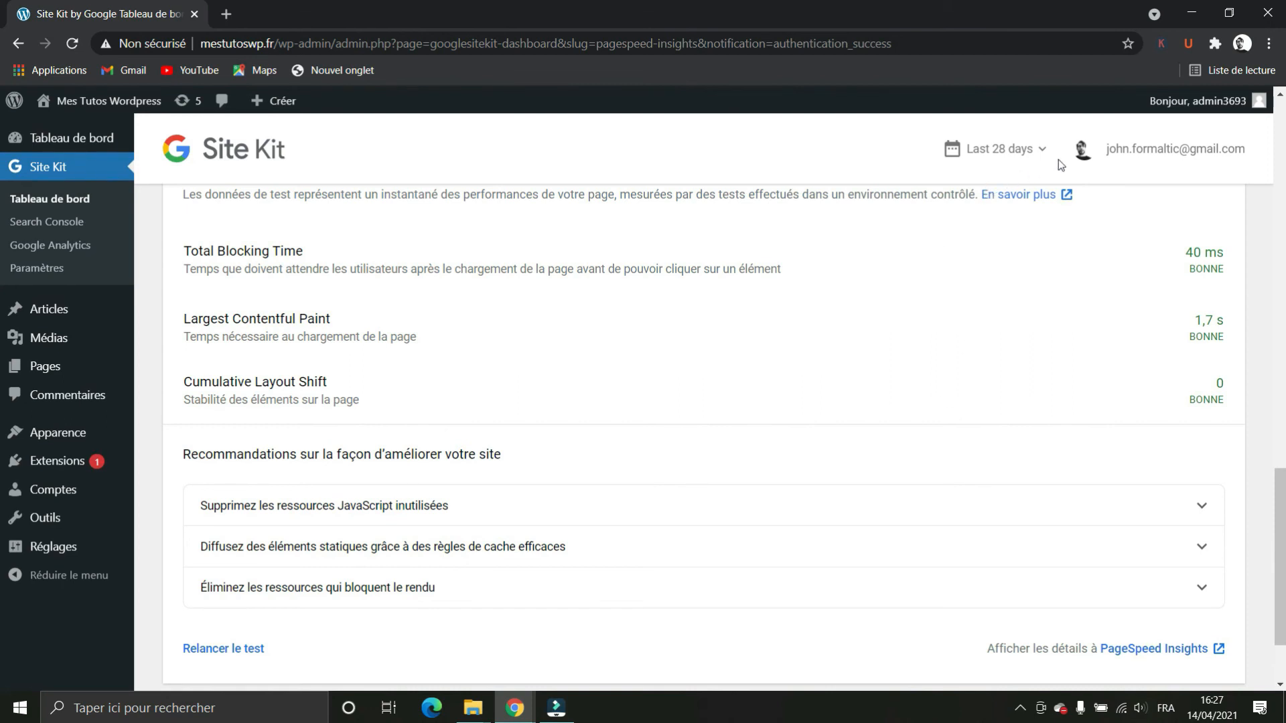
Return to the start of the Site Kit dashboard and look at the account options for disconnecting and managing sites.
{"action": "scroll", "coordinate": [1048, 328], "scroll_direction": "up", "scroll_amount": 15}
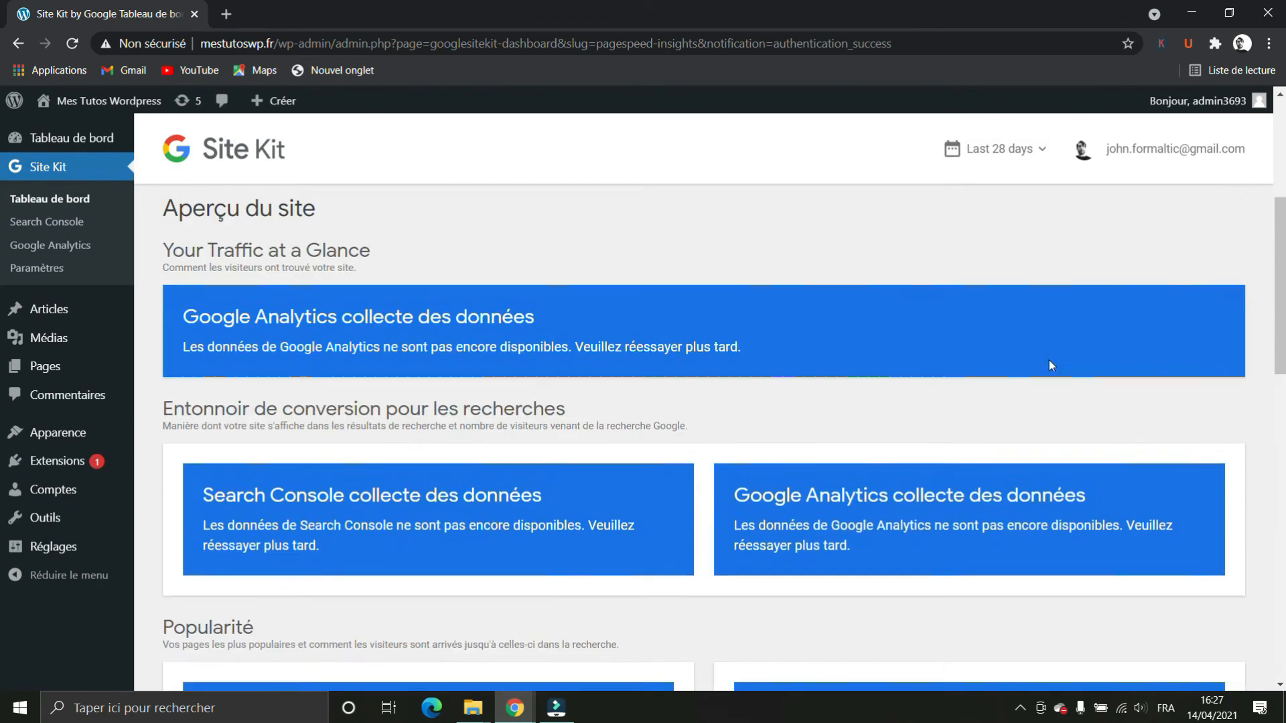
{"action": "scroll", "coordinate": [1049, 360], "scroll_direction": "up", "scroll_amount": 5}
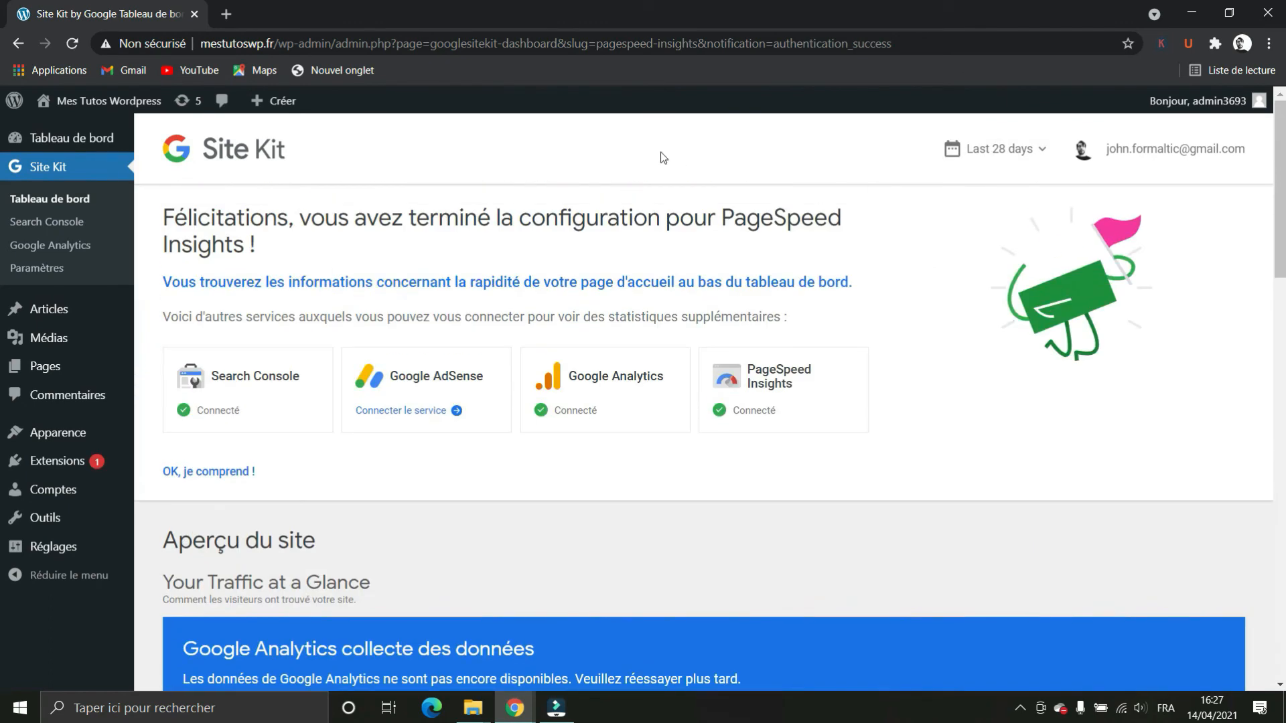
{"action": "left_click", "coordinate": [1236, 154]}
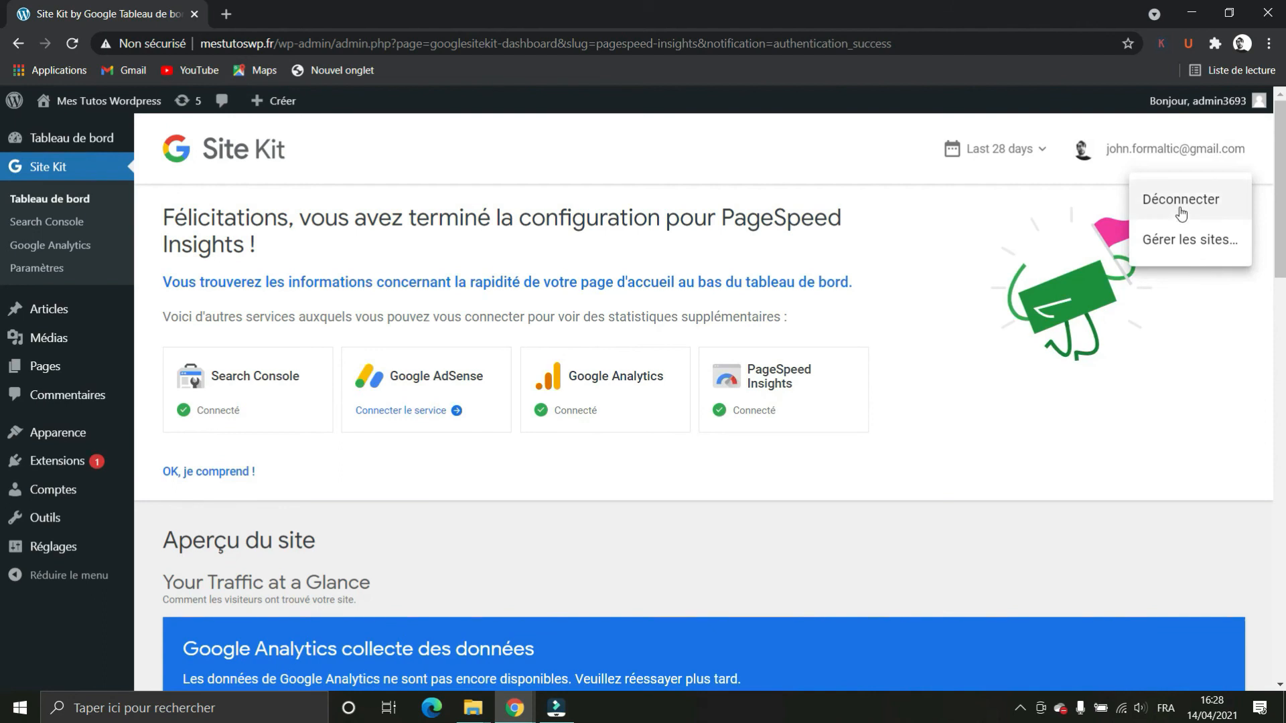
{"action": "left_click", "coordinate": [1142, 270]}
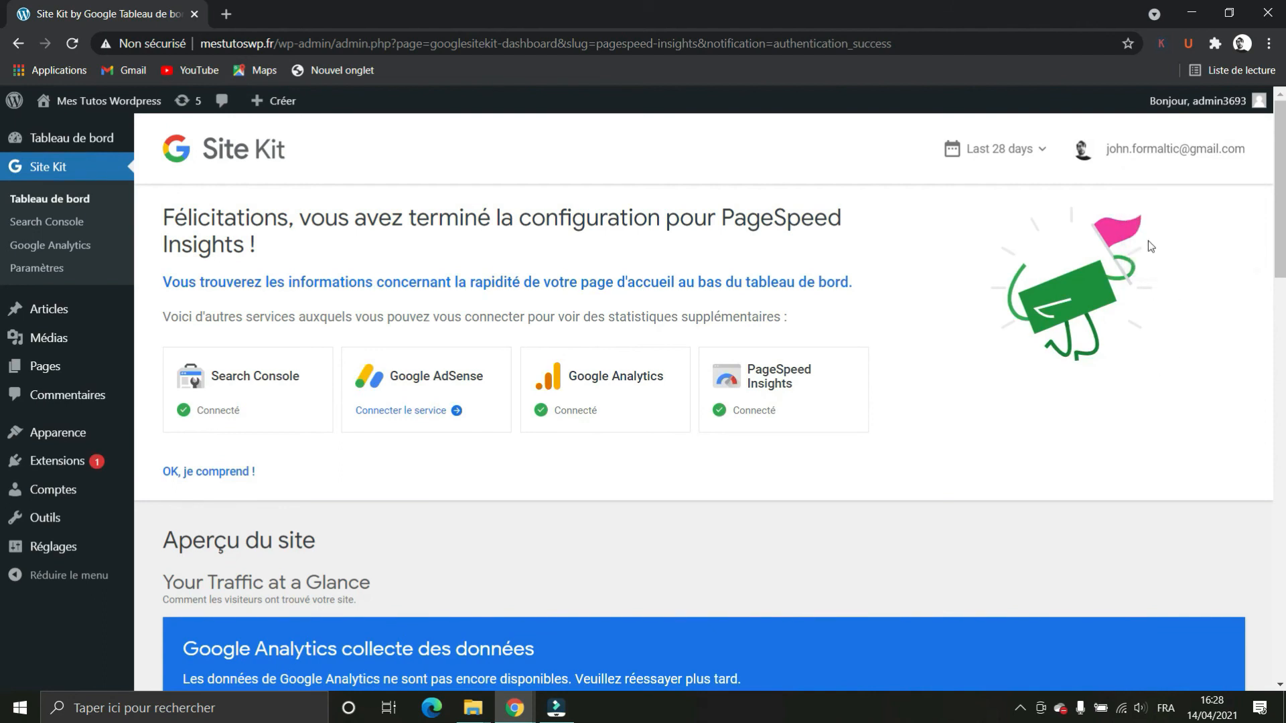
{"action": "left_click", "coordinate": [1179, 155]}
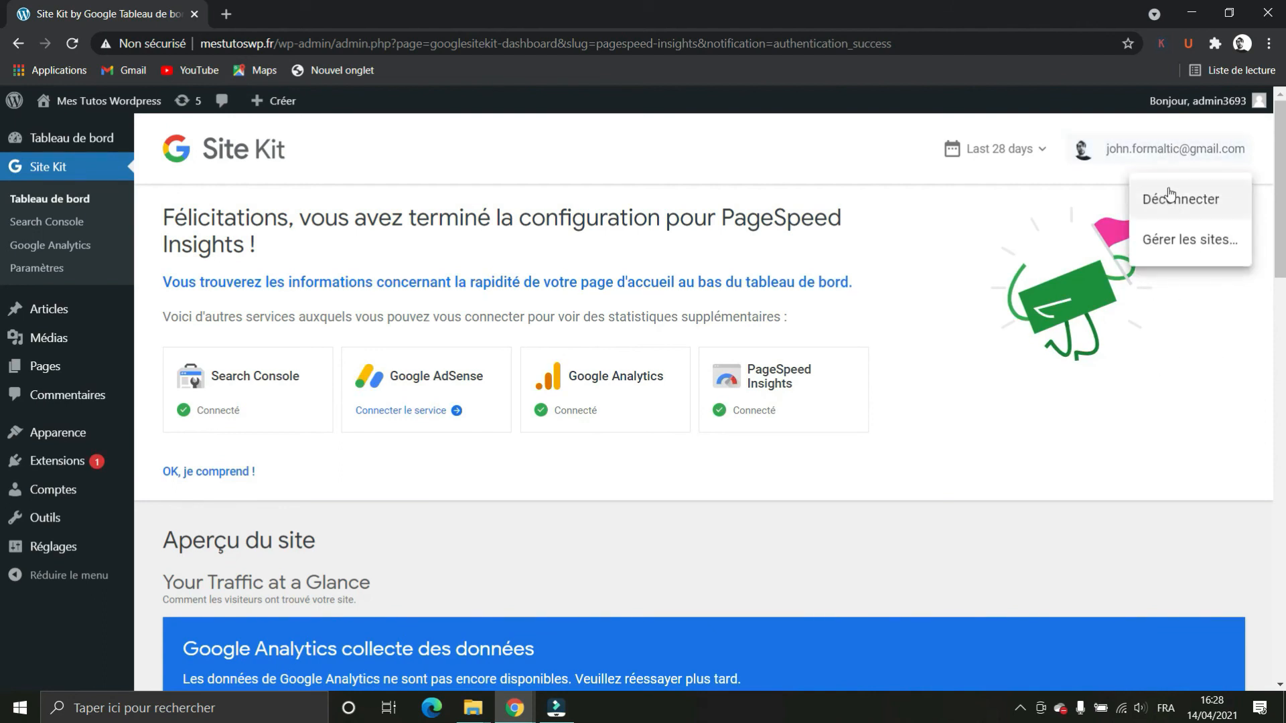
{"action": "left_click", "coordinate": [1171, 416]}
Look at the date ranges available for the Site Kit dashboard statistics without changing the selected period.
{"action": "left_click", "coordinate": [1042, 166]}
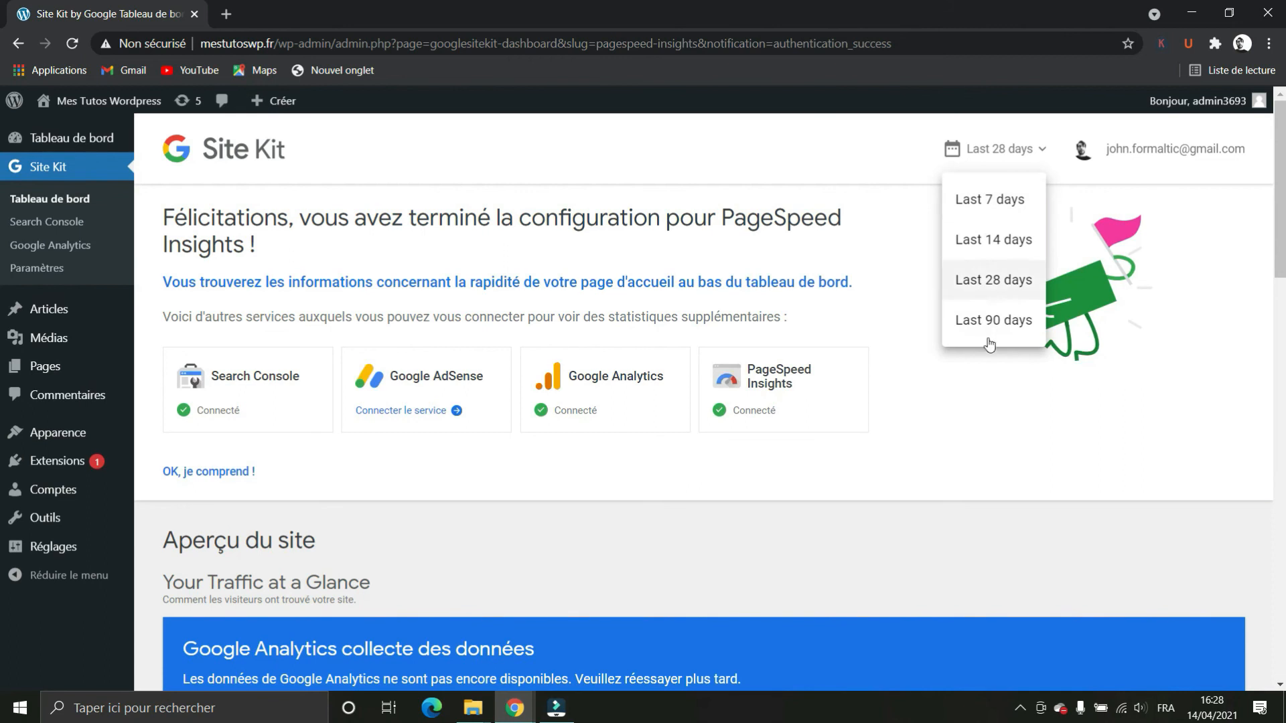
{"action": "left_click", "coordinate": [929, 442]}
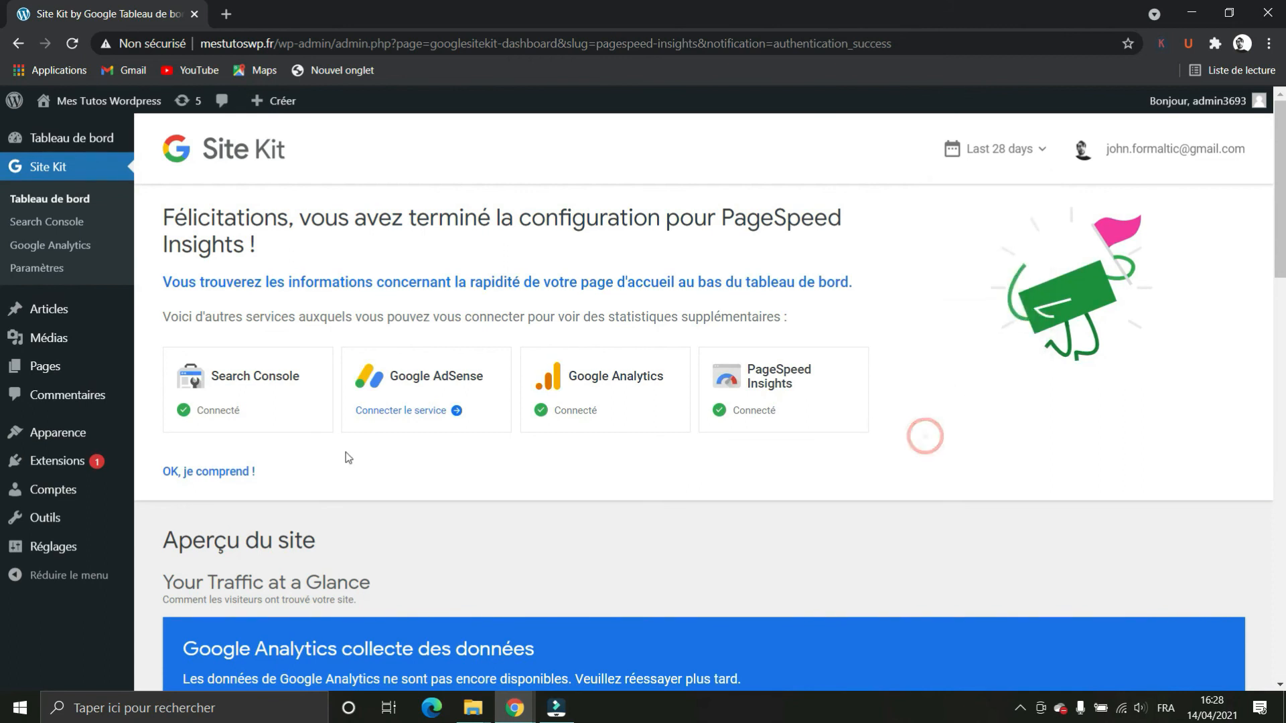
{"action": "left_click", "coordinate": [1025, 157]}
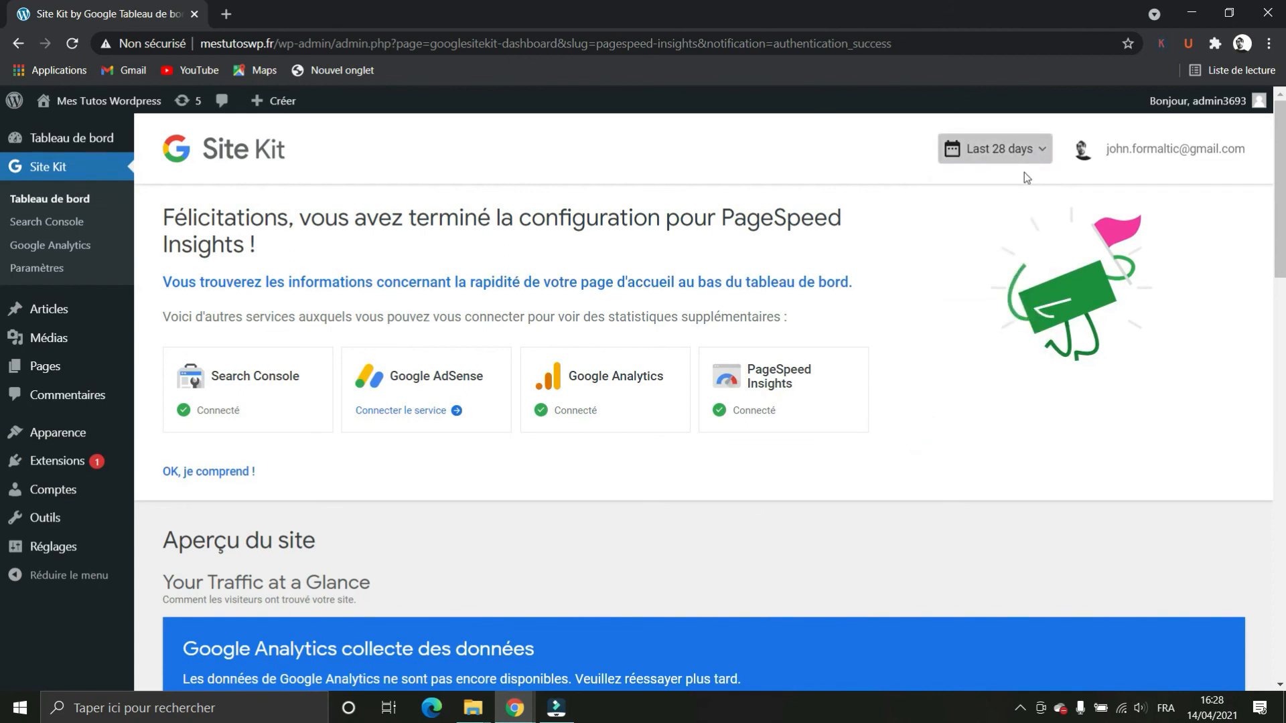
{"action": "left_click", "coordinate": [987, 379]}
Examine the traffic, search conversion funnel and popularity sections of the Site Kit dashboard.
{"action": "scroll", "coordinate": [986, 377], "scroll_direction": "down", "scroll_amount": 3}
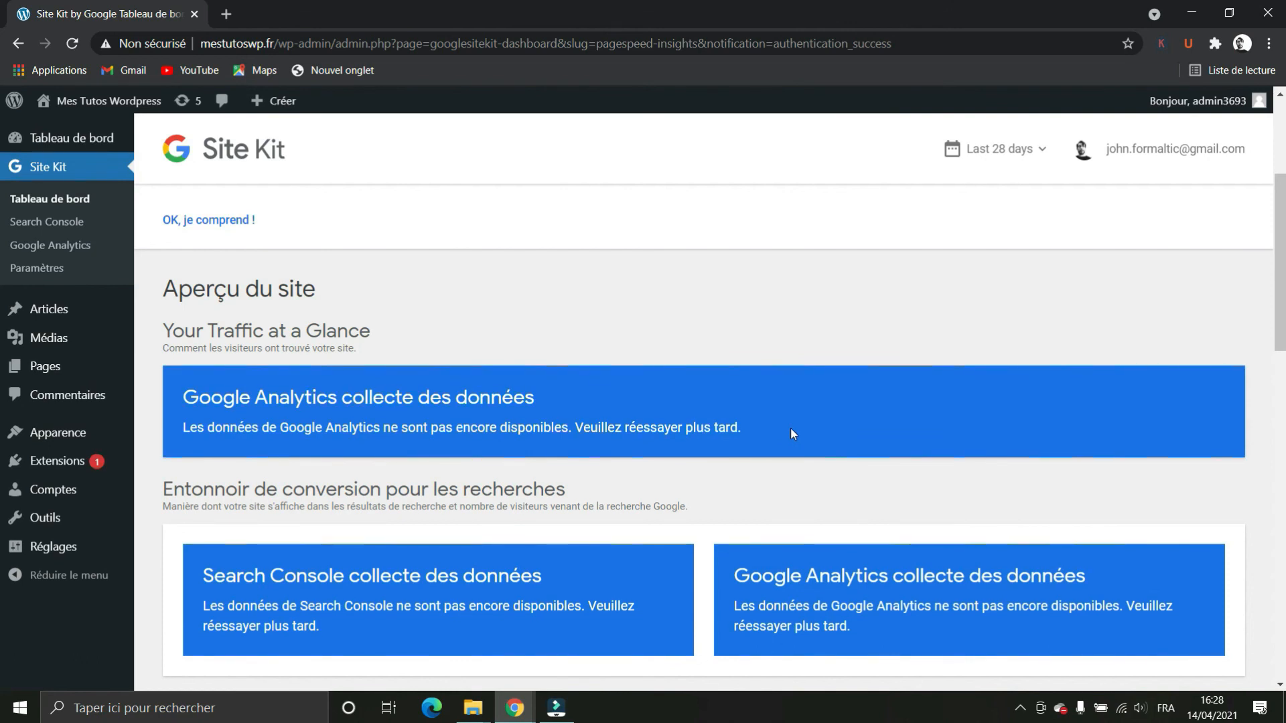
{"action": "scroll", "coordinate": [792, 422], "scroll_direction": "down", "scroll_amount": 3}
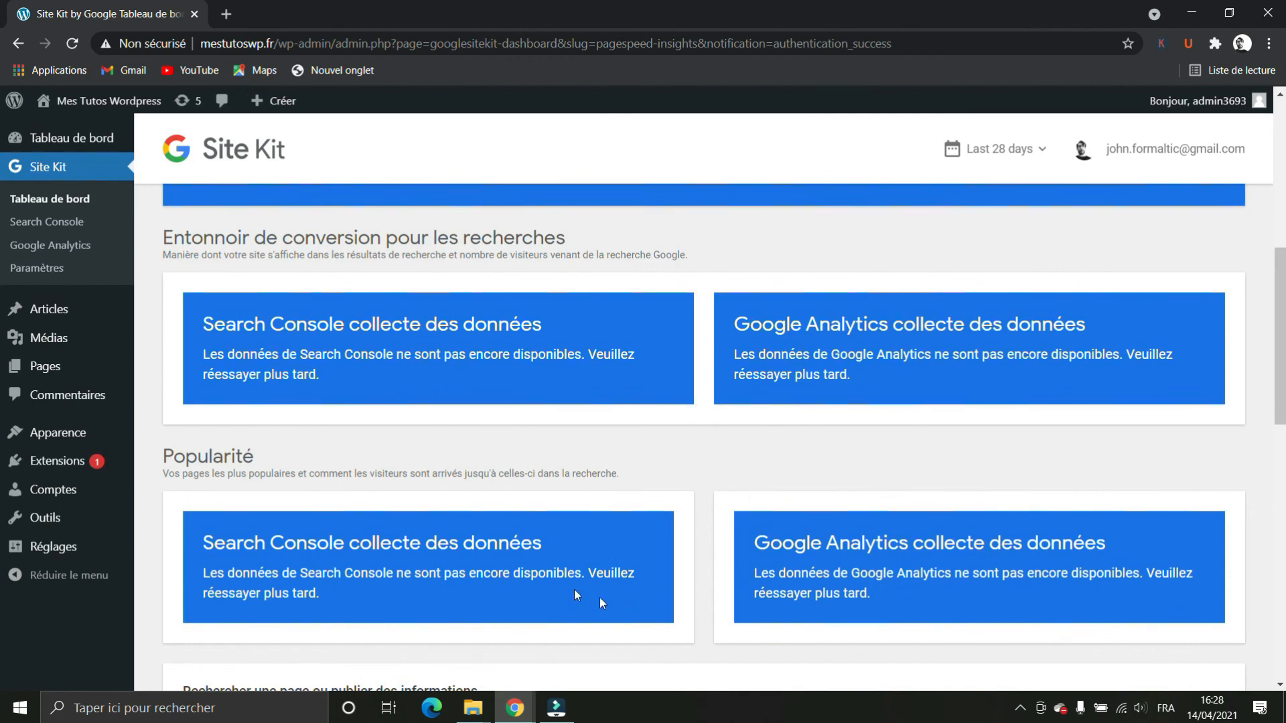
{"action": "scroll", "coordinate": [582, 534], "scroll_direction": "up", "scroll_amount": 1}
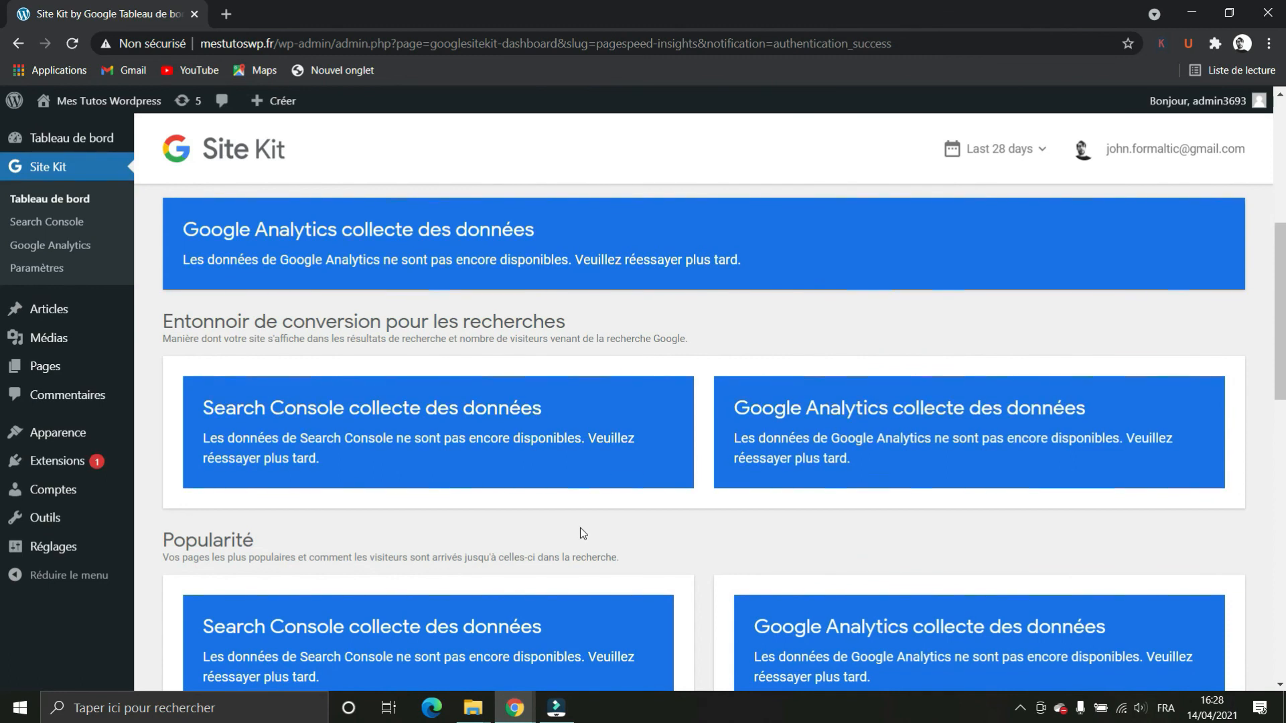
Open the Site Kit settings and review the connected services, the other services available to connect and the administration settings.
{"action": "left_click", "coordinate": [39, 268]}
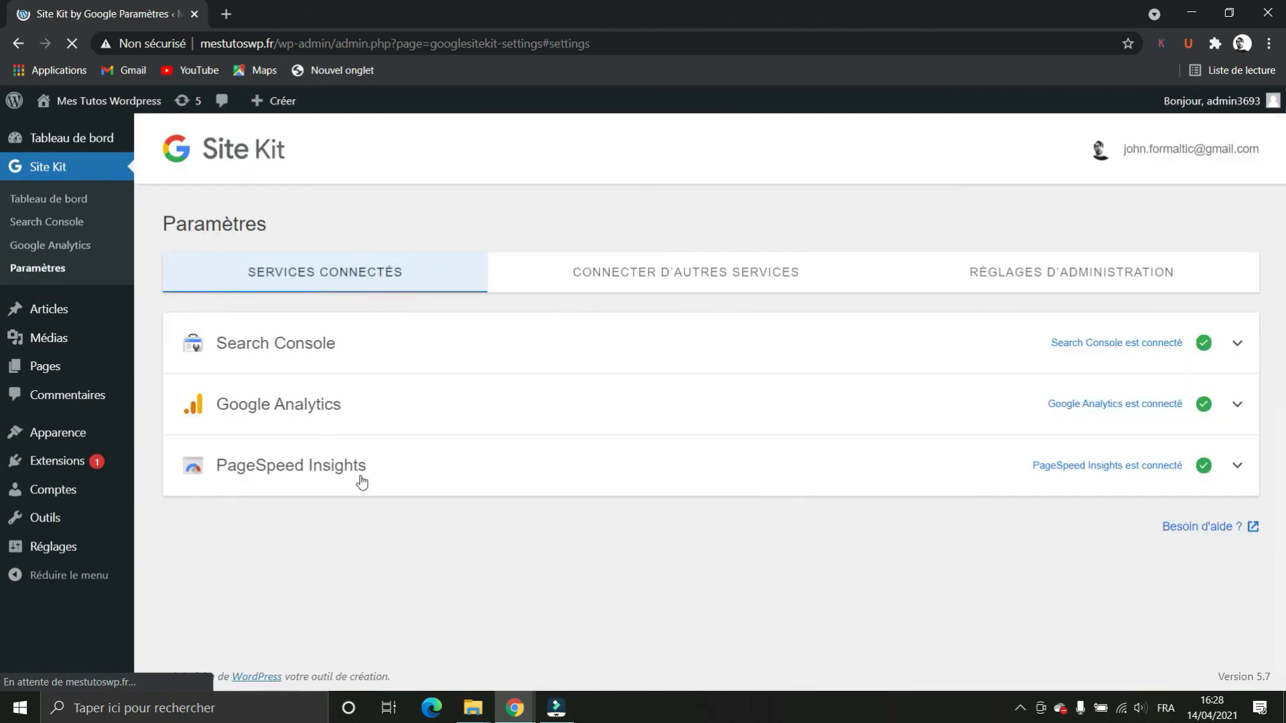
{"action": "left_click", "coordinate": [744, 277]}
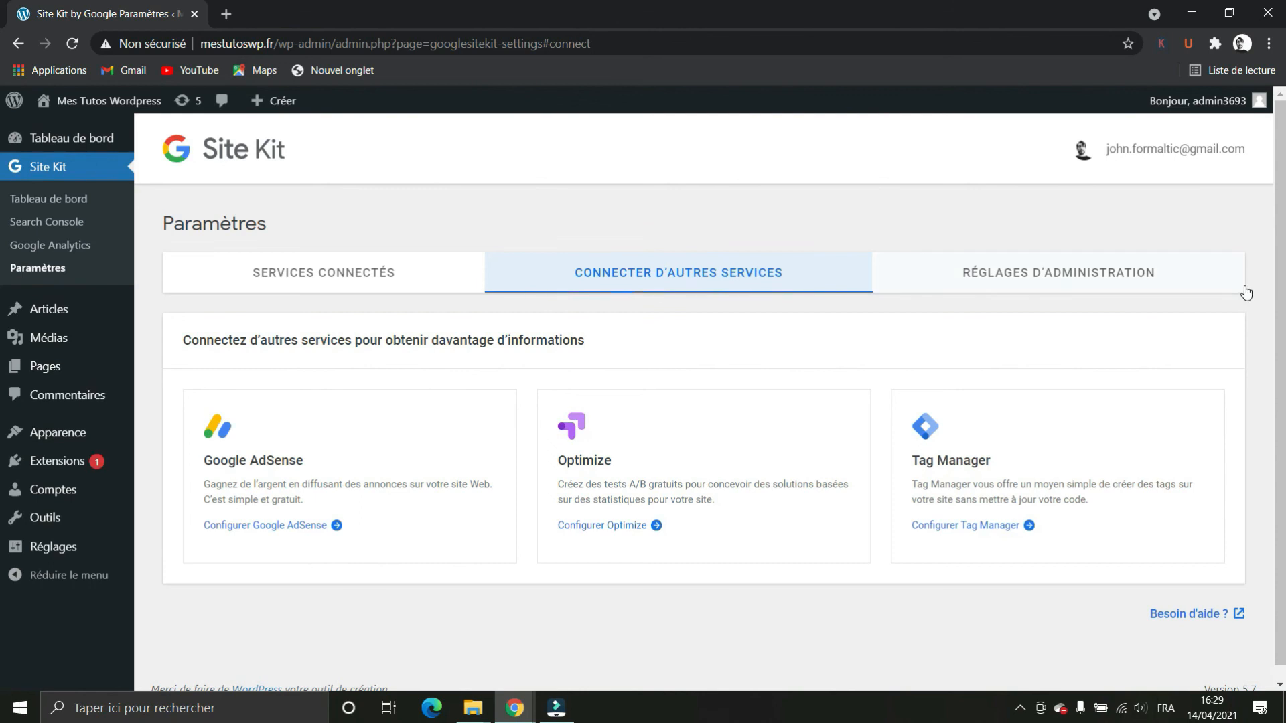
{"action": "left_click", "coordinate": [952, 273]}
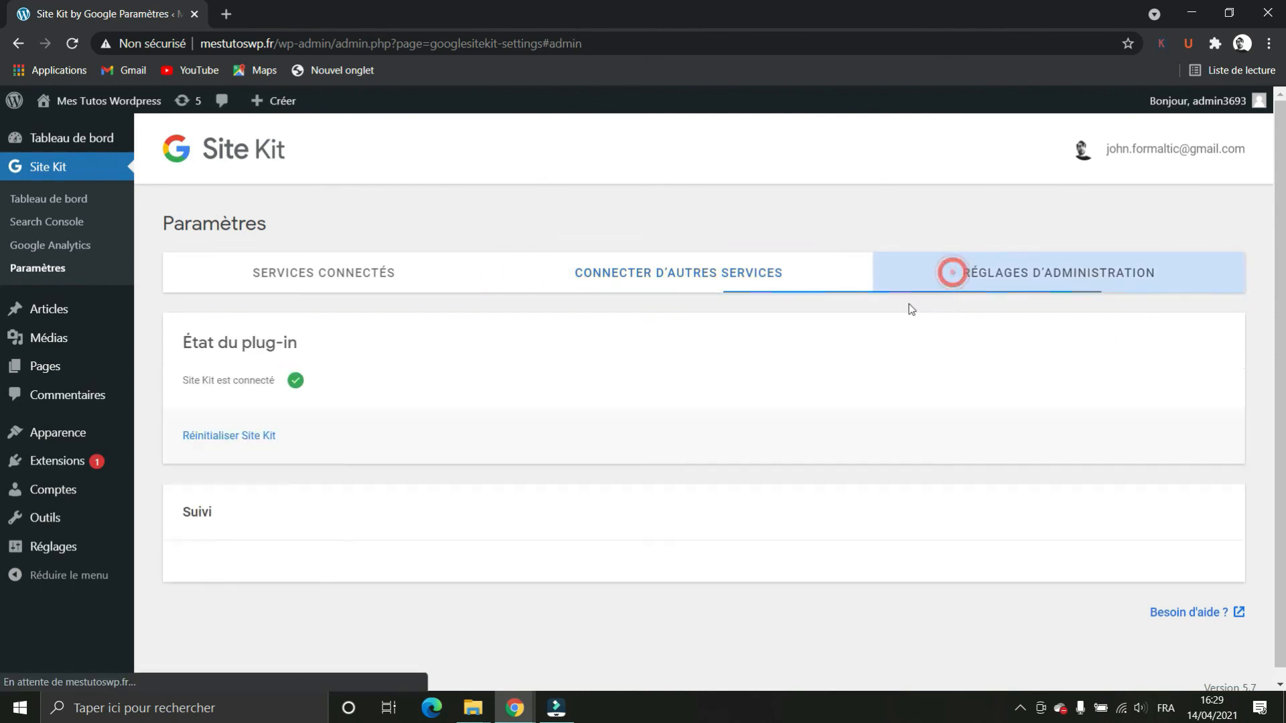